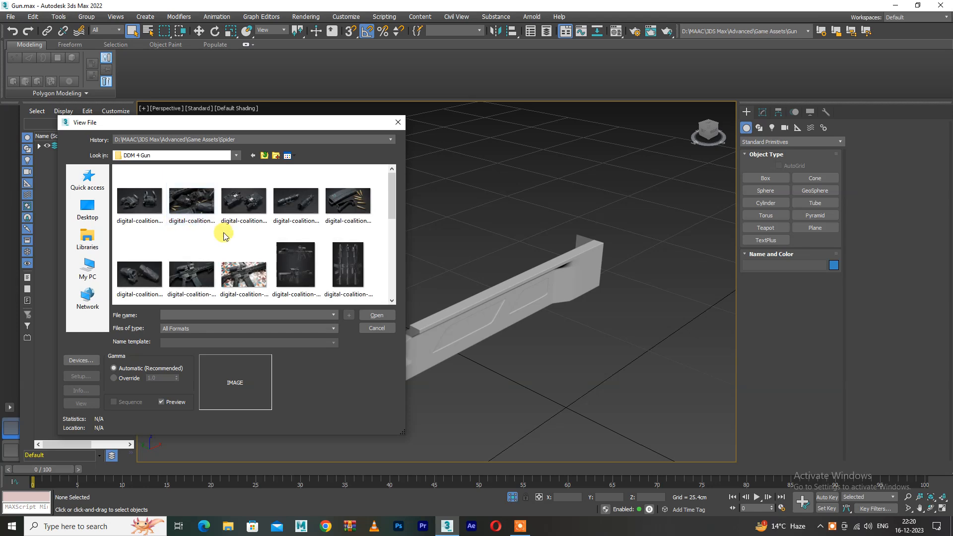
Open the reference image rebel-thorp-psr-2.jpg from the sceneassets images folder of the Gun project
{"action": "left_click", "coordinate": [254, 156]}
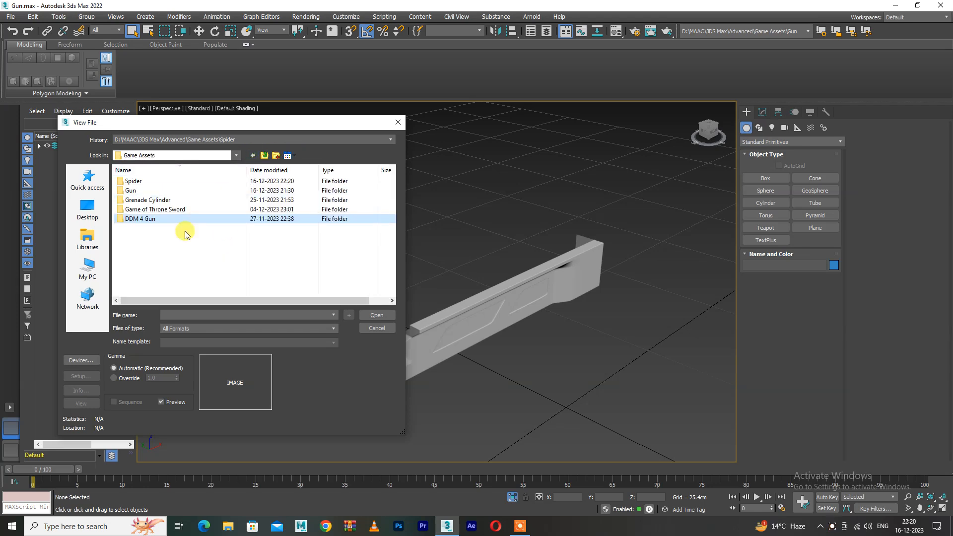
{"action": "double_click", "coordinate": [165, 188]}
{"action": "left_click", "coordinate": [253, 155]}
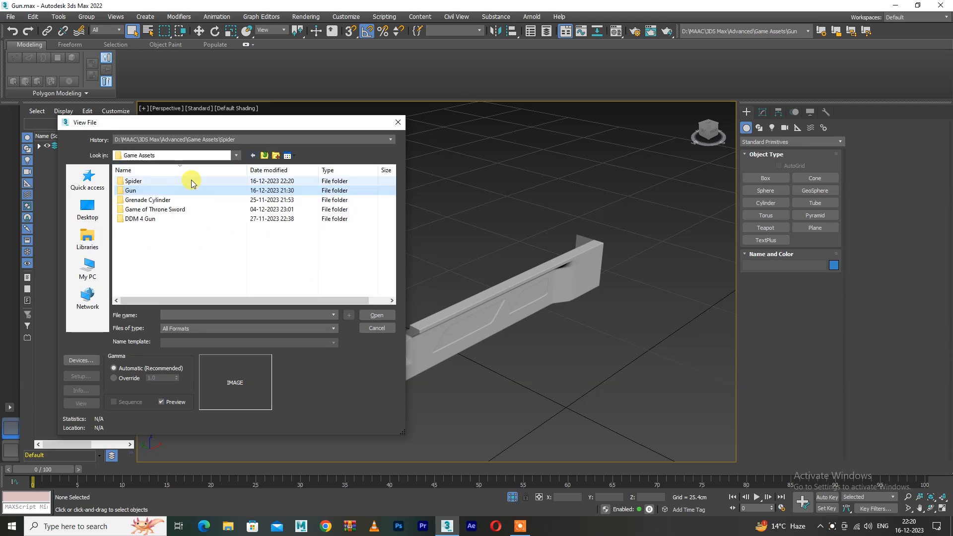
{"action": "double_click", "coordinate": [169, 192]}
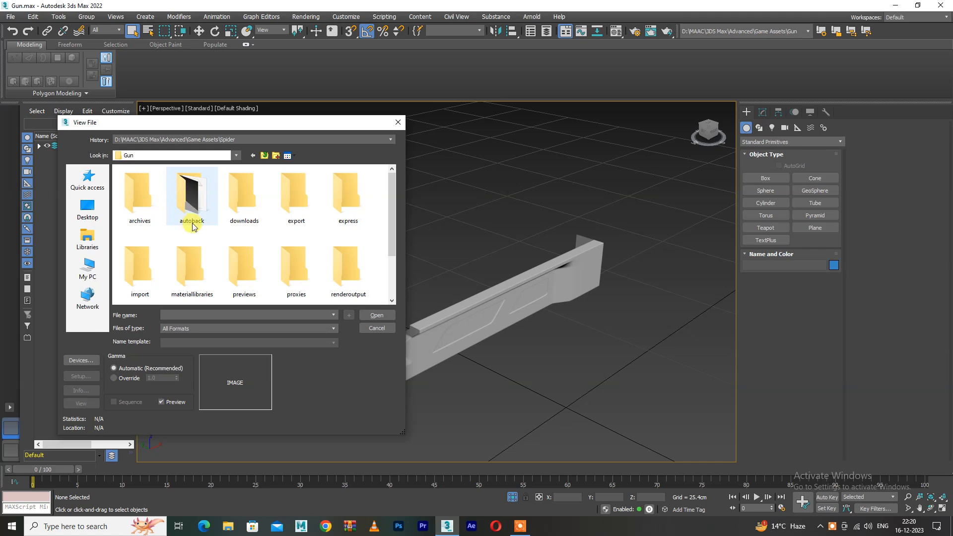
{"action": "scroll", "coordinate": [211, 243], "scroll_direction": "down", "scroll_amount": 2}
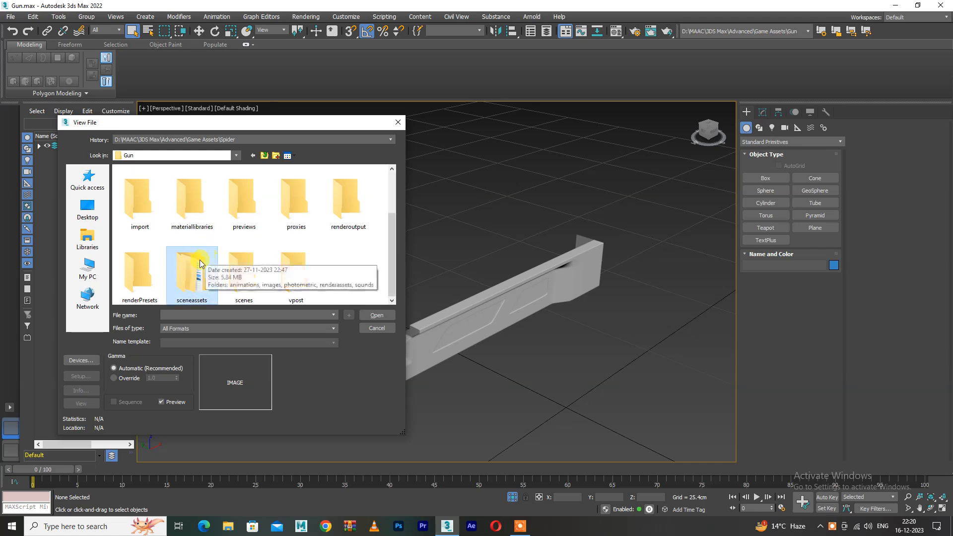
{"action": "double_click", "coordinate": [185, 270]}
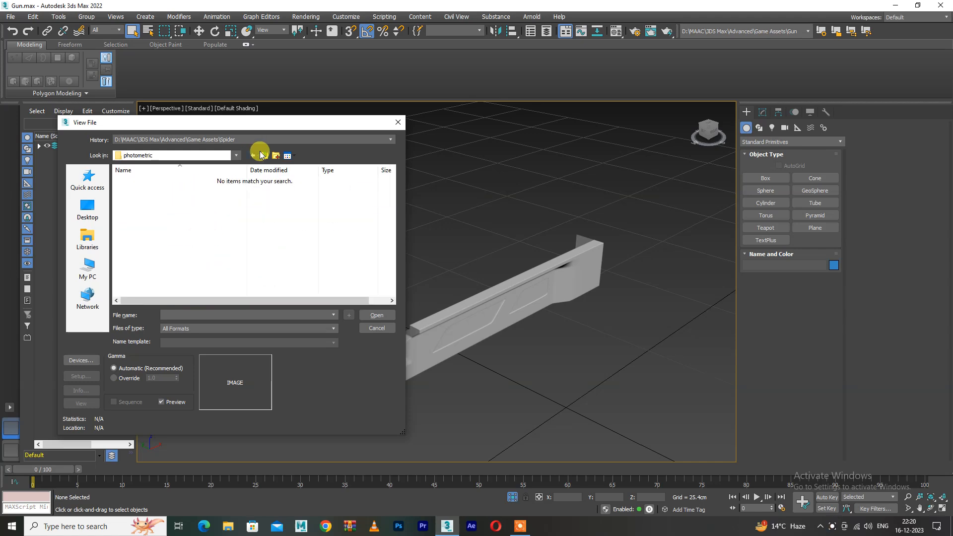
{"action": "double_click", "coordinate": [185, 190]}
{"action": "scroll", "coordinate": [243, 291], "scroll_direction": "down", "scroll_amount": 3}
{"action": "double_click", "coordinate": [189, 198]}
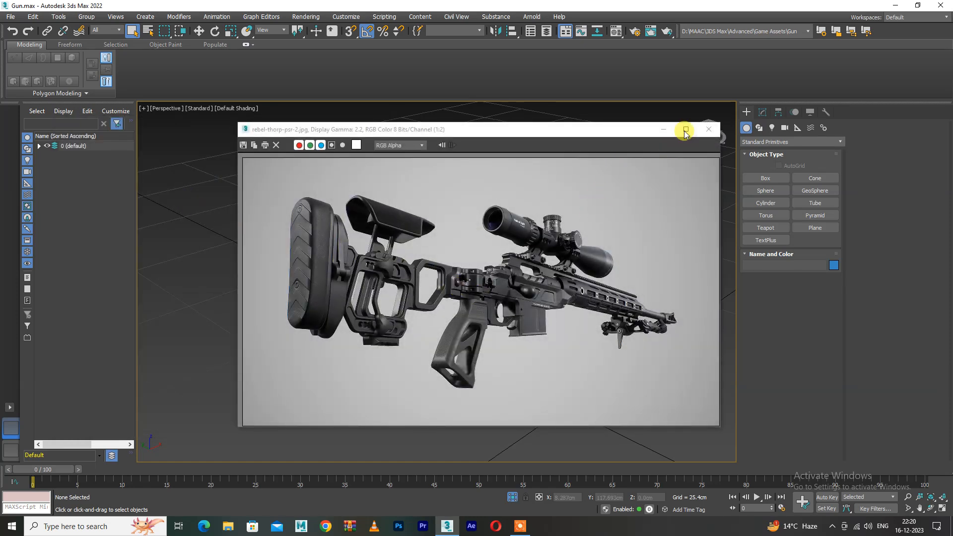
Enlarge the rifle reference to examine the receiver and bolt area, and minimize the image window
{"action": "left_click", "coordinate": [686, 130]}
{"action": "scroll", "coordinate": [527, 255], "scroll_direction": "up", "scroll_amount": 2}
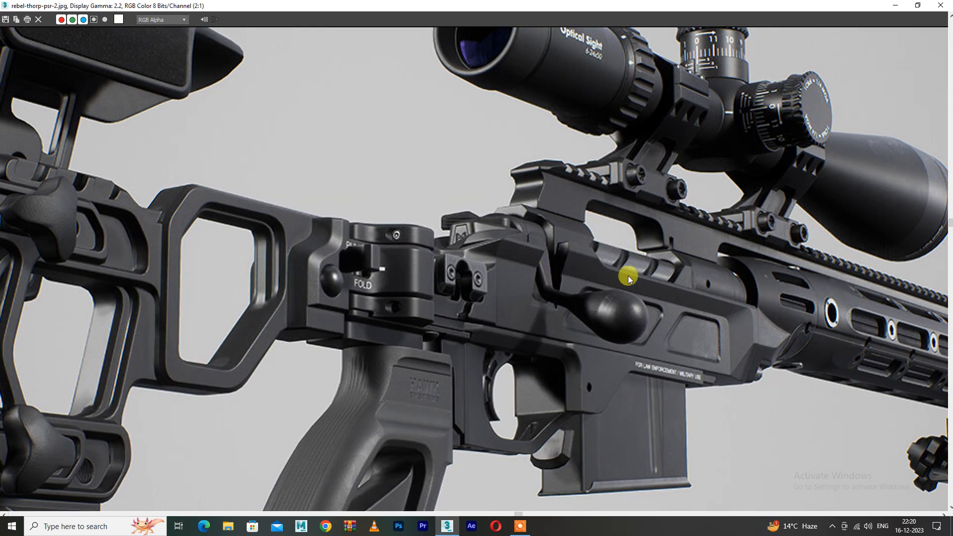
{"action": "left_click", "coordinate": [895, 6]}
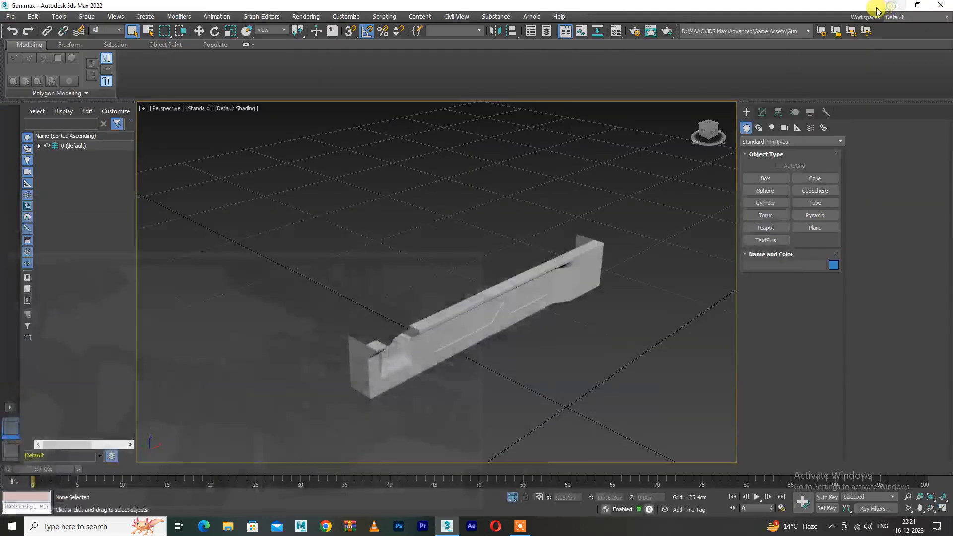
Open the reference image rebel-thorp-psr-color-used.jpg from the images folder
{"action": "left_click", "coordinate": [10, 16]}
{"action": "left_click", "coordinate": [31, 79]}
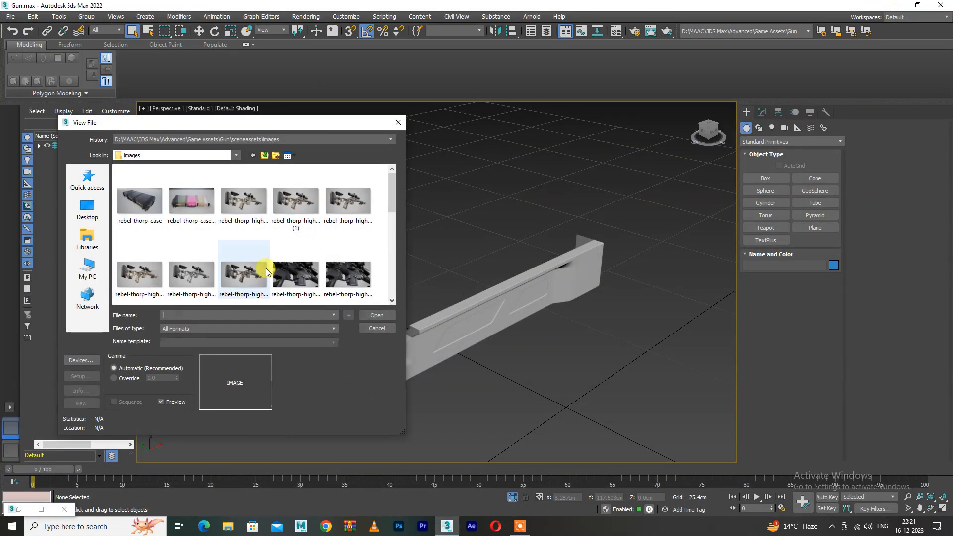
{"action": "scroll", "coordinate": [255, 263], "scroll_direction": "down", "scroll_amount": 5}
{"action": "double_click", "coordinate": [129, 275]}
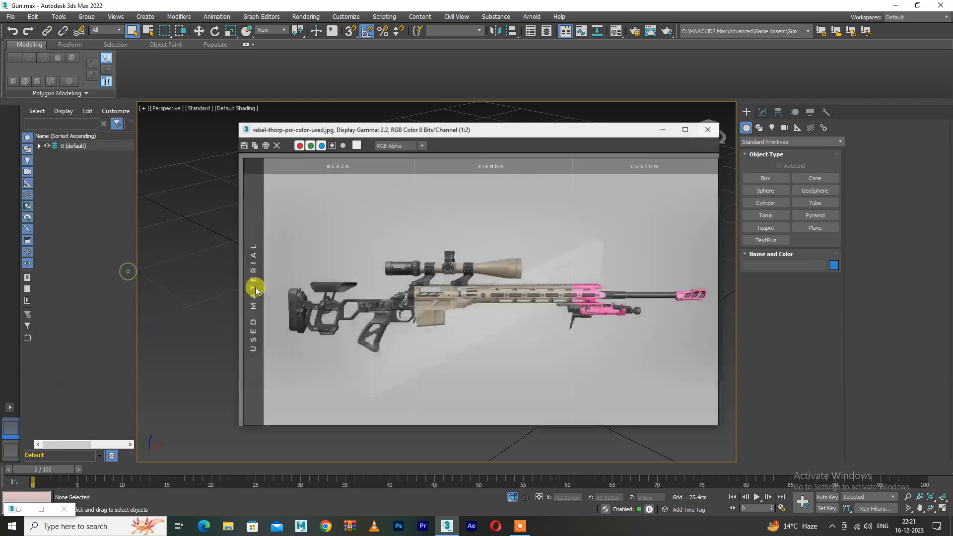
Examine the receiver's side profile and recessed panels in both enlarged reference images, and minimize them
{"action": "left_click", "coordinate": [686, 130]}
{"action": "scroll", "coordinate": [428, 280], "scroll_direction": "up", "scroll_amount": 3}
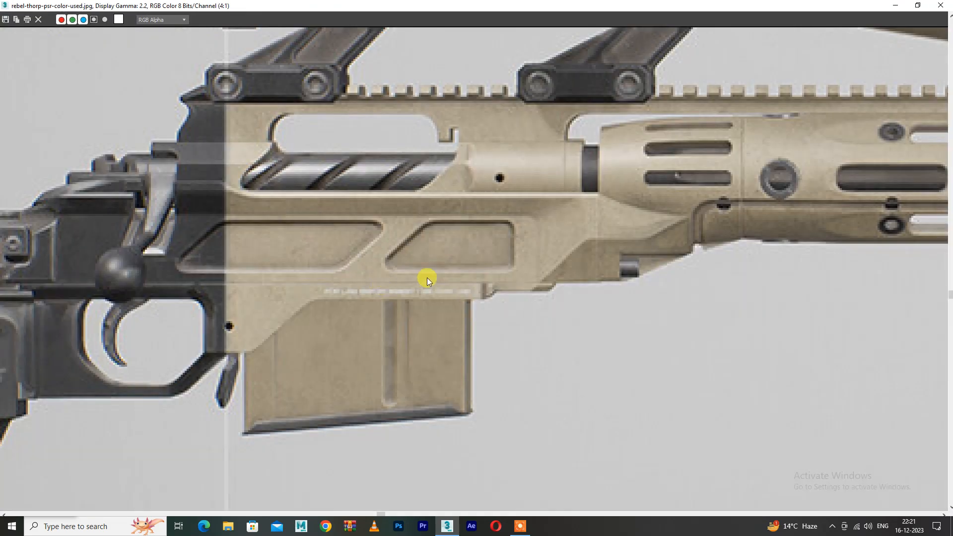
{"action": "scroll", "coordinate": [396, 271], "scroll_direction": "down", "scroll_amount": 1}
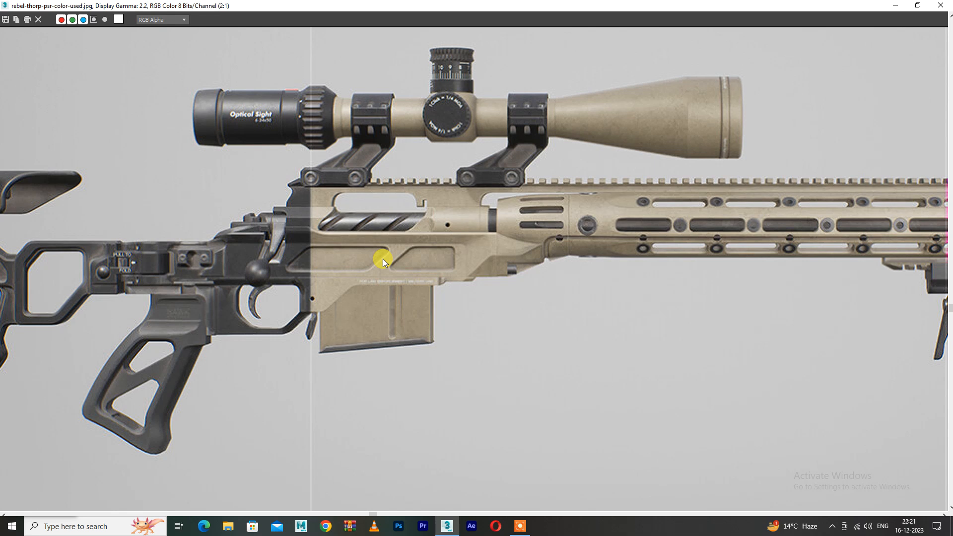
{"action": "left_click", "coordinate": [905, 6]}
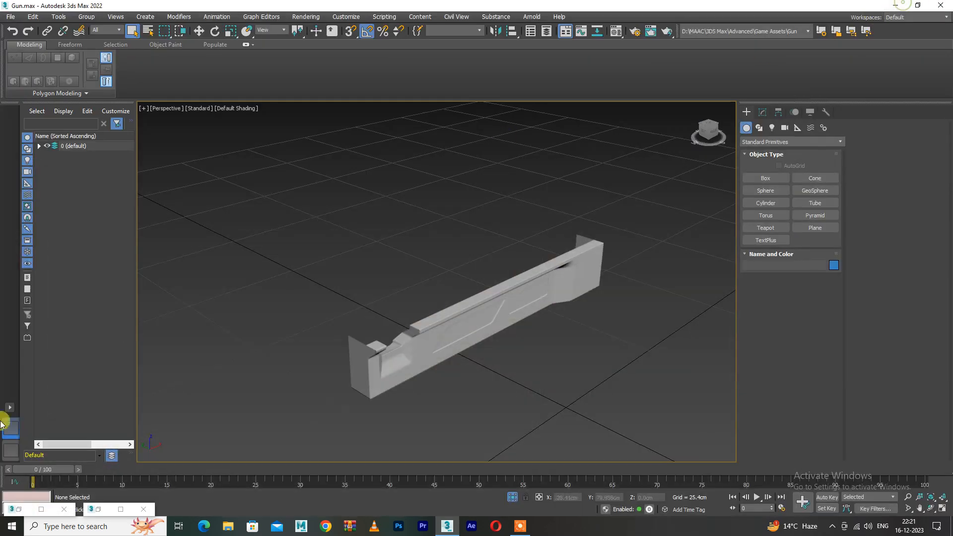
{"action": "left_click", "coordinate": [161, 483]}
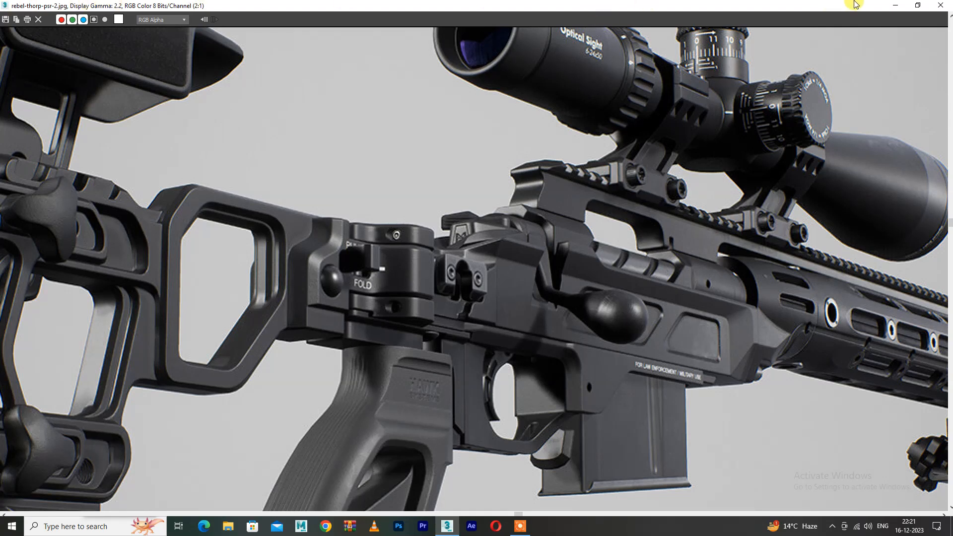
{"action": "left_click", "coordinate": [895, 7]}
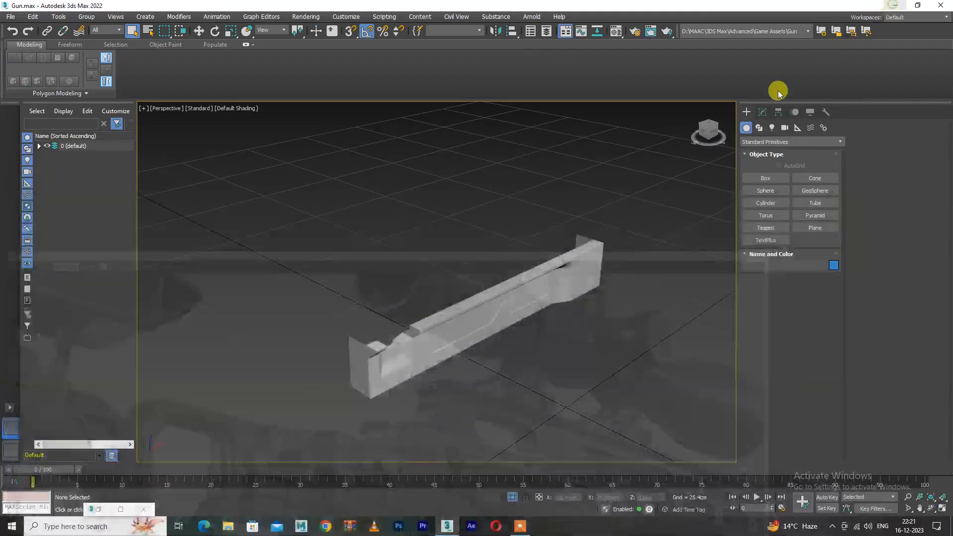
Select the gun body piece Rectangle001 and turn on edged-faces shading
{"action": "left_click", "coordinate": [439, 322]}
{"action": "middle_click_drag", "start_coordinate": [437, 325], "coordinate": [417, 304], "text": "alt"}
{"action": "key", "text": "F4"}
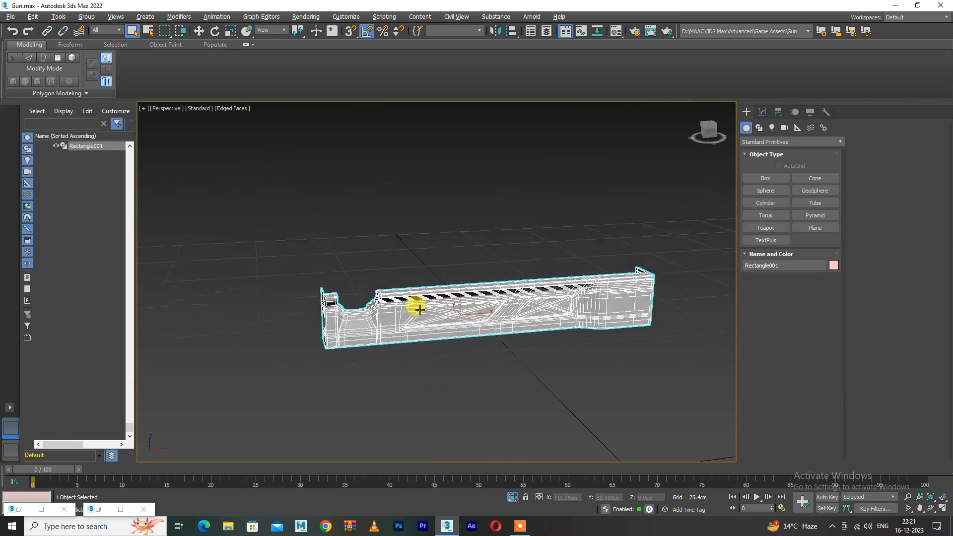
Turn off the MeshSmooth modifier on Rectangle001 and make its Edit Poly modifier active
{"action": "scroll", "coordinate": [368, 293], "scroll_direction": "up", "scroll_amount": 5}
{"action": "scroll", "coordinate": [403, 353], "scroll_direction": "down", "scroll_amount": 1}
{"action": "middle_click_drag", "start_coordinate": [402, 354], "coordinate": [548, 305], "text": "alt"}
{"action": "left_click", "coordinate": [763, 113]}
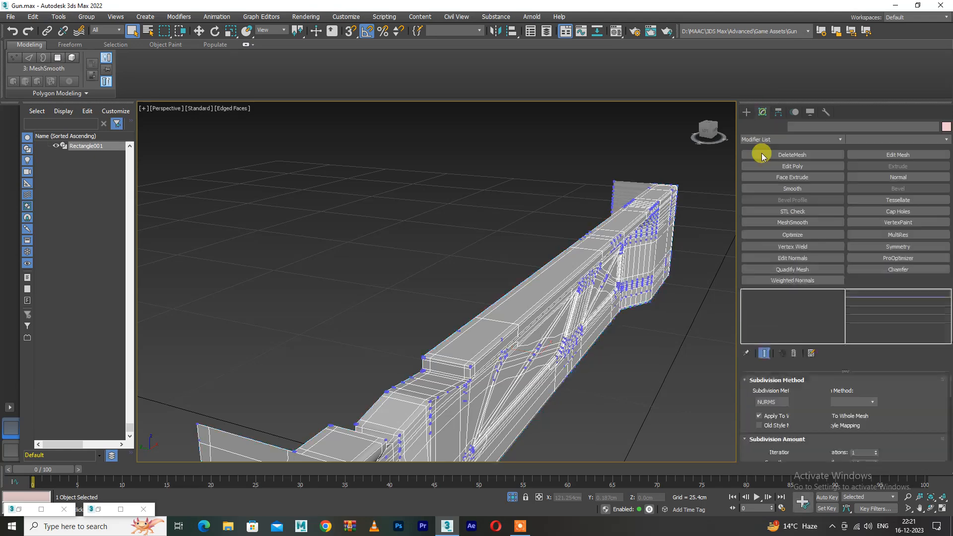
{"action": "left_click", "coordinate": [746, 294]}
{"action": "left_click", "coordinate": [772, 302]}
Select the inner top edge of the raised end block and inspect where it meets the end wall
{"action": "middle_click_drag", "start_coordinate": [705, 298], "coordinate": [477, 344], "text": "alt"}
{"action": "middle_click_drag", "start_coordinate": [333, 373], "coordinate": [366, 319], "text": "alt"}
{"action": "scroll", "coordinate": [257, 312], "scroll_direction": "up", "scroll_amount": 4}
{"action": "key", "text": "2"}
{"action": "left_click", "coordinate": [259, 316]}
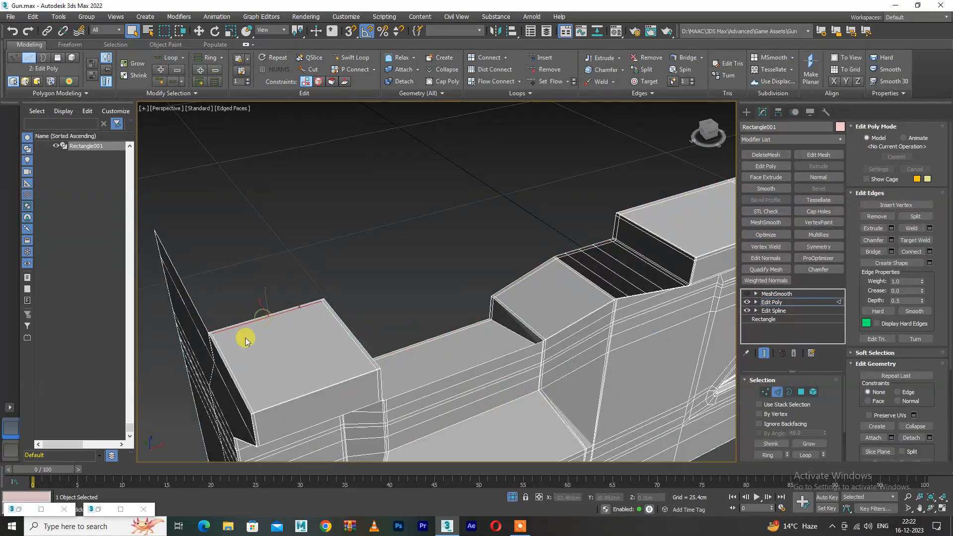
{"action": "scroll", "coordinate": [185, 340], "scroll_direction": "down", "scroll_amount": 5}
{"action": "middle_click_drag", "start_coordinate": [223, 336], "coordinate": [240, 334], "text": "alt"}
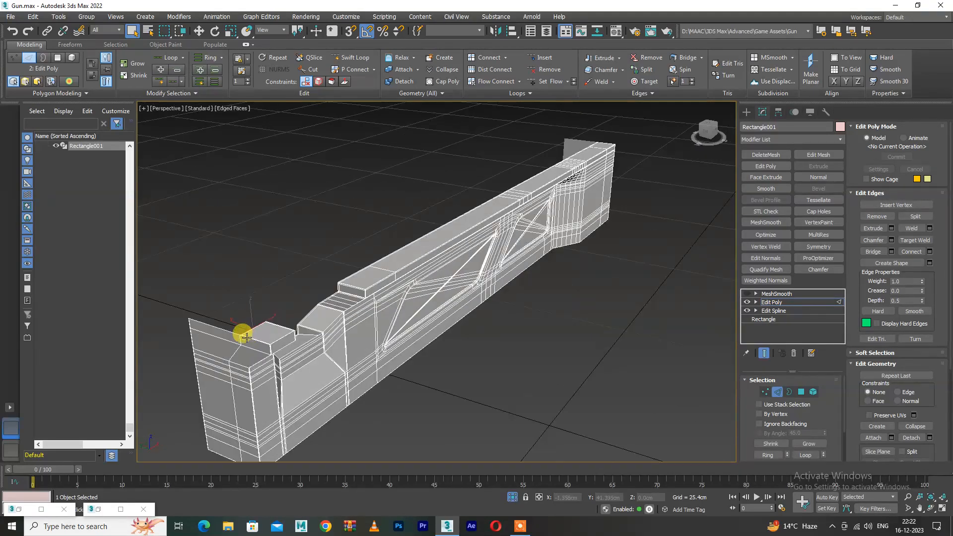
{"action": "scroll", "coordinate": [240, 334], "scroll_direction": "up", "scroll_amount": 6}
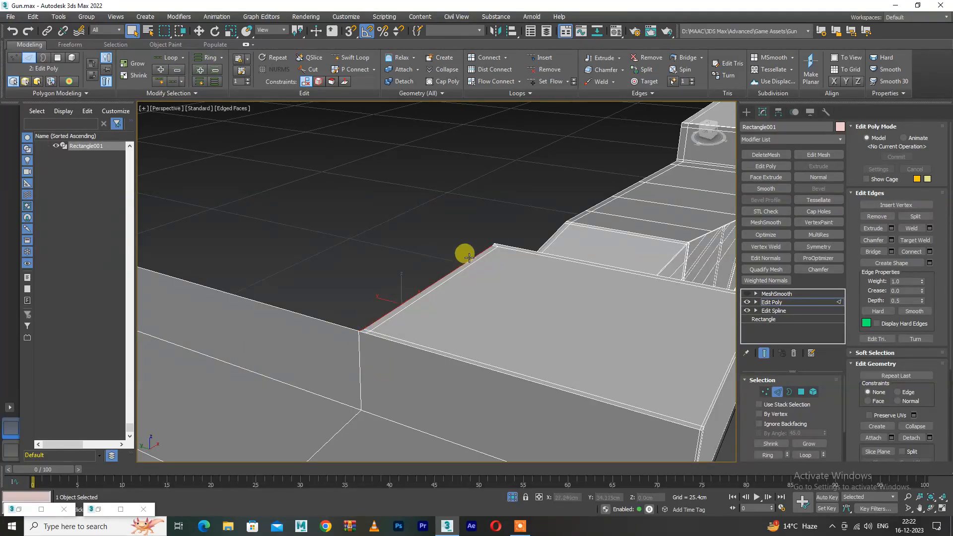
{"action": "middle_click_drag", "start_coordinate": [492, 245], "coordinate": [191, 247], "text": "alt"}
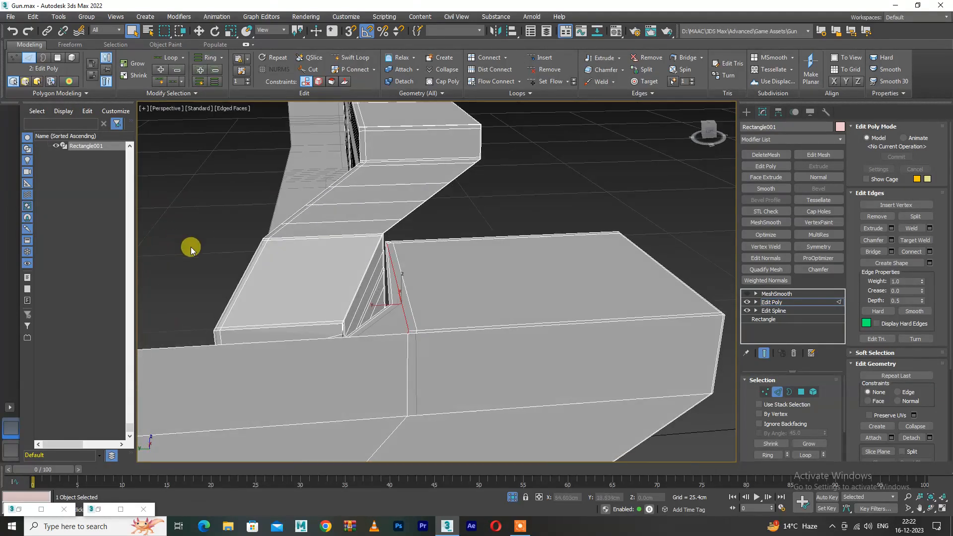
Select the narrow face along the end block's inner side and inspect it from both sides
{"action": "key", "text": "4"}
{"action": "left_click", "coordinate": [413, 321]}
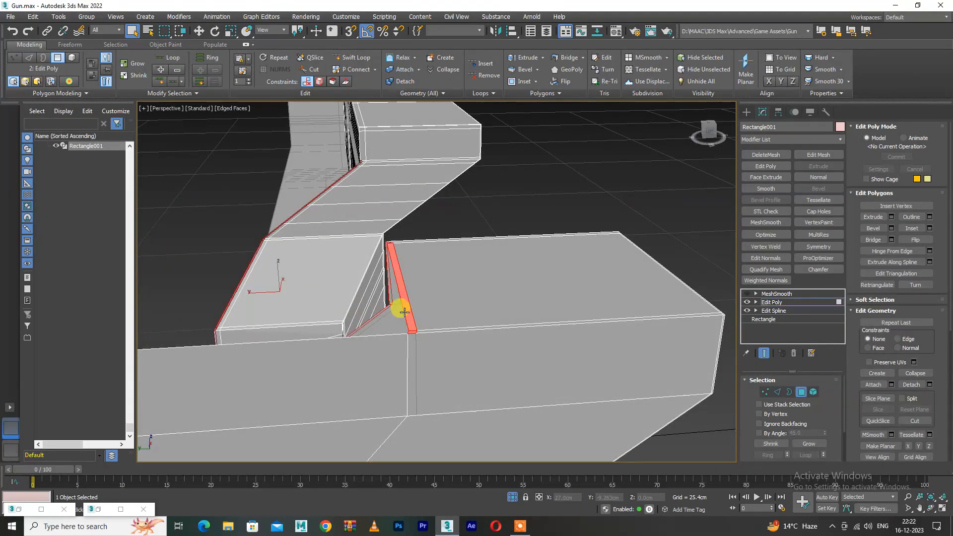
{"action": "middle_click_drag", "start_coordinate": [356, 327], "coordinate": [499, 292], "text": "alt"}
{"action": "key", "text": "4"}
{"action": "middle_click_drag", "start_coordinate": [485, 259], "coordinate": [244, 277], "text": "alt"}
{"action": "scroll", "coordinate": [245, 276], "scroll_direction": "down", "scroll_amount": 5}
{"action": "scroll", "coordinate": [277, 272], "scroll_direction": "up", "scroll_amount": 6}
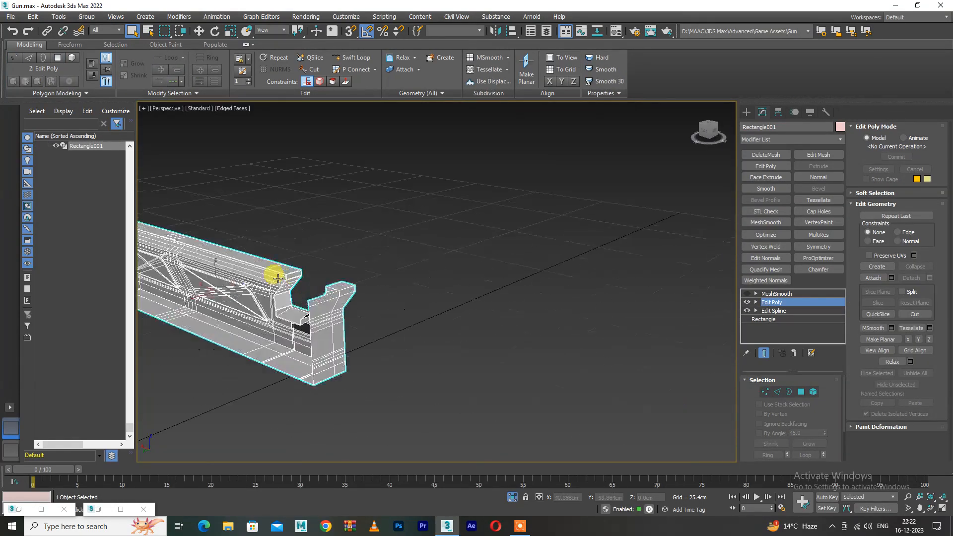
Select the end block's inner top edge and flatten it by scaling along the Y axis
{"action": "key", "text": "2"}
{"action": "left_click", "coordinate": [446, 291]}
{"action": "middle_click_drag", "start_coordinate": [448, 293], "coordinate": [430, 339], "text": "alt"}
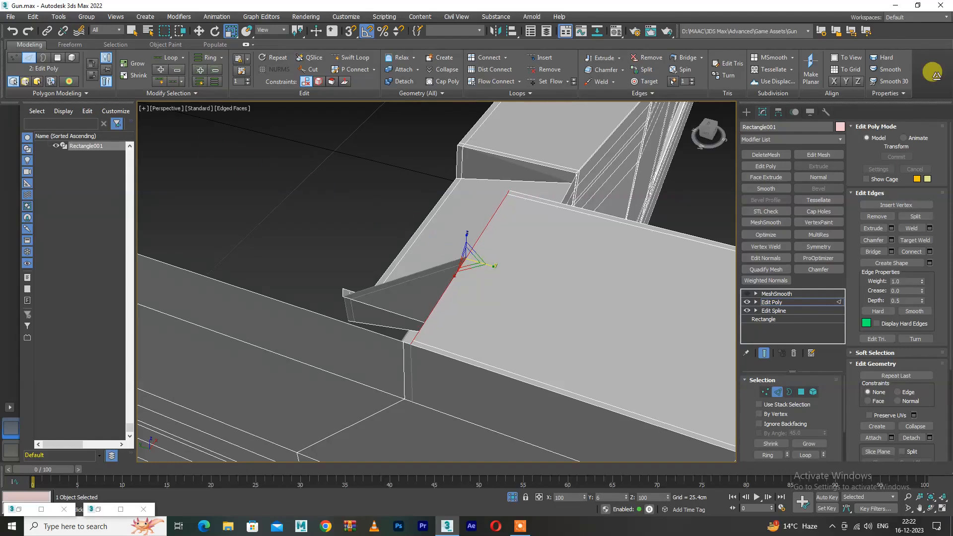
{"action": "key", "text": "2"}
{"action": "key", "text": "2"}
{"action": "key", "text": "w"}
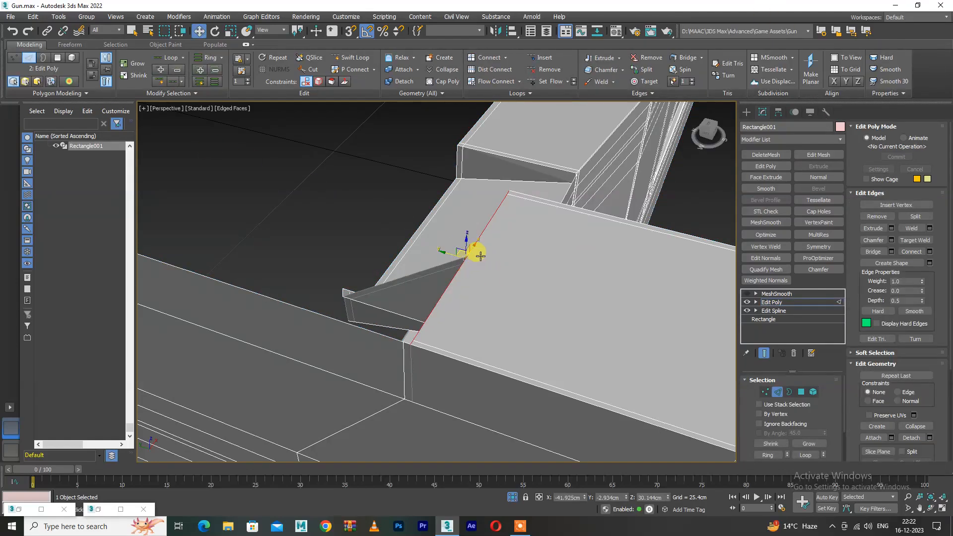
Extend the end block's inner top edge by a narrow strip and a wider face about 2.46 cm along Y
{"action": "left_click_drag", "start_coordinate": [452, 250], "coordinate": [443, 247]}
{"action": "middle_click_drag", "start_coordinate": [446, 249], "coordinate": [484, 269], "text": "alt"}
{"action": "left_click_drag", "start_coordinate": [404, 286], "coordinate": [307, 286]}
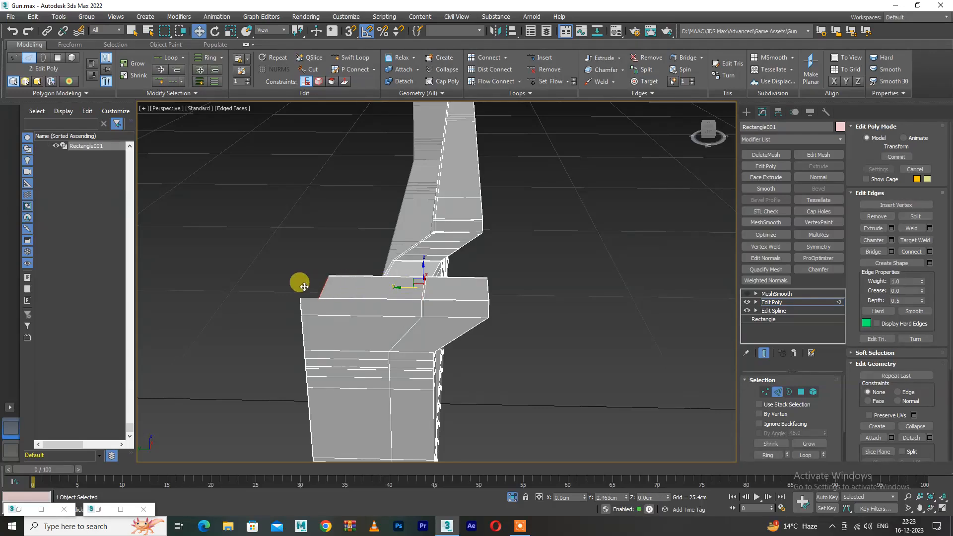
Switch to an orthographic view and extend the new face's outer edge by a thin strip of about 0.02 cm along Y
{"action": "middle_click_drag", "start_coordinate": [287, 288], "coordinate": [432, 307], "text": "alt"}
{"action": "key", "text": "u"}
{"action": "middle_click_drag", "start_coordinate": [459, 262], "coordinate": [420, 261], "text": "alt"}
{"action": "scroll", "coordinate": [404, 258], "scroll_direction": "up", "scroll_amount": 14}
{"action": "middle_click_drag", "start_coordinate": [388, 310], "coordinate": [494, 338], "text": "alt"}
{"action": "scroll", "coordinate": [389, 316], "scroll_direction": "up", "scroll_amount": 8}
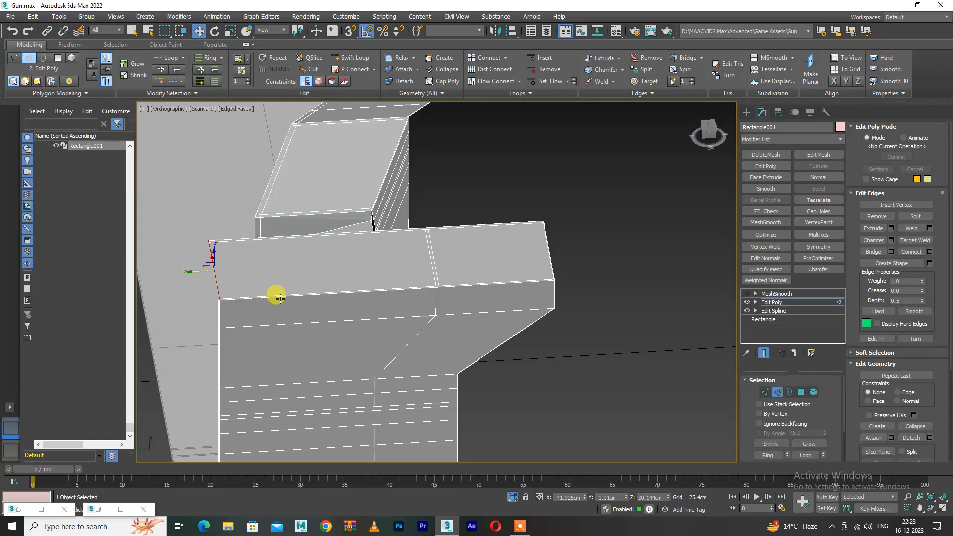
{"action": "key", "text": "1"}
{"action": "scroll", "coordinate": [336, 302], "scroll_direction": "up", "scroll_amount": 5}
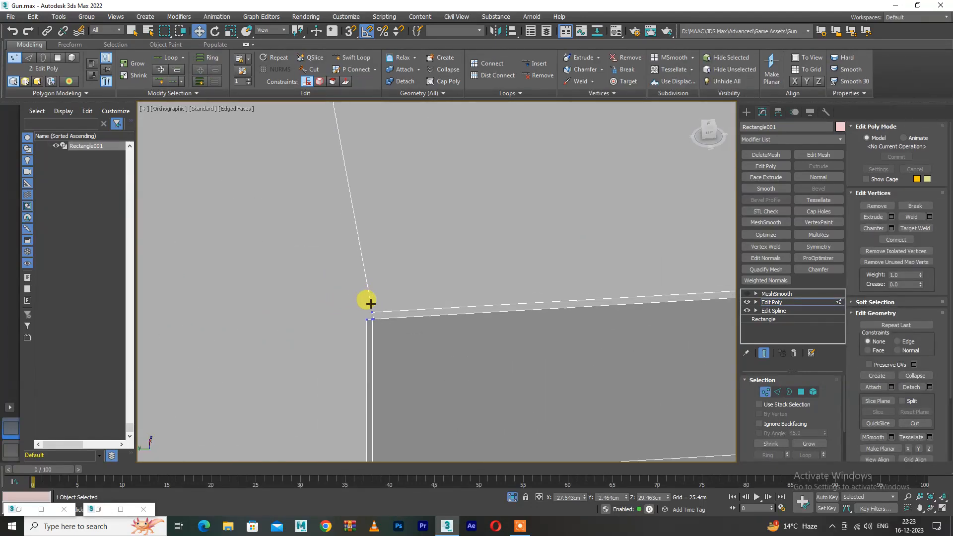
{"action": "key", "text": "2"}
{"action": "left_click", "coordinate": [371, 303]}
{"action": "left_click_drag", "start_coordinate": [327, 149], "coordinate": [321, 153]}
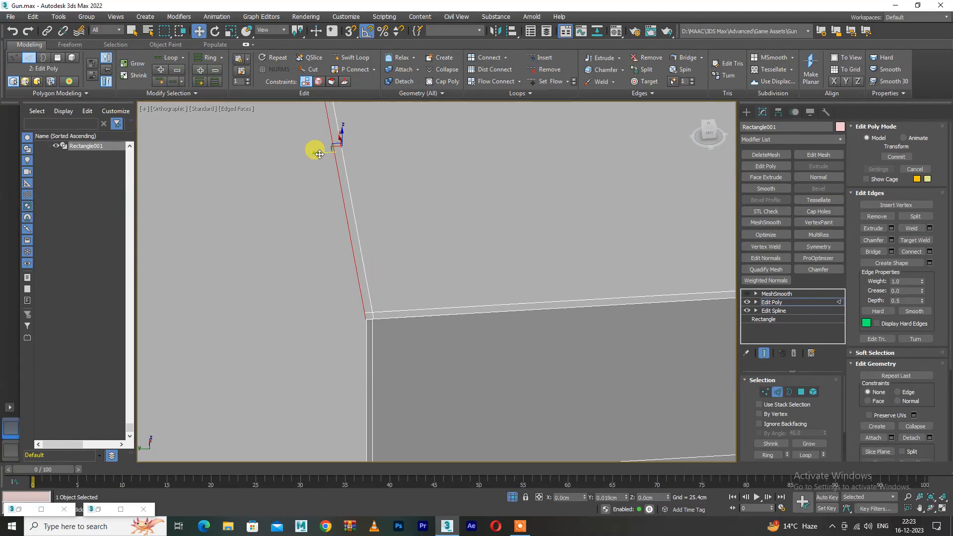
Select the corner vertices of the thin outer strip to check their positions
{"action": "key", "text": "1"}
{"action": "left_click", "coordinate": [364, 318]}
{"action": "left_click", "coordinate": [363, 336]}
{"action": "left_click_drag", "start_coordinate": [380, 320], "coordinate": [380, 320]}
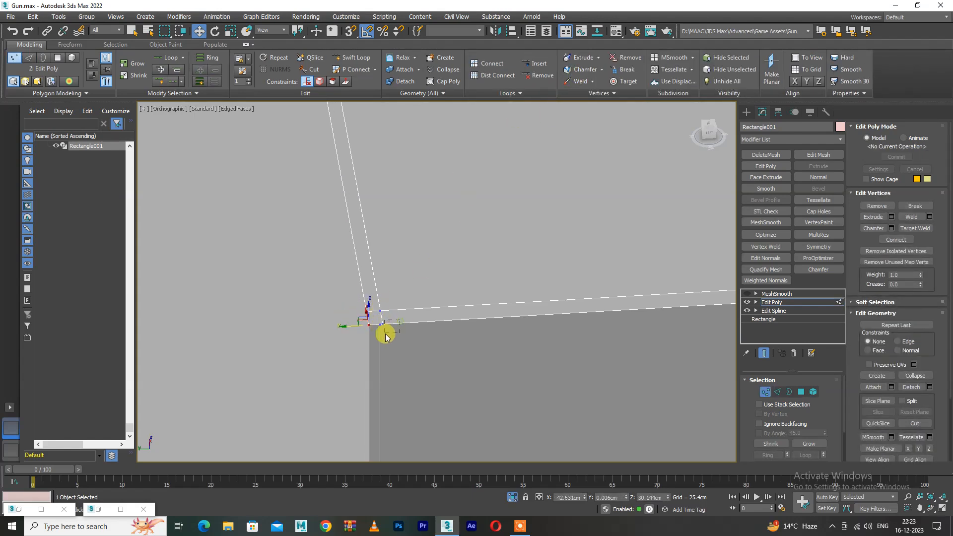
Select the vertices at the seam between the end block and the extended top face to check their positions
{"action": "scroll", "coordinate": [406, 234], "scroll_direction": "down", "scroll_amount": 3}
{"action": "middle_click_drag", "start_coordinate": [541, 293], "coordinate": [249, 314]}
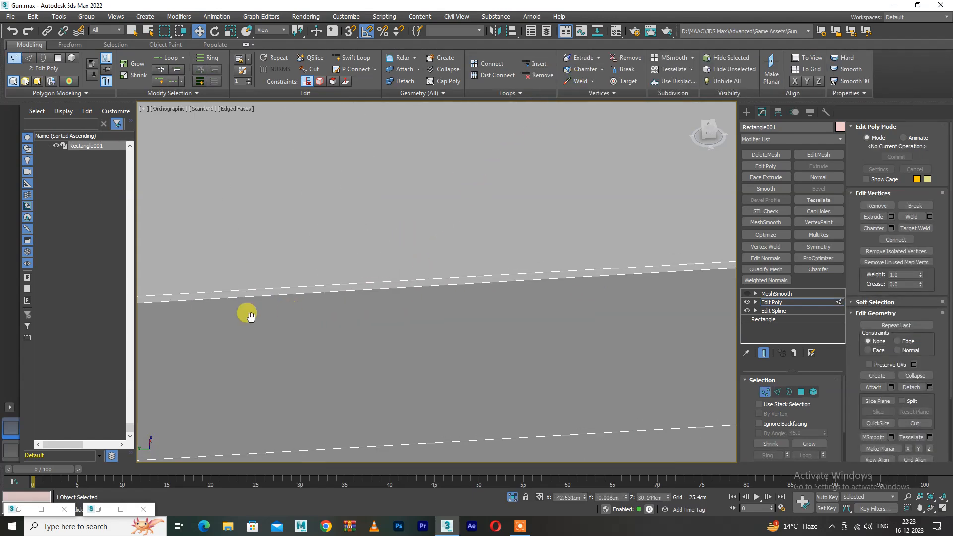
{"action": "scroll", "coordinate": [250, 315], "scroll_direction": "down", "scroll_amount": 3}
{"action": "middle_click_drag", "start_coordinate": [470, 294], "coordinate": [224, 327]}
{"action": "scroll", "coordinate": [519, 298], "scroll_direction": "up", "scroll_amount": 3}
{"action": "scroll", "coordinate": [479, 323], "scroll_direction": "up", "scroll_amount": 2}
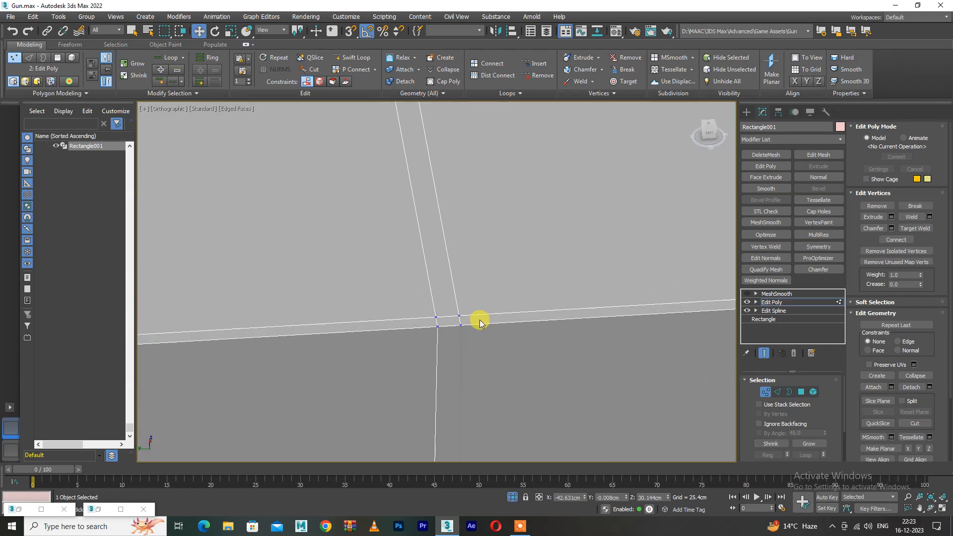
{"action": "left_click_drag", "start_coordinate": [479, 319], "coordinate": [455, 339]}
{"action": "scroll", "coordinate": [496, 343], "scroll_direction": "down", "scroll_amount": 2}
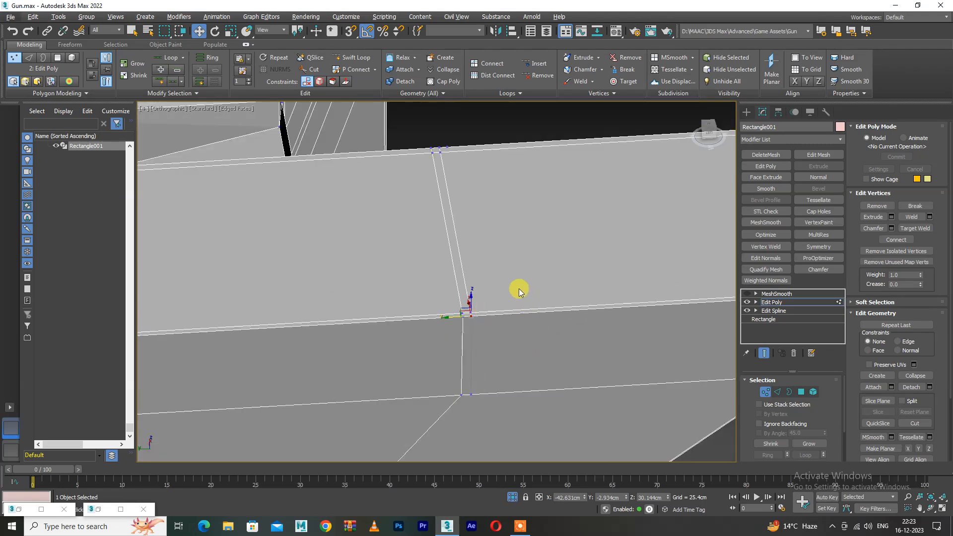
Weld the overlapping corner vertices at the seam between the end block and its extended top face, working in wireframe
{"action": "left_click", "coordinate": [481, 293]}
{"action": "key", "text": "F3"}
{"action": "scroll", "coordinate": [468, 320], "scroll_direction": "up", "scroll_amount": 2}
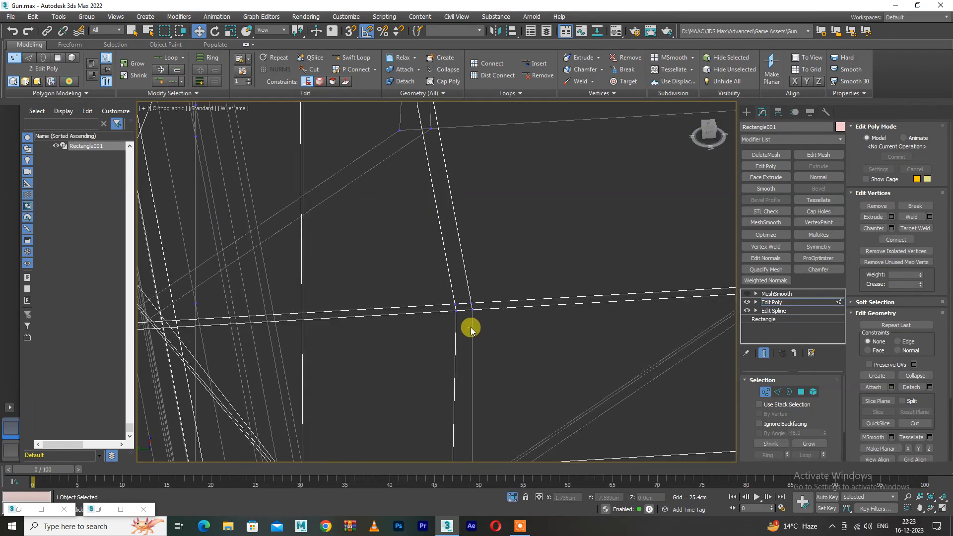
{"action": "left_click", "coordinate": [469, 312]}
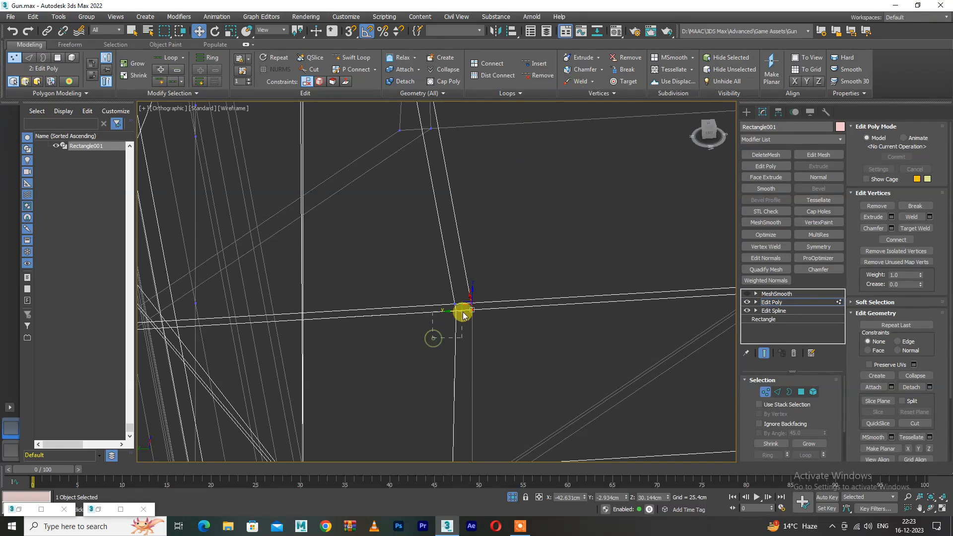
{"action": "scroll", "coordinate": [568, 352], "scroll_direction": "up", "scroll_amount": 2}
{"action": "scroll", "coordinate": [281, 375], "scroll_direction": "down", "scroll_amount": 2}
{"action": "scroll", "coordinate": [496, 315], "scroll_direction": "up", "scroll_amount": 2}
{"action": "scroll", "coordinate": [531, 316], "scroll_direction": "up", "scroll_amount": 2}
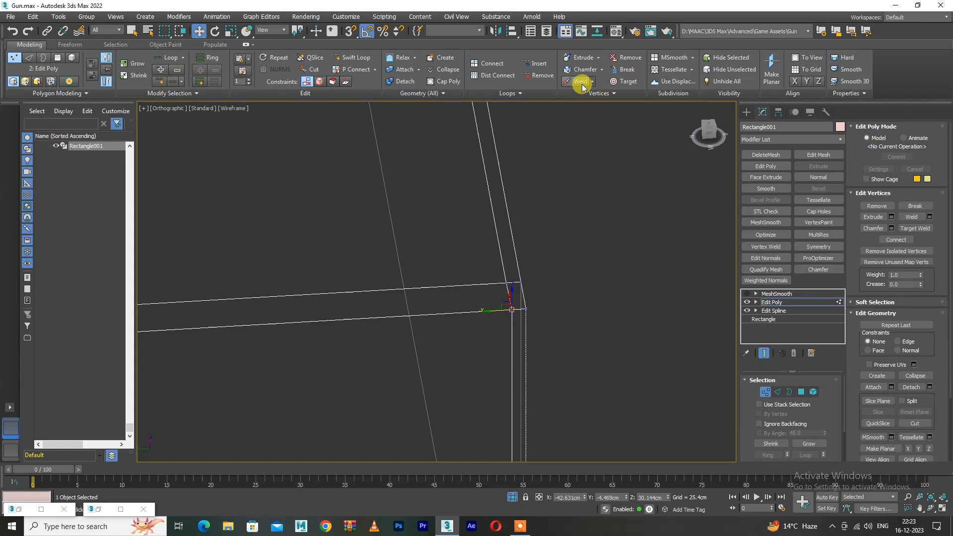
{"action": "key", "text": "F3"}
Weld the overlapping vertices at the inner top corner of the body's opposite end
{"action": "scroll", "coordinate": [537, 296], "scroll_direction": "down", "scroll_amount": 5}
{"action": "mouse_move", "coordinate": [387, 305]}
{"action": "middle_mouse_down", "text": "alt"}
{"action": "mouse_move", "coordinate": [481, 290]}
{"action": "mouse_move", "coordinate": [413, 283]}
{"action": "mouse_move", "coordinate": [313, 251]}
{"action": "mouse_move", "coordinate": [373, 356]}
{"action": "mouse_move", "coordinate": [362, 270]}
{"action": "mouse_move", "coordinate": [400, 297]}
{"action": "mouse_move", "coordinate": [277, 304]}
{"action": "mouse_move", "coordinate": [290, 318]}
{"action": "mouse_move", "coordinate": [472, 300]}
{"action": "mouse_move", "coordinate": [439, 304]}
{"action": "mouse_move", "coordinate": [344, 287]}
{"action": "mouse_move", "coordinate": [487, 236]}
{"action": "mouse_move", "coordinate": [372, 222]}
{"action": "mouse_move", "coordinate": [459, 276]}
{"action": "mouse_move", "coordinate": [364, 273]}
{"action": "mouse_move", "coordinate": [311, 240]}
{"action": "mouse_move", "coordinate": [336, 305]}
{"action": "mouse_move", "coordinate": [387, 358]}
{"action": "middle_mouse_up", "text": "alt"}
{"action": "scroll", "coordinate": [368, 276], "scroll_direction": "up", "scroll_amount": 2}
{"action": "scroll", "coordinate": [394, 374], "scroll_direction": "up", "scroll_amount": 6}
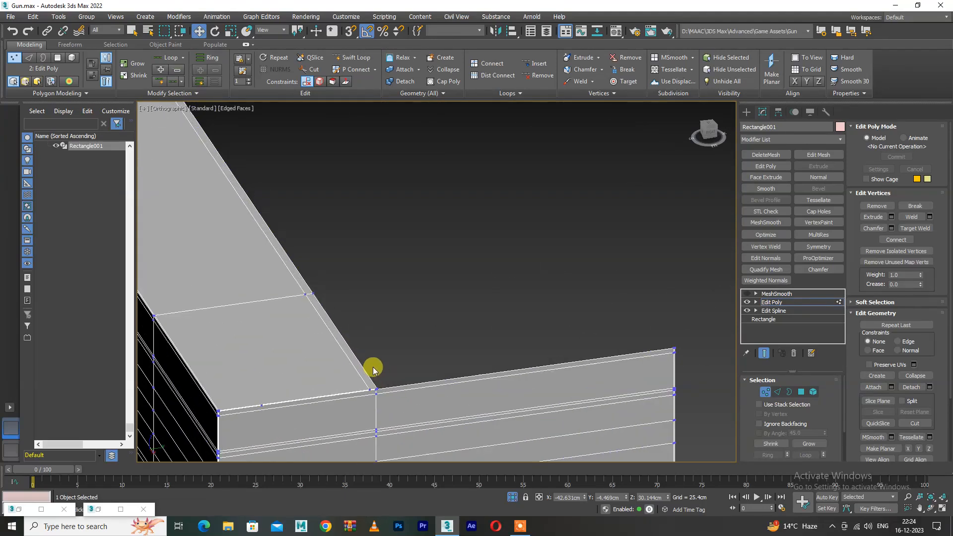
{"action": "key", "text": "2"}
{"action": "left_click", "coordinate": [367, 374]}
{"action": "scroll", "coordinate": [360, 380], "scroll_direction": "up", "scroll_amount": 4}
{"action": "middle_click_drag", "start_coordinate": [354, 389], "coordinate": [253, 393], "text": "alt"}
{"action": "key", "text": "1"}
{"action": "scroll", "coordinate": [293, 374], "scroll_direction": "up", "scroll_amount": 3}
{"action": "left_click", "coordinate": [262, 377]}
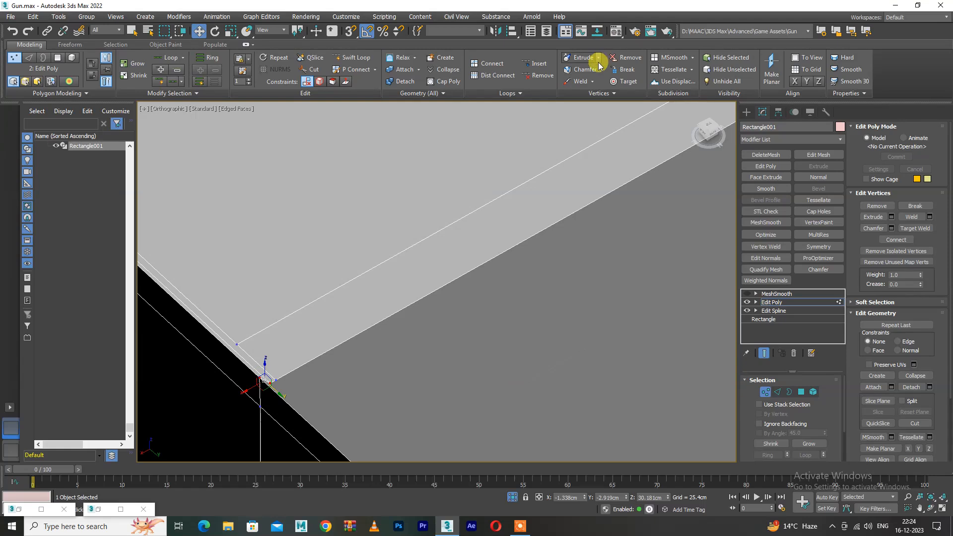
{"action": "left_click", "coordinate": [579, 81]}
{"action": "middle_click_drag", "start_coordinate": [308, 297], "coordinate": [304, 335], "text": "alt"}
{"action": "left_click_drag", "start_coordinate": [304, 334], "coordinate": [291, 319]}
{"action": "middle_click_drag", "start_coordinate": [291, 320], "coordinate": [254, 323], "text": "alt"}
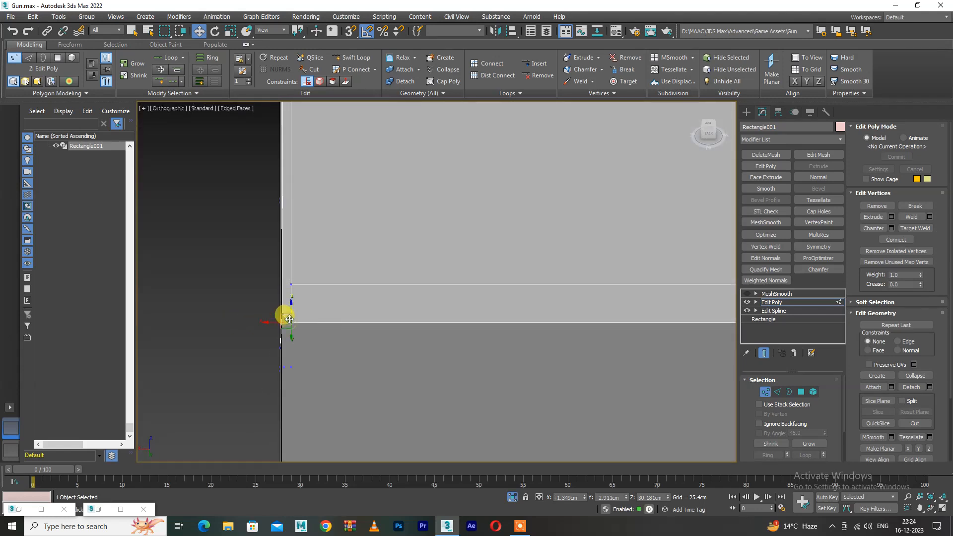
Extend the inner top edge at the opposite end by a face about 2.9 cm along Y
{"action": "key", "text": "2"}
{"action": "middle_click_drag", "start_coordinate": [317, 318], "coordinate": [396, 268], "text": "alt"}
{"action": "scroll", "coordinate": [395, 268], "scroll_direction": "up", "scroll_amount": 5}
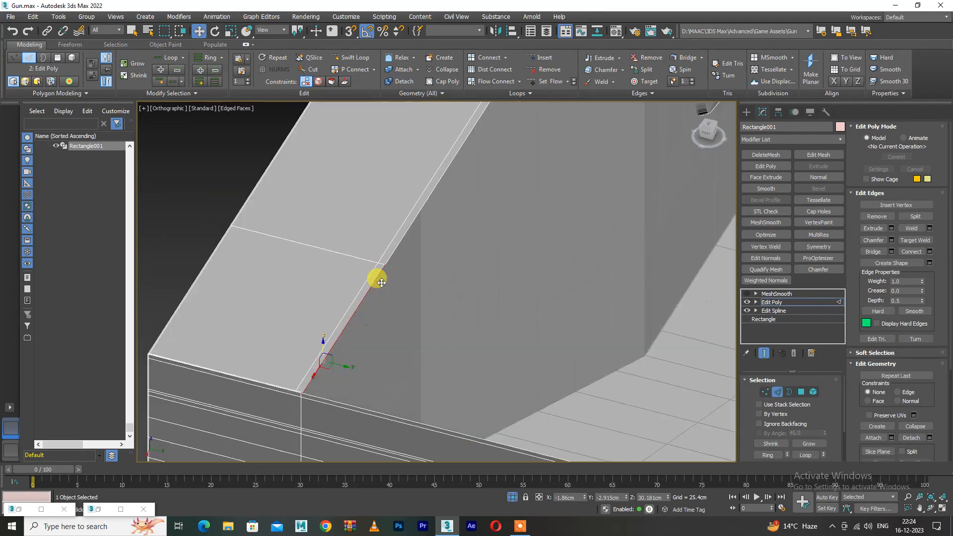
{"action": "left_click_drag", "start_coordinate": [324, 378], "coordinate": [466, 411], "text": "shift"}
{"action": "scroll", "coordinate": [416, 343], "scroll_direction": "down", "scroll_amount": 5}
{"action": "middle_click_drag", "start_coordinate": [416, 380], "coordinate": [404, 371], "text": "alt"}
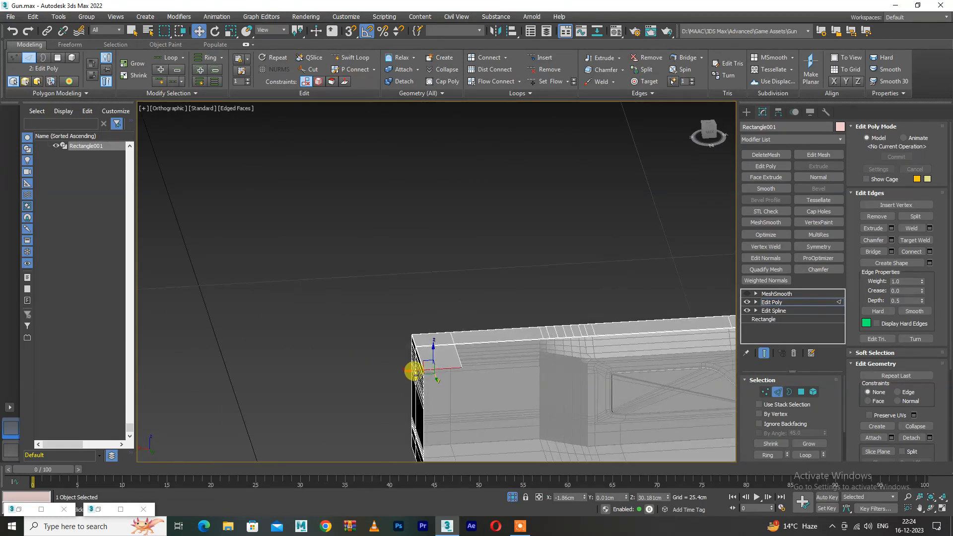
Weld the close-lying vertices at the outer corner of the newly extended top face
{"action": "scroll", "coordinate": [437, 370], "scroll_direction": "up", "scroll_amount": 5}
{"action": "scroll", "coordinate": [323, 343], "scroll_direction": "up", "scroll_amount": 10}
{"action": "key", "text": "1"}
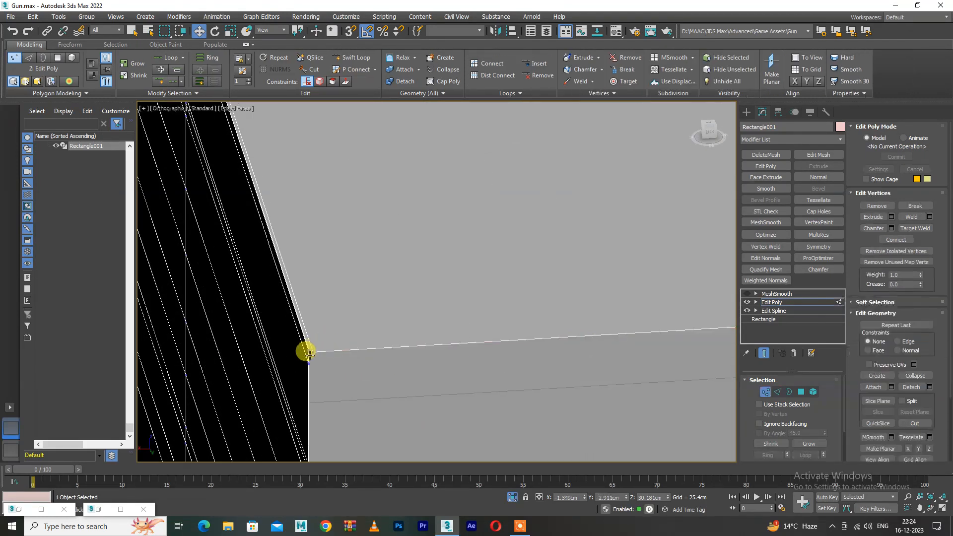
{"action": "scroll", "coordinate": [405, 347], "scroll_direction": "down", "scroll_amount": 4}
{"action": "scroll", "coordinate": [640, 273], "scroll_direction": "up", "scroll_amount": 3}
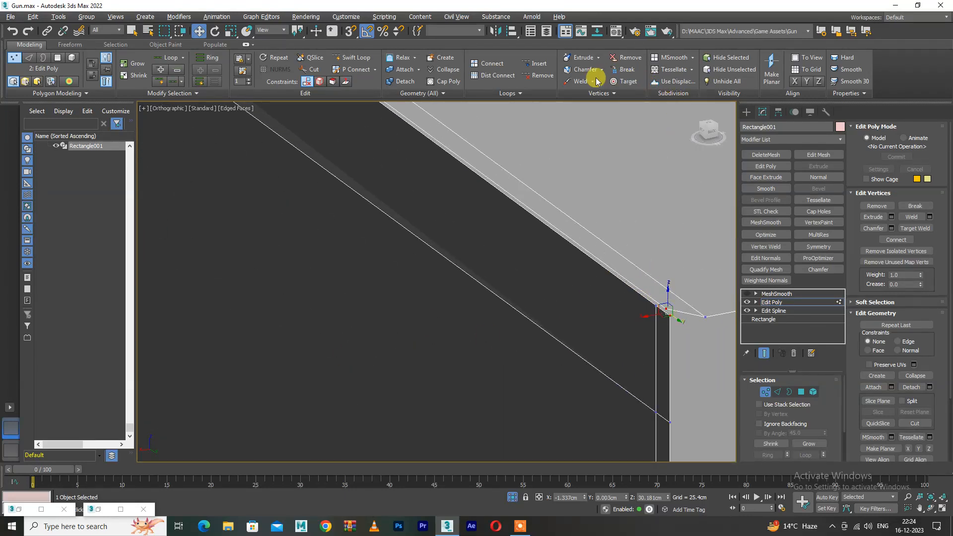
{"action": "left_click", "coordinate": [576, 81]}
{"action": "left_click", "coordinate": [658, 308]}
{"action": "scroll", "coordinate": [619, 283], "scroll_direction": "down", "scroll_amount": 1}
{"action": "middle_click_drag", "start_coordinate": [654, 310], "coordinate": [553, 315], "text": "alt"}
{"action": "scroll", "coordinate": [561, 290], "scroll_direction": "down", "scroll_amount": 2}
{"action": "middle_click_drag", "start_coordinate": [610, 303], "coordinate": [551, 308]}
{"action": "left_click", "coordinate": [565, 281]}
Extend the new top face's outer edge by a thin supporting strip along Y
{"action": "key", "text": "2"}
{"action": "left_click", "coordinate": [700, 298]}
{"action": "middle_click_drag", "start_coordinate": [700, 298], "coordinate": [368, 328], "text": "alt"}
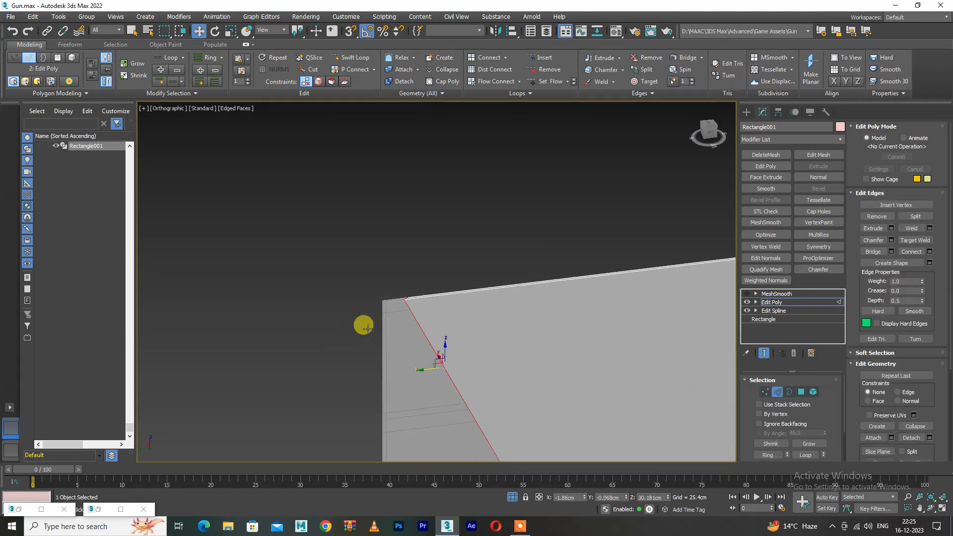
{"action": "scroll", "coordinate": [377, 322], "scroll_direction": "up", "scroll_amount": 3}
{"action": "left_click_drag", "start_coordinate": [485, 418], "coordinate": [449, 419], "text": "shift"}
{"action": "key", "text": "ctrl+z"}
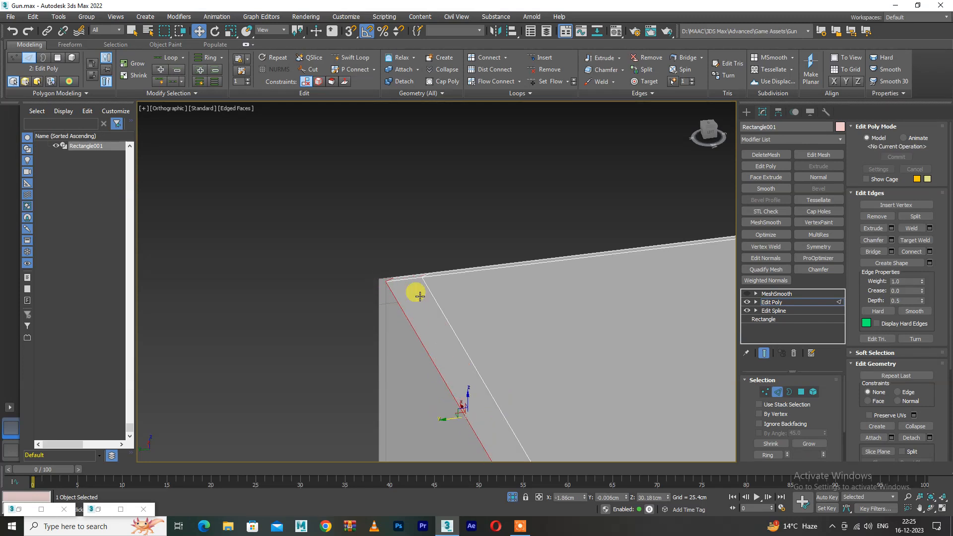
{"action": "left_click_drag", "start_coordinate": [486, 415], "coordinate": [442, 417]}
Weld the thin strip's paired corner vertices together and leave vertex editing
{"action": "scroll", "coordinate": [385, 280], "scroll_direction": "up", "scroll_amount": 8}
{"action": "key", "text": "1"}
{"action": "left_click_drag", "start_coordinate": [371, 239], "coordinate": [341, 281]}
{"action": "scroll", "coordinate": [366, 245], "scroll_direction": "up", "scroll_amount": 3}
{"action": "left_click", "coordinate": [580, 81]}
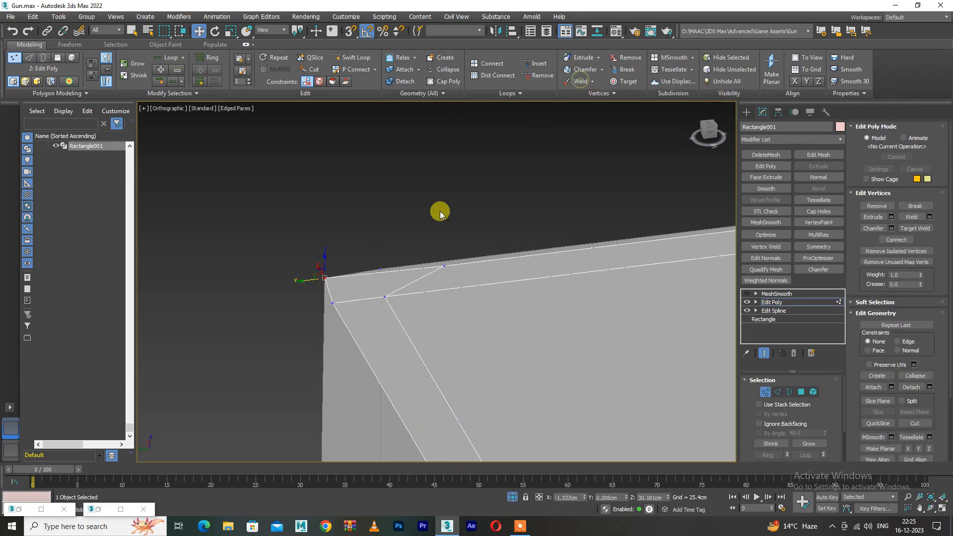
{"action": "left_click_drag", "start_coordinate": [431, 273], "coordinate": [446, 264]}
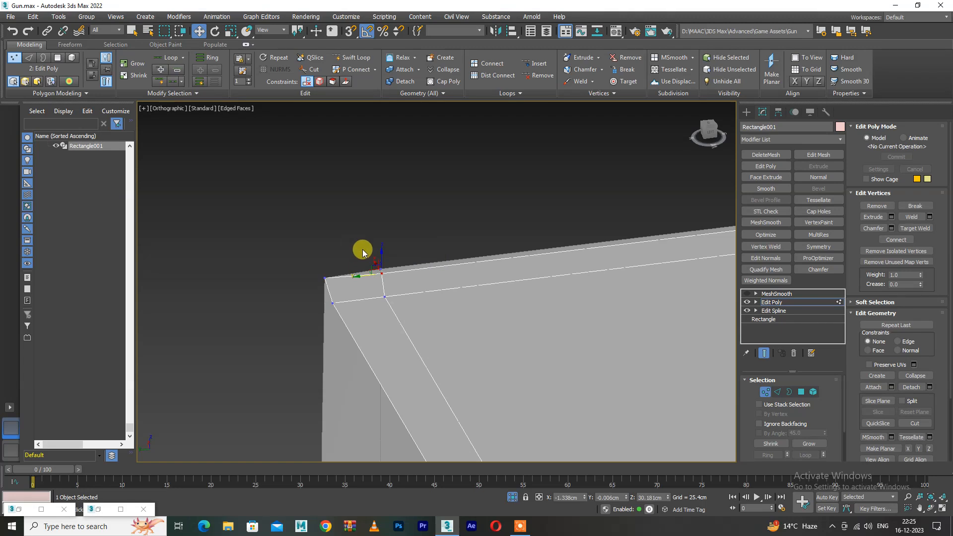
{"action": "middle_click_drag", "start_coordinate": [404, 184], "coordinate": [398, 239], "text": "alt"}
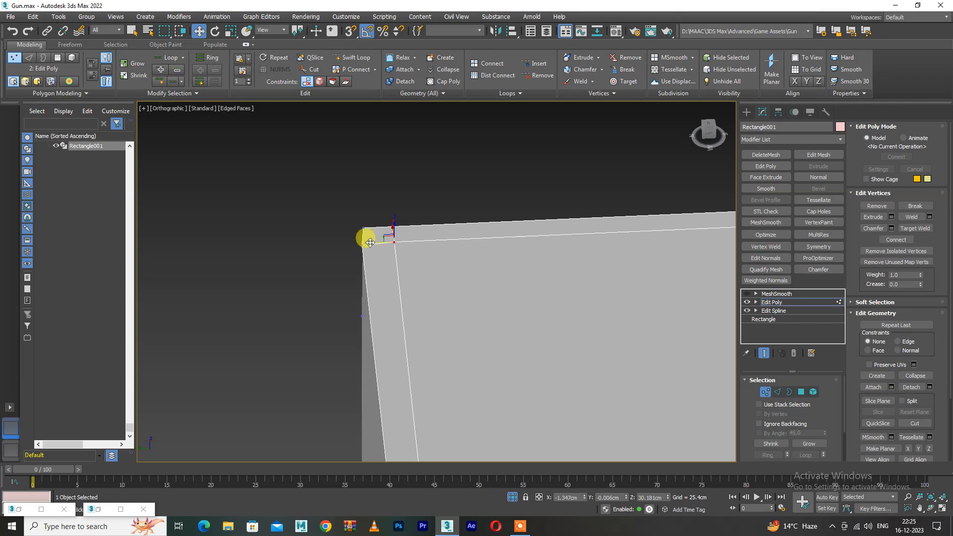
{"action": "middle_click_drag", "start_coordinate": [365, 236], "coordinate": [430, 238], "text": "alt"}
{"action": "key", "text": "1"}
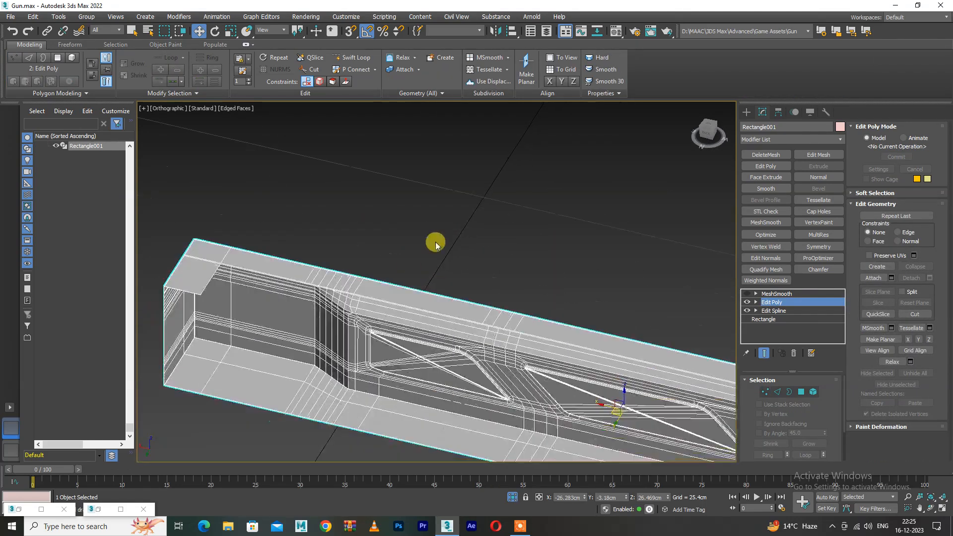
Preview the body piece with MeshSmooth to examine the extended end, and turn the smoothing off again
{"action": "scroll", "coordinate": [430, 239], "scroll_direction": "down", "scroll_amount": 5}
{"action": "middle_click_drag", "start_coordinate": [394, 277], "coordinate": [562, 149], "text": "alt"}
{"action": "key", "text": "1"}
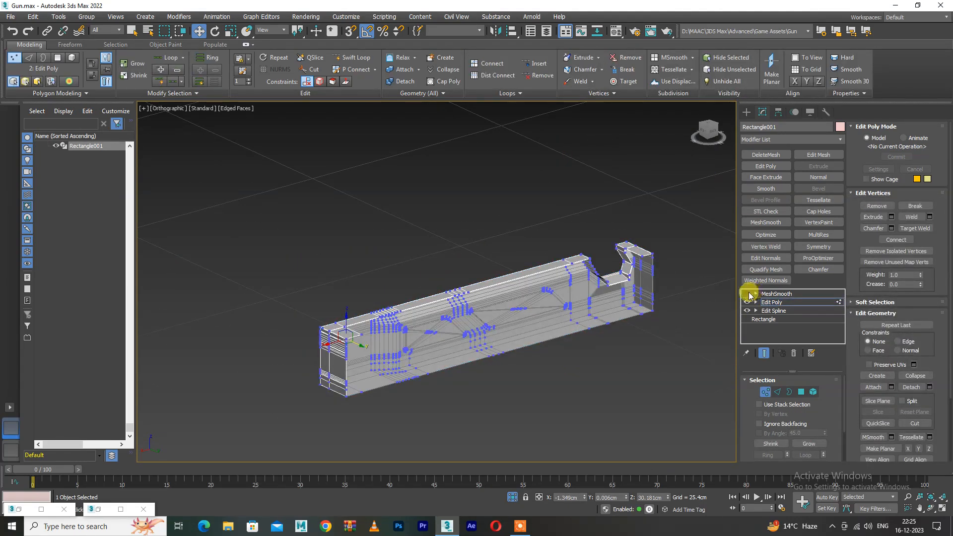
{"action": "key", "text": "1"}
{"action": "scroll", "coordinate": [344, 326], "scroll_direction": "up", "scroll_amount": 5}
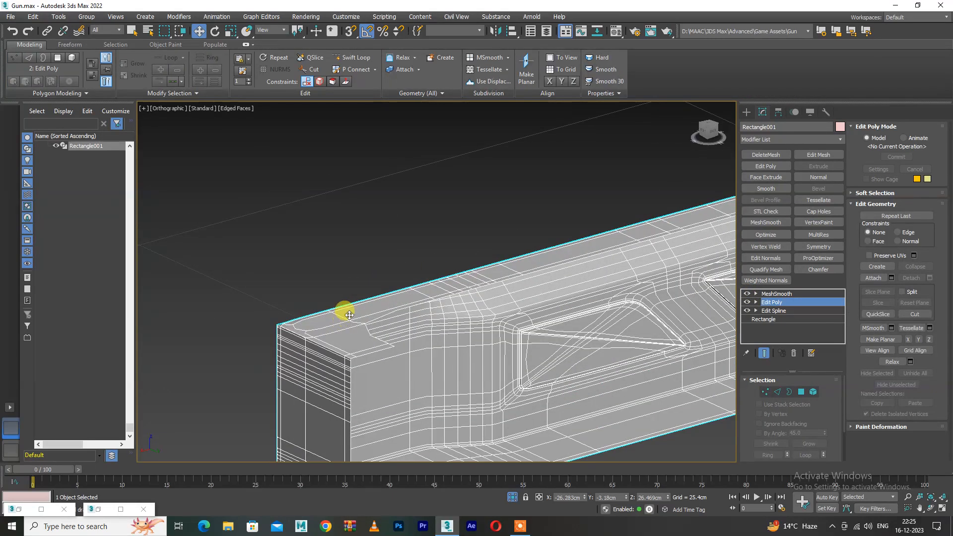
{"action": "scroll", "coordinate": [348, 321], "scroll_direction": "down", "scroll_amount": 4}
{"action": "middle_click_drag", "start_coordinate": [347, 308], "coordinate": [317, 318], "text": "alt"}
{"action": "left_click", "coordinate": [747, 294]}
Insert a supporting edge loop around the body close to the extended face's side edge with Swift Loop
{"action": "scroll", "coordinate": [315, 279], "scroll_direction": "up", "scroll_amount": 3}
{"action": "key", "text": "shift+alt+w"}
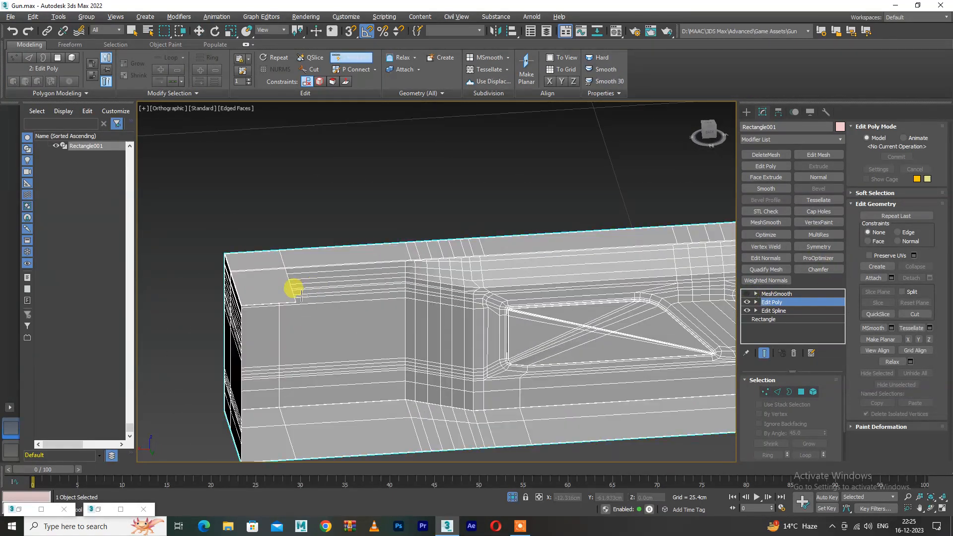
{"action": "scroll", "coordinate": [294, 301], "scroll_direction": "up", "scroll_amount": 3}
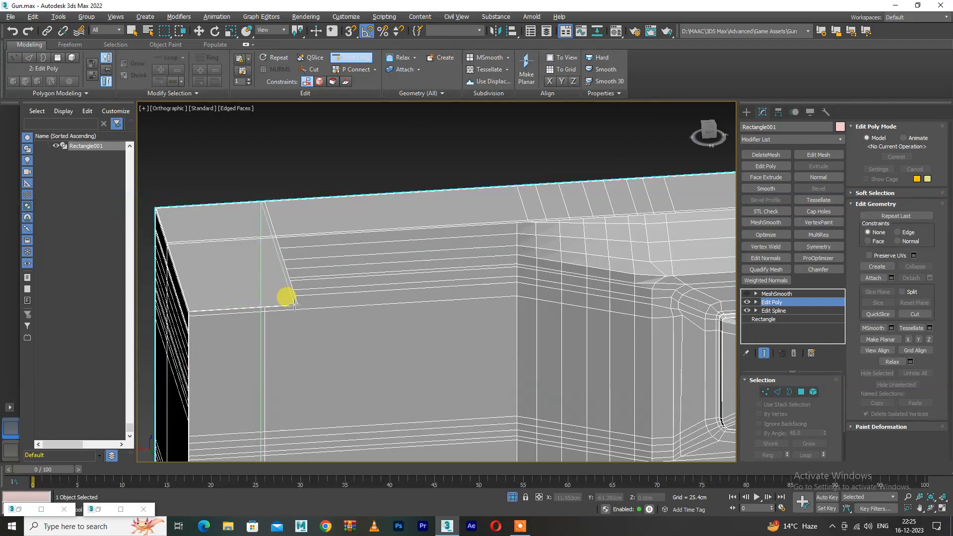
{"action": "left_click", "coordinate": [294, 305]}
{"action": "key", "text": "w"}
Toggle MeshSmooth on and off to check how the extended face's corner smooths with the added loop
{"action": "key", "text": "2"}
{"action": "key", "text": "1"}
{"action": "key", "text": "1"}
{"action": "left_click", "coordinate": [747, 293]}
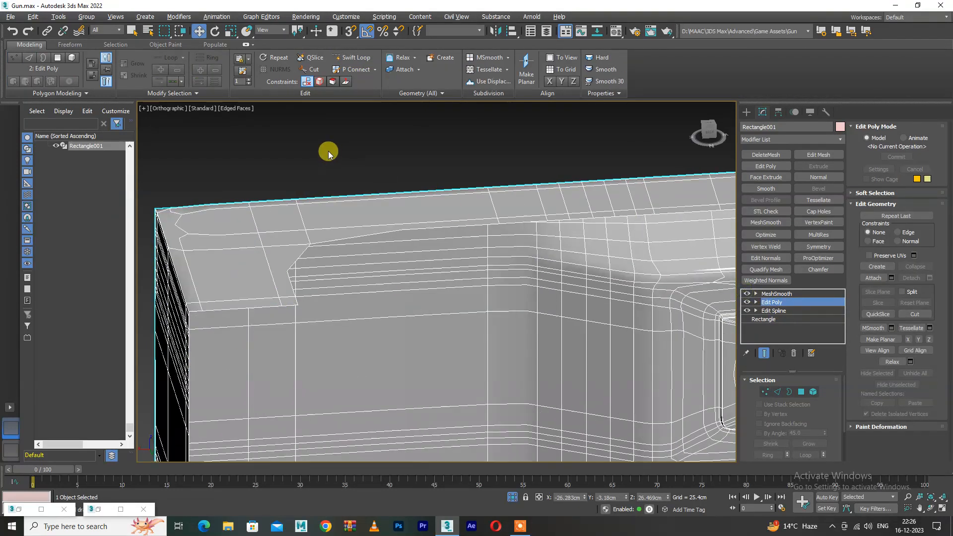
{"action": "left_click", "coordinate": [319, 145]}
{"action": "left_click", "coordinate": [309, 225]}
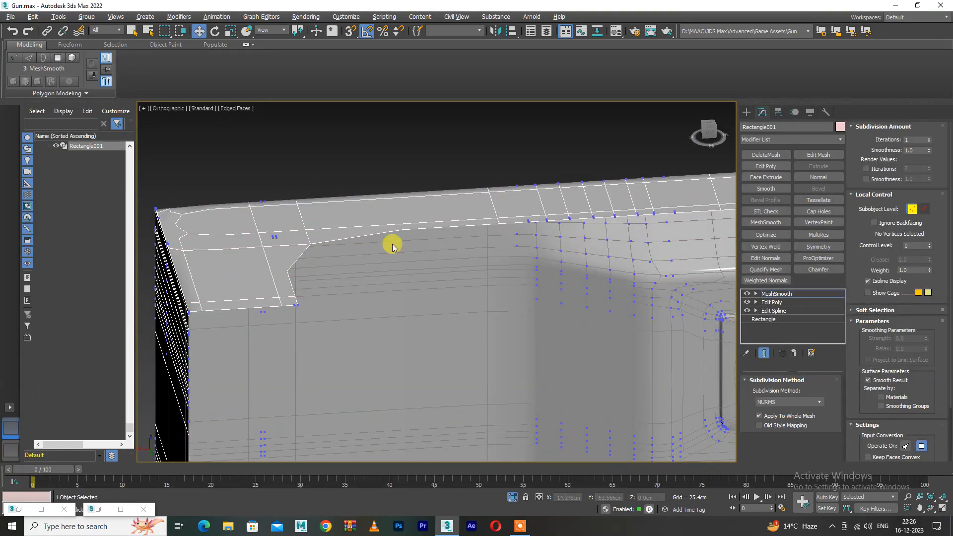
{"action": "left_click", "coordinate": [747, 293]}
Return to Edit Poly and add another Swift Loop edge loop at the extended face's inner corner
{"action": "scroll", "coordinate": [268, 228], "scroll_direction": "up", "scroll_amount": 6}
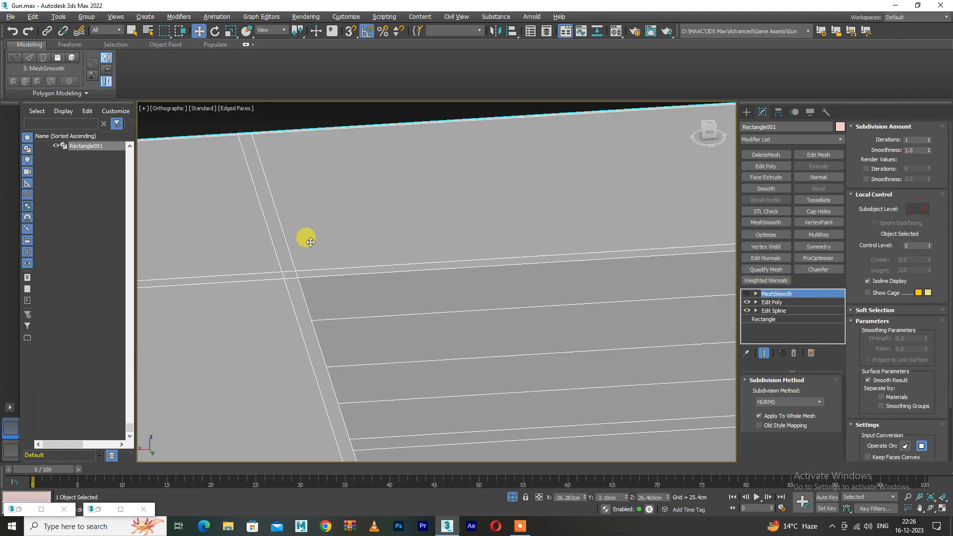
{"action": "left_click", "coordinate": [787, 302]}
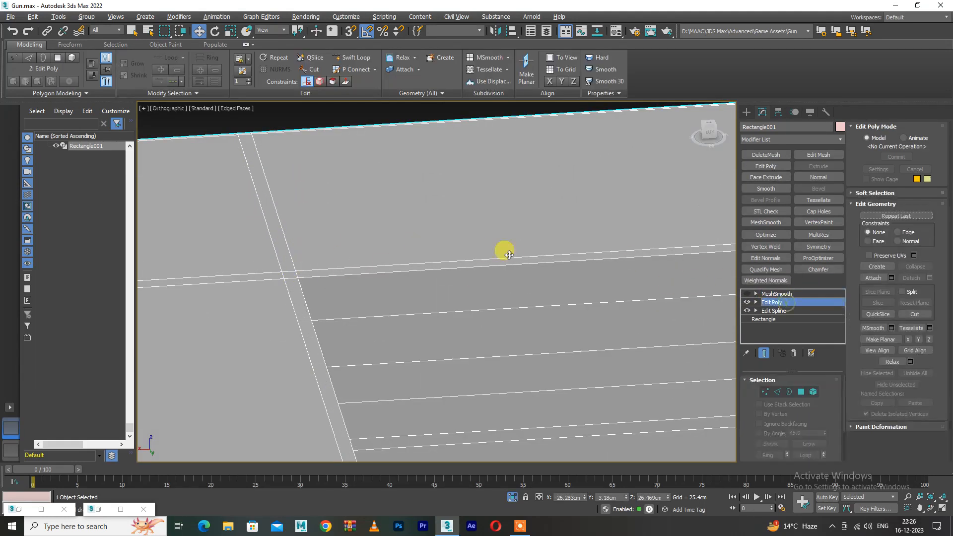
{"action": "left_click", "coordinate": [298, 280]}
{"action": "scroll", "coordinate": [348, 244], "scroll_direction": "down", "scroll_amount": 8}
{"action": "middle_click_drag", "start_coordinate": [305, 331], "coordinate": [359, 226], "text": "alt"}
{"action": "scroll", "coordinate": [272, 341], "scroll_direction": "up", "scroll_amount": 10}
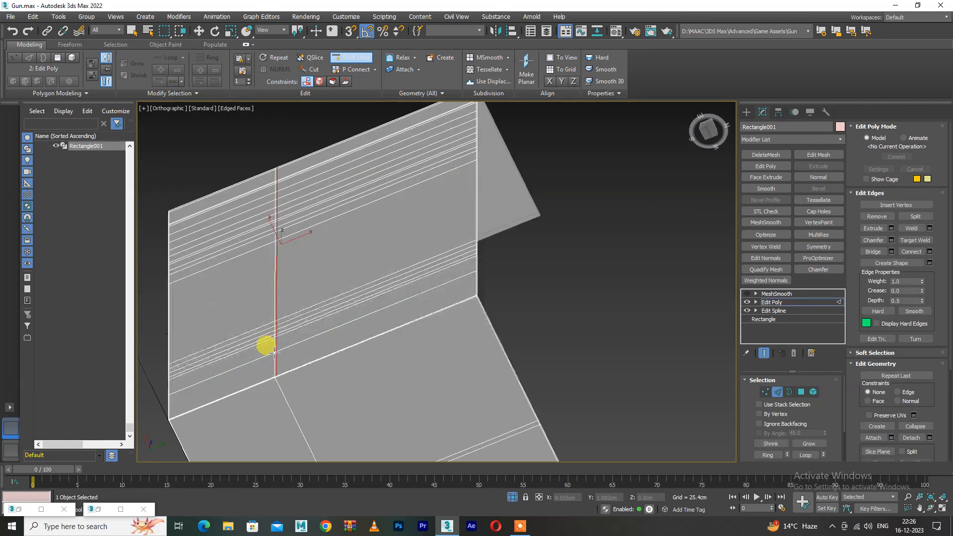
{"action": "key", "text": "1"}
{"action": "scroll", "coordinate": [462, 249], "scroll_direction": "down", "scroll_amount": 8}
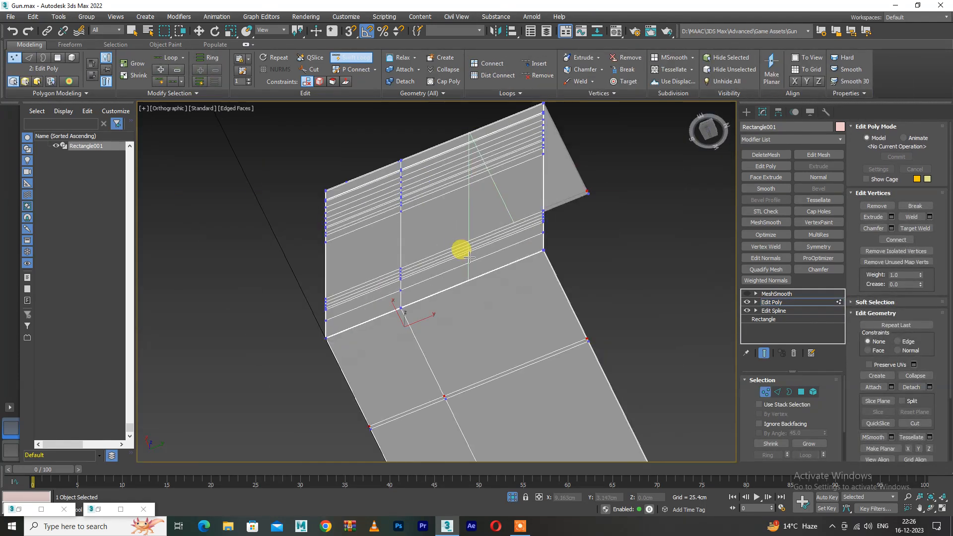
{"action": "key", "text": "1"}
{"action": "scroll", "coordinate": [448, 235], "scroll_direction": "down", "scroll_amount": 3}
{"action": "middle_click_drag", "start_coordinate": [447, 234], "coordinate": [406, 334], "text": "alt"}
{"action": "key", "text": "w"}
Examine the body piece in plain shading and with MeshSmooth on, inspecting the smoothed top corner closely
{"action": "scroll", "coordinate": [464, 288], "scroll_direction": "down", "scroll_amount": 5}
{"action": "scroll", "coordinate": [465, 290], "scroll_direction": "up", "scroll_amount": 5}
{"action": "key", "text": "F4"}
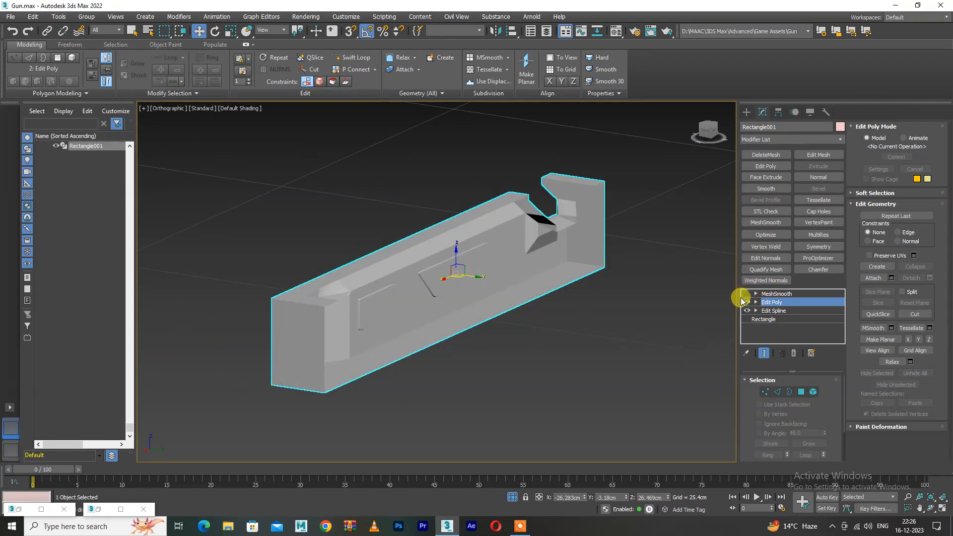
{"action": "key", "text": "F4"}
{"action": "mouse_move", "coordinate": [519, 308]}
{"action": "middle_mouse_down", "text": "alt"}
{"action": "mouse_move", "coordinate": [448, 302]}
{"action": "mouse_move", "coordinate": [432, 277]}
{"action": "mouse_move", "coordinate": [380, 281]}
{"action": "mouse_move", "coordinate": [403, 274]}
{"action": "mouse_move", "coordinate": [404, 294]}
{"action": "mouse_move", "coordinate": [430, 304]}
{"action": "mouse_move", "coordinate": [356, 287]}
{"action": "mouse_move", "coordinate": [415, 317]}
{"action": "mouse_move", "coordinate": [491, 277]}
{"action": "mouse_move", "coordinate": [535, 278]}
{"action": "mouse_move", "coordinate": [493, 285]}
{"action": "mouse_move", "coordinate": [529, 318]}
{"action": "middle_mouse_up", "text": "alt"}
{"action": "scroll", "coordinate": [529, 318], "scroll_direction": "up", "scroll_amount": 5}
{"action": "scroll", "coordinate": [464, 272], "scroll_direction": "up", "scroll_amount": 8}
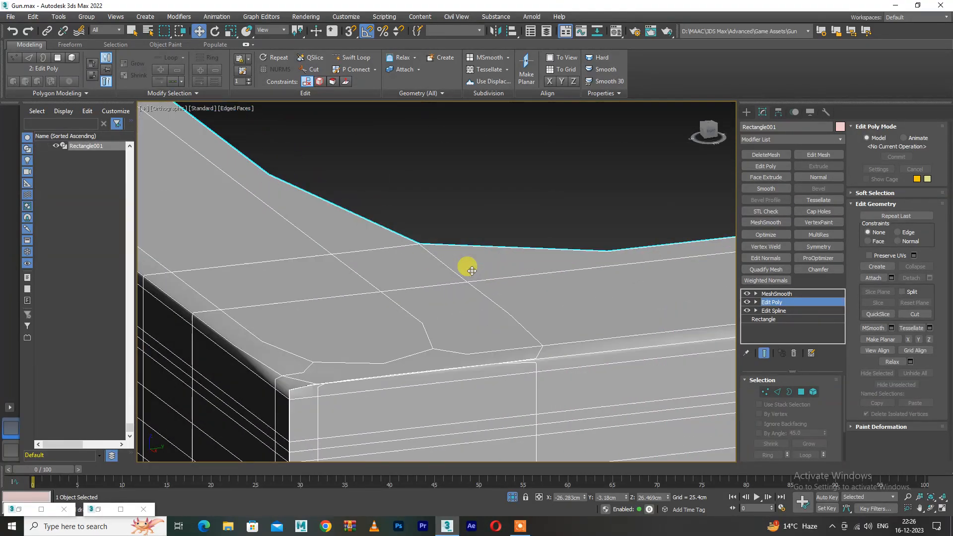
{"action": "key", "text": "1"}
{"action": "middle_click_drag", "start_coordinate": [431, 252], "coordinate": [401, 265], "text": "alt"}
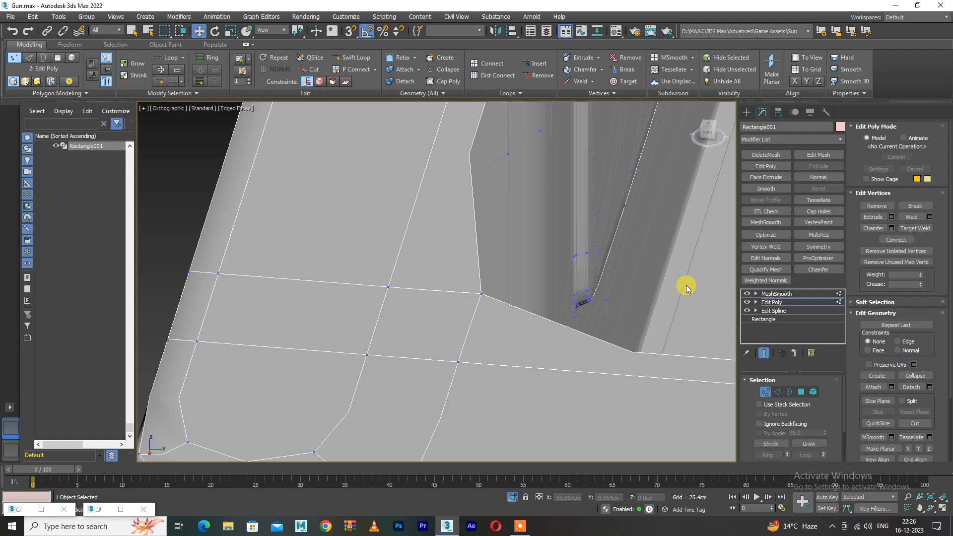
Turn off MeshSmooth and add a further supporting edge loop with Swift Loop
{"action": "left_click", "coordinate": [747, 294]}
{"action": "key", "text": "2"}
{"action": "key", "text": "alt+shift+w"}
{"action": "middle_click_drag", "start_coordinate": [415, 338], "coordinate": [704, 238], "text": "alt"}
{"action": "key", "text": "w"}
Check the whole body piece in a shaded perspective view, and return to its unsmoothed Edit Poly level
{"action": "mouse_move", "coordinate": [436, 241]}
{"action": "middle_mouse_down", "text": "alt"}
{"action": "mouse_move", "coordinate": [445, 245]}
{"action": "mouse_move", "coordinate": [438, 192]}
{"action": "mouse_move", "coordinate": [400, 185]}
{"action": "mouse_move", "coordinate": [451, 245]}
{"action": "mouse_move", "coordinate": [451, 234]}
{"action": "mouse_move", "coordinate": [499, 197]}
{"action": "mouse_move", "coordinate": [442, 281]}
{"action": "mouse_move", "coordinate": [493, 255]}
{"action": "mouse_move", "coordinate": [498, 281]}
{"action": "mouse_move", "coordinate": [453, 304]}
{"action": "mouse_move", "coordinate": [500, 308]}
{"action": "mouse_move", "coordinate": [532, 298]}
{"action": "mouse_move", "coordinate": [283, 256]}
{"action": "middle_mouse_up", "text": "alt"}
{"action": "left_click", "coordinate": [438, 192]}
{"action": "key", "text": "F4"}
{"action": "key", "text": "p"}
{"action": "left_click", "coordinate": [283, 255]}
{"action": "left_click", "coordinate": [747, 294]}
{"action": "left_click", "coordinate": [772, 302]}
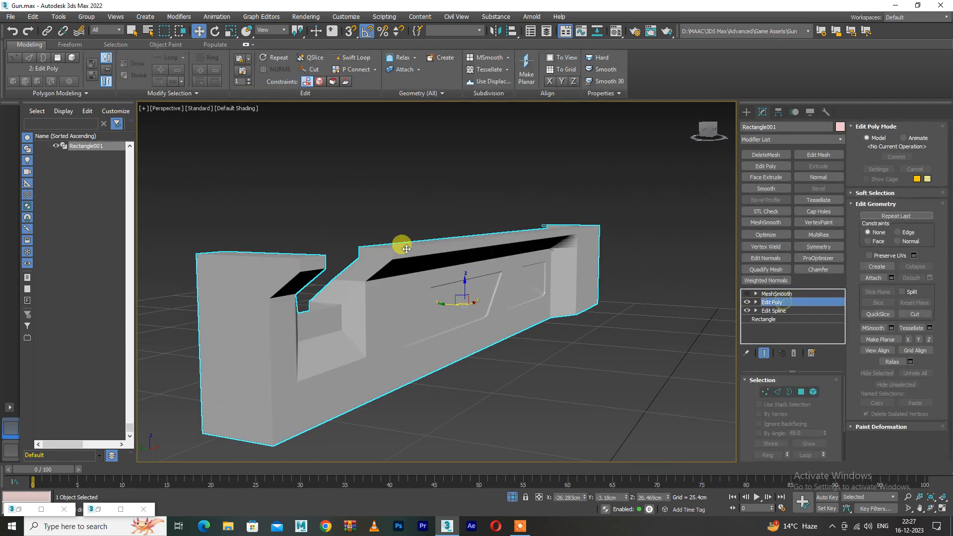
Show edged faces in the perspective view, reselect the body piece and return it to its Edit Poly level
{"action": "key", "text": "F4"}
{"action": "scroll", "coordinate": [340, 252], "scroll_direction": "up", "scroll_amount": 5}
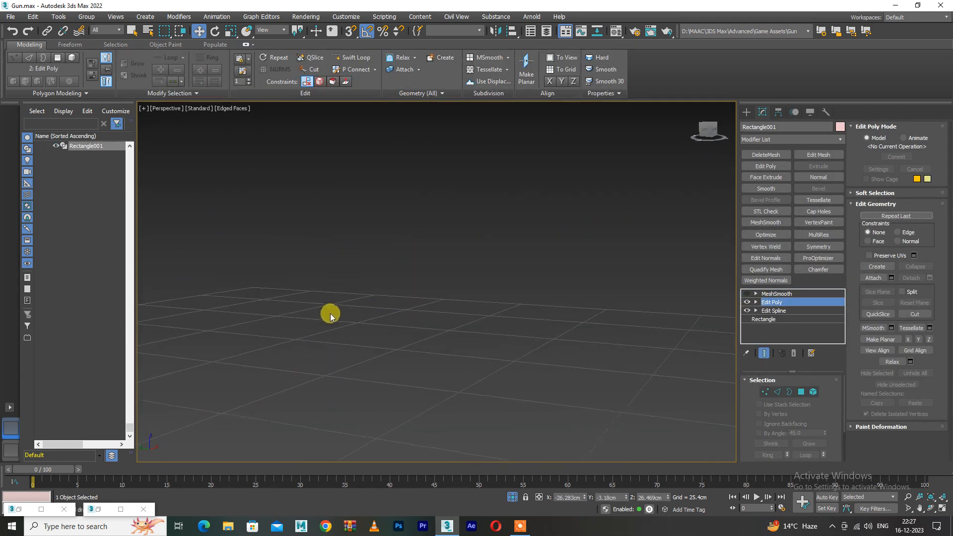
{"action": "left_click", "coordinate": [421, 304]}
{"action": "scroll", "coordinate": [422, 303], "scroll_direction": "up", "scroll_amount": 5}
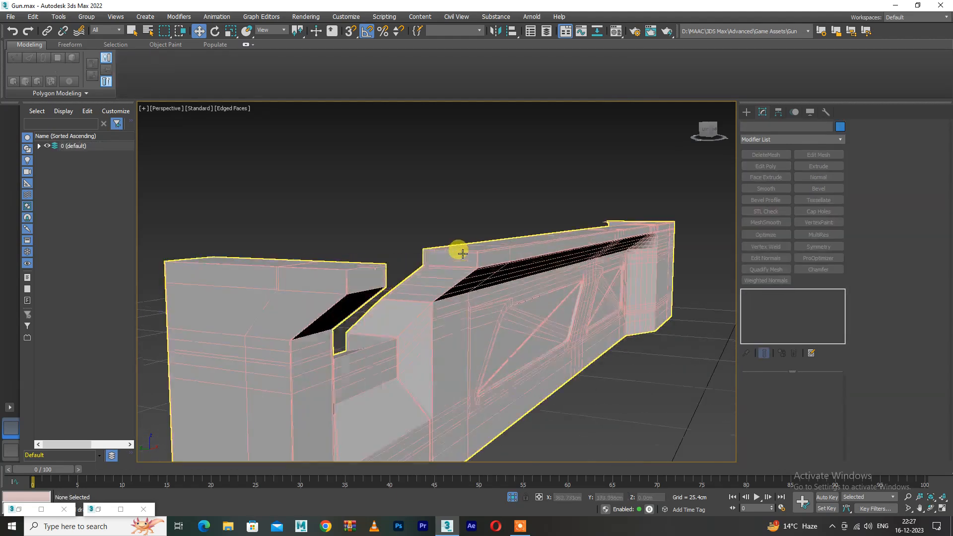
{"action": "scroll", "coordinate": [326, 269], "scroll_direction": "down", "scroll_amount": 4}
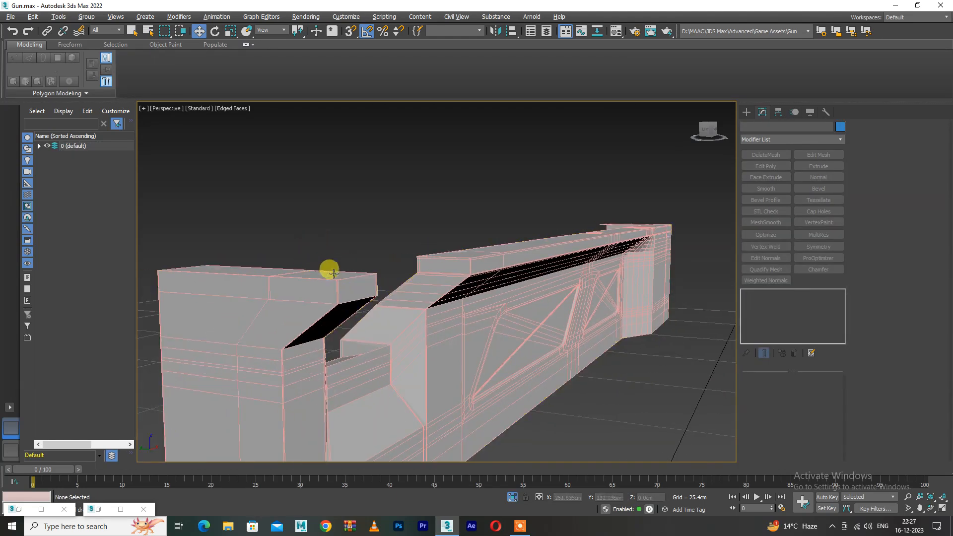
{"action": "left_click", "coordinate": [334, 273]}
{"action": "scroll", "coordinate": [347, 268], "scroll_direction": "up", "scroll_amount": 4}
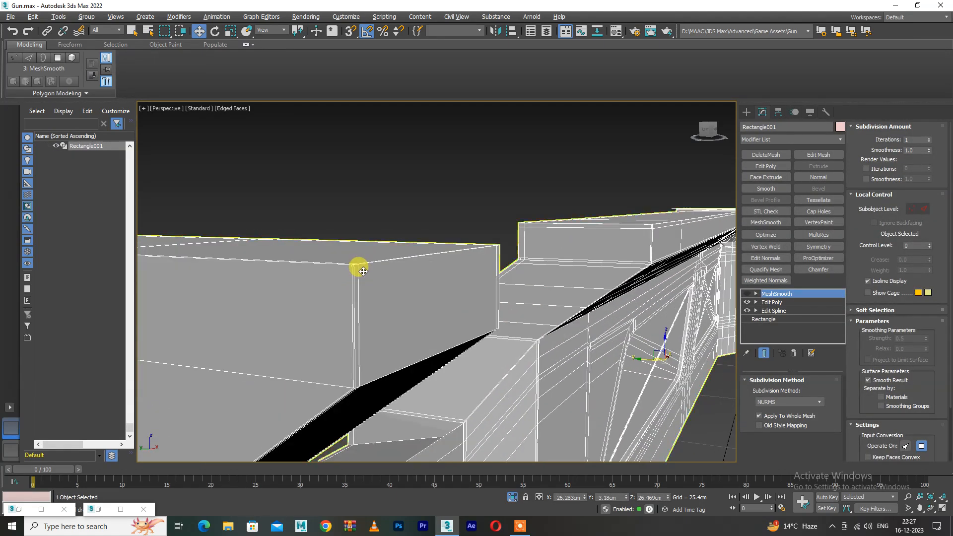
{"action": "left_click", "coordinate": [804, 302]}
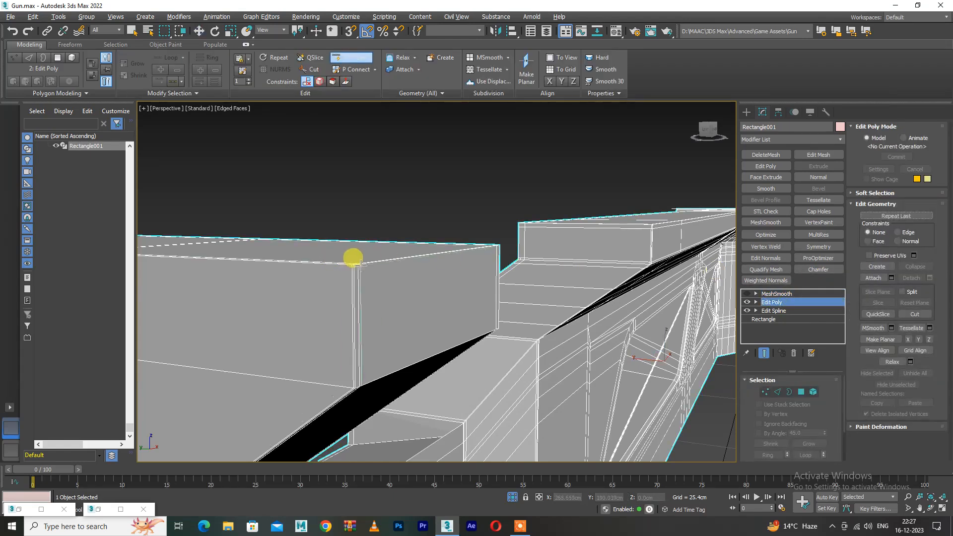
Switch to an orthographic view and pull the end block's inner top corner vertex downward at vertex level
{"action": "key", "text": "2"}
{"action": "middle_click_drag", "start_coordinate": [341, 258], "coordinate": [417, 267], "text": "alt"}
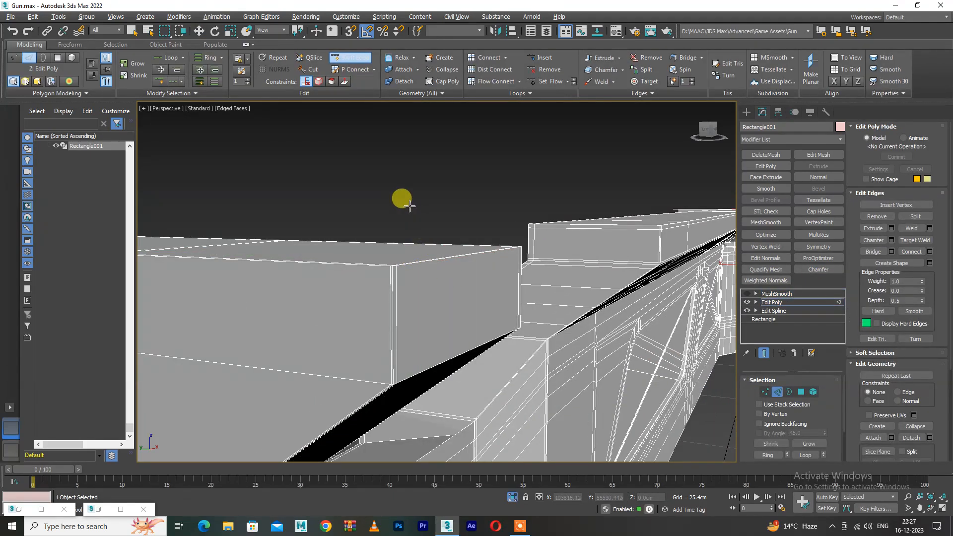
{"action": "key", "text": "u"}
{"action": "middle_click_drag", "start_coordinate": [408, 222], "coordinate": [425, 252], "text": "alt"}
{"action": "scroll", "coordinate": [713, 292], "scroll_direction": "up", "scroll_amount": 6}
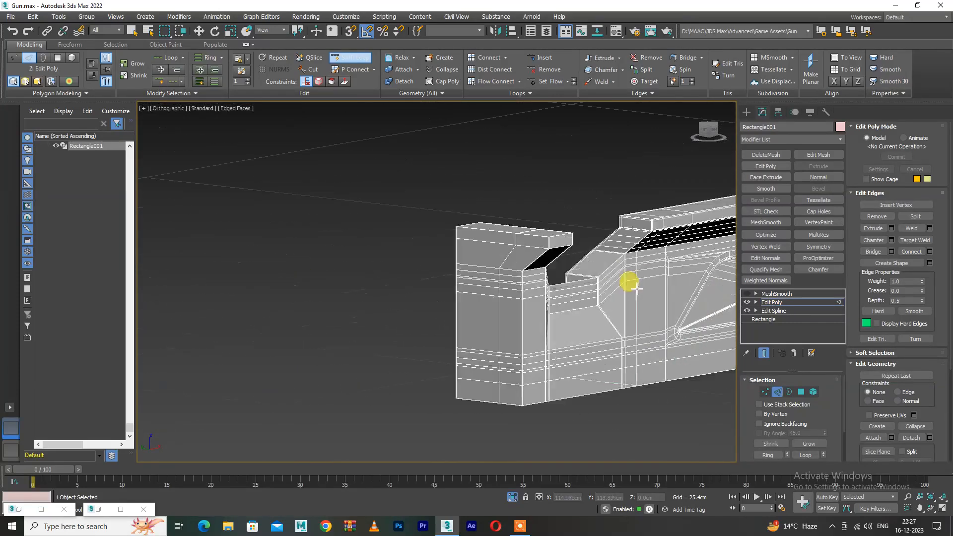
{"action": "scroll", "coordinate": [636, 287], "scroll_direction": "up", "scroll_amount": 15}
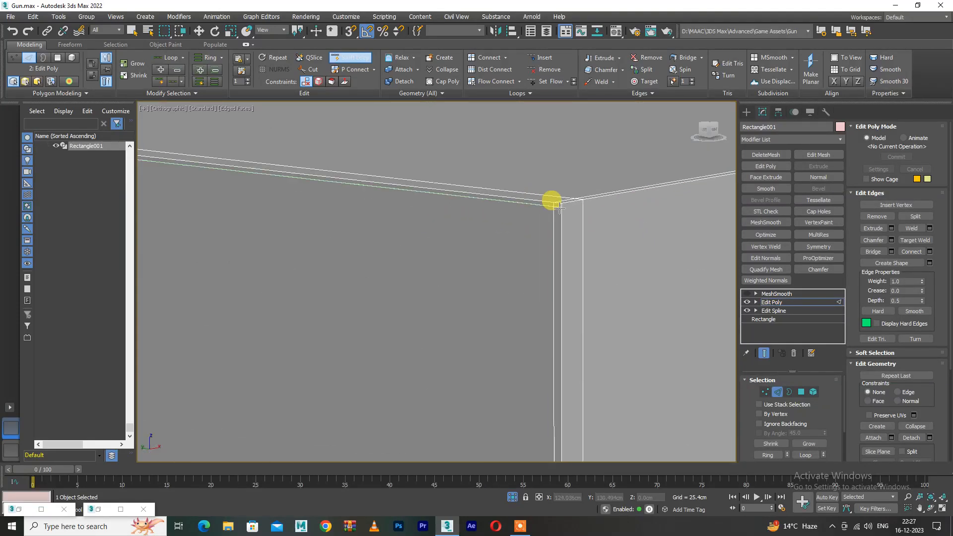
{"action": "key", "text": "1"}
{"action": "key", "text": "w"}
{"action": "left_click", "coordinate": [561, 203]}
{"action": "left_click_drag", "start_coordinate": [564, 237], "coordinate": [564, 237]}
{"action": "scroll", "coordinate": [564, 209], "scroll_direction": "up", "scroll_amount": 5}
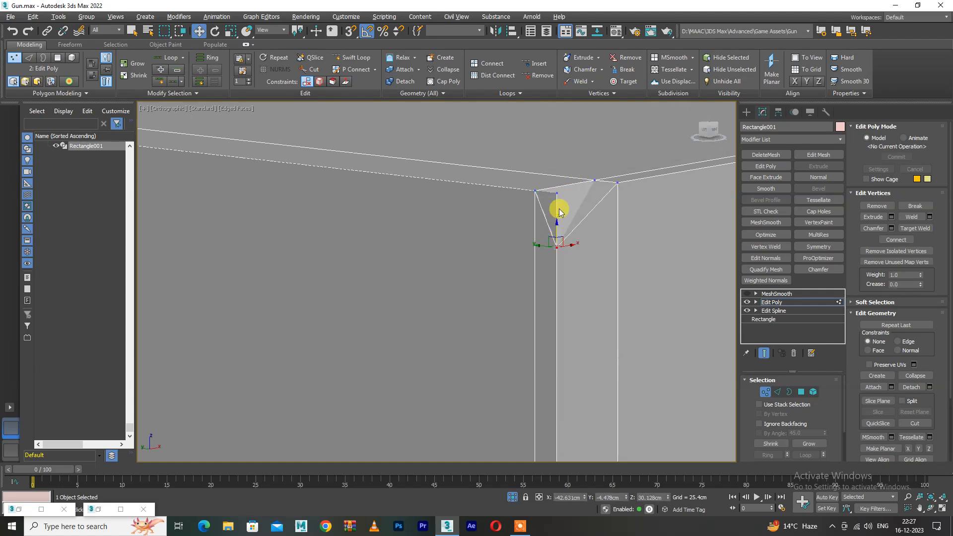
Raise the displaced vertex back to the top edge and box-select the vertices stacked at that corner
{"action": "middle_click_drag", "start_coordinate": [560, 212], "coordinate": [598, 234], "text": "alt"}
{"action": "left_click_drag", "start_coordinate": [597, 233], "coordinate": [598, 225]}
{"action": "scroll", "coordinate": [583, 217], "scroll_direction": "up", "scroll_amount": 3}
{"action": "left_click_drag", "start_coordinate": [475, 202], "coordinate": [526, 240]}
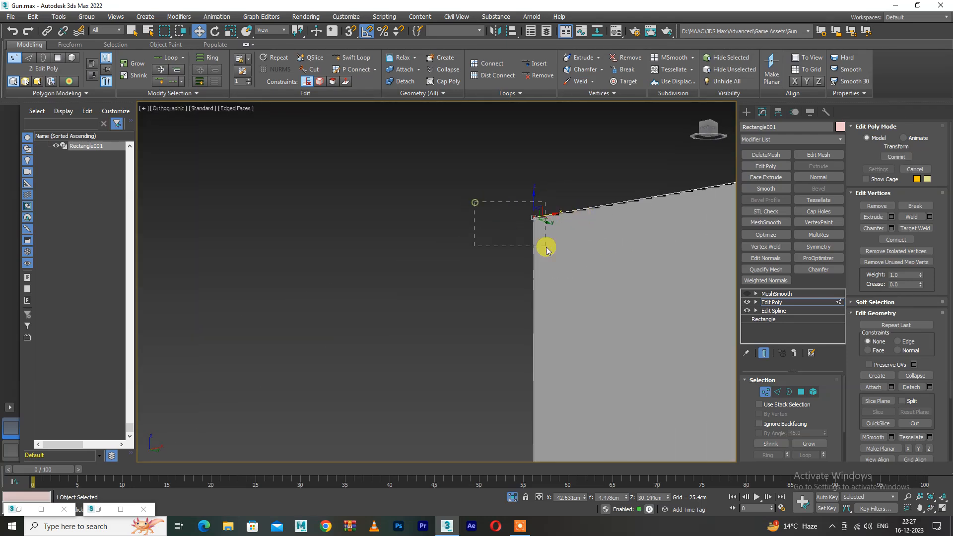
{"action": "middle_click_drag", "start_coordinate": [566, 239], "coordinate": [636, 315], "text": "alt"}
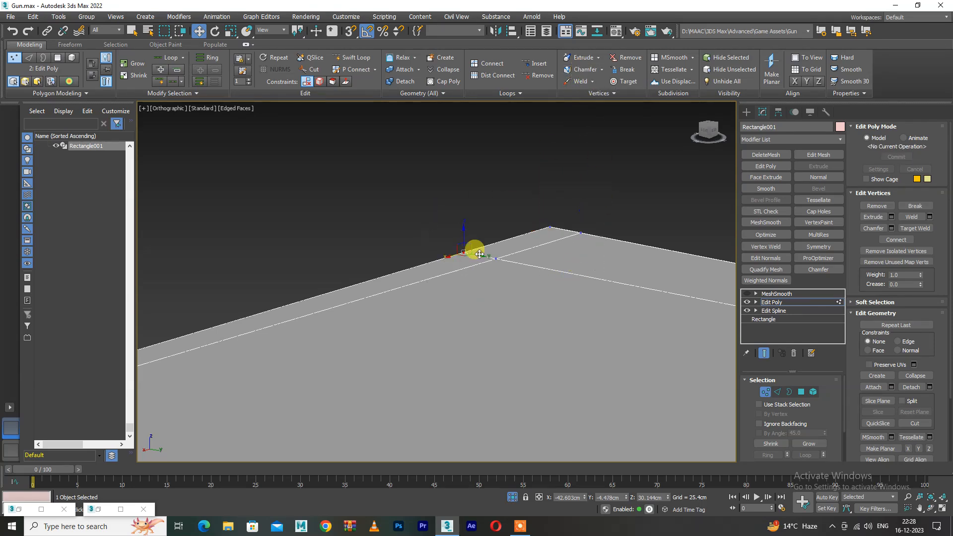
Separate the overlapping vertices at the end block's inner top corner and remove the stray one
{"action": "middle_click_drag", "start_coordinate": [496, 163], "coordinate": [401, 217], "text": "alt"}
{"action": "left_click_drag", "start_coordinate": [406, 222], "coordinate": [411, 267]}
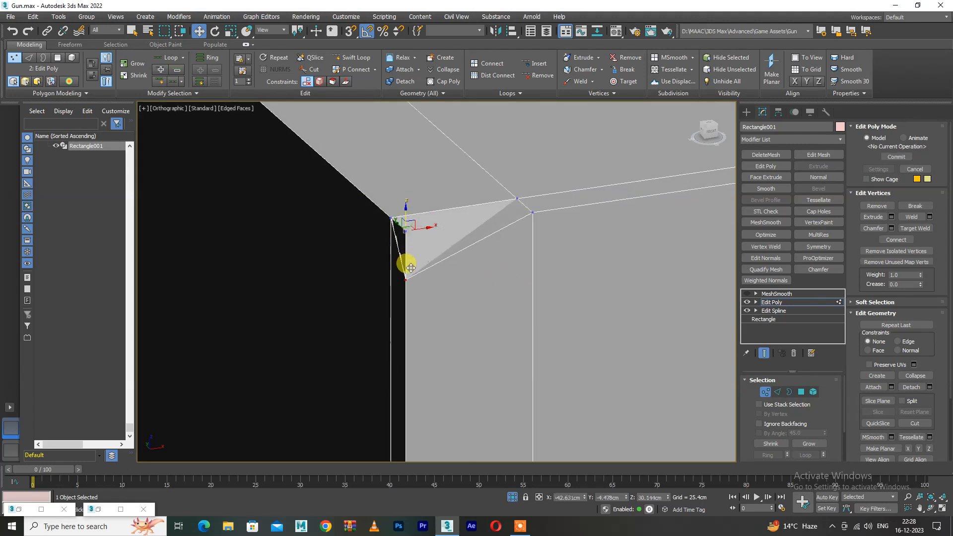
{"action": "middle_click_drag", "start_coordinate": [411, 272], "coordinate": [425, 258], "text": "alt"}
{"action": "key", "text": "BackSpace"}
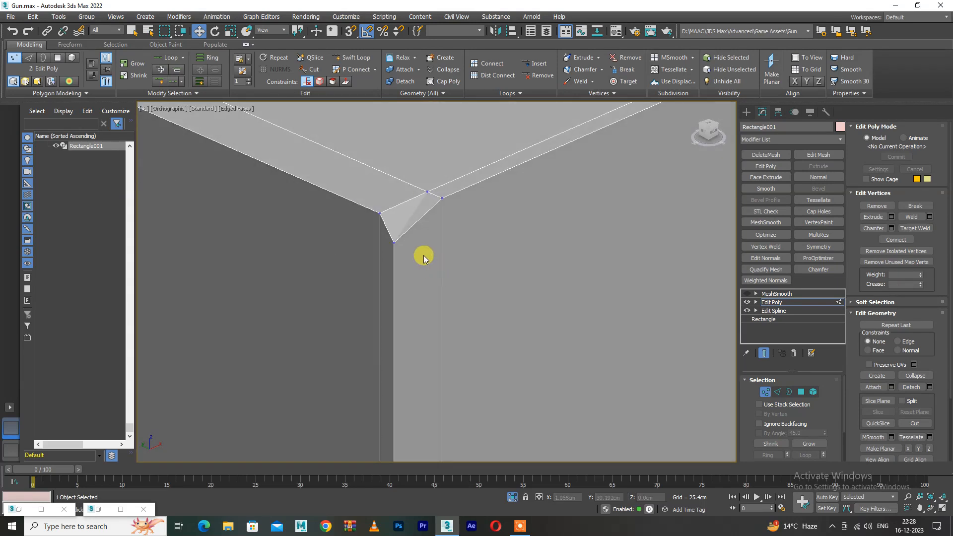
Move the remaining lowered vertex back up so it closes the end block's inner top corner
{"action": "middle_click_drag", "start_coordinate": [348, 248], "coordinate": [418, 134], "text": "alt"}
{"action": "middle_click_drag", "start_coordinate": [402, 234], "coordinate": [951, 206], "text": "alt"}
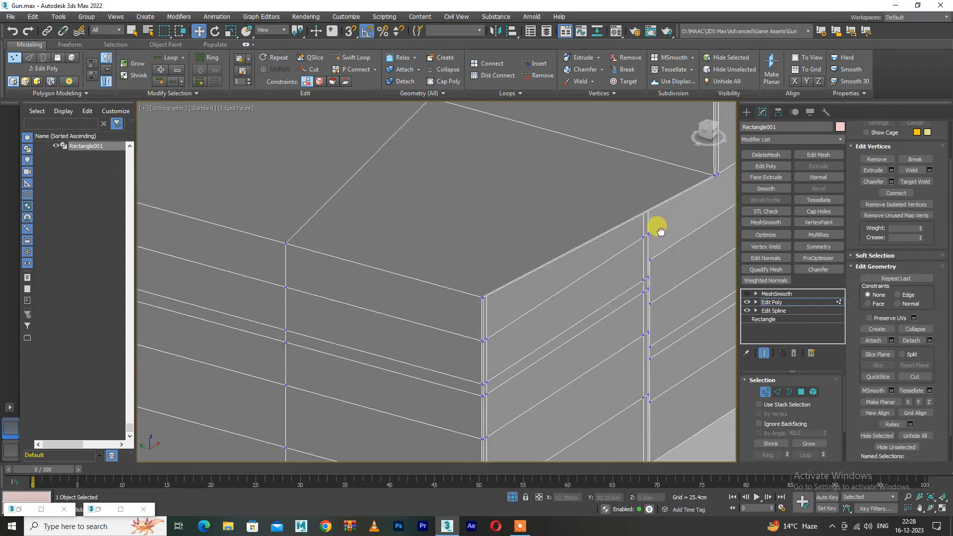
{"action": "scroll", "coordinate": [546, 308], "scroll_direction": "down", "scroll_amount": 5}
{"action": "scroll", "coordinate": [536, 240], "scroll_direction": "up", "scroll_amount": 5}
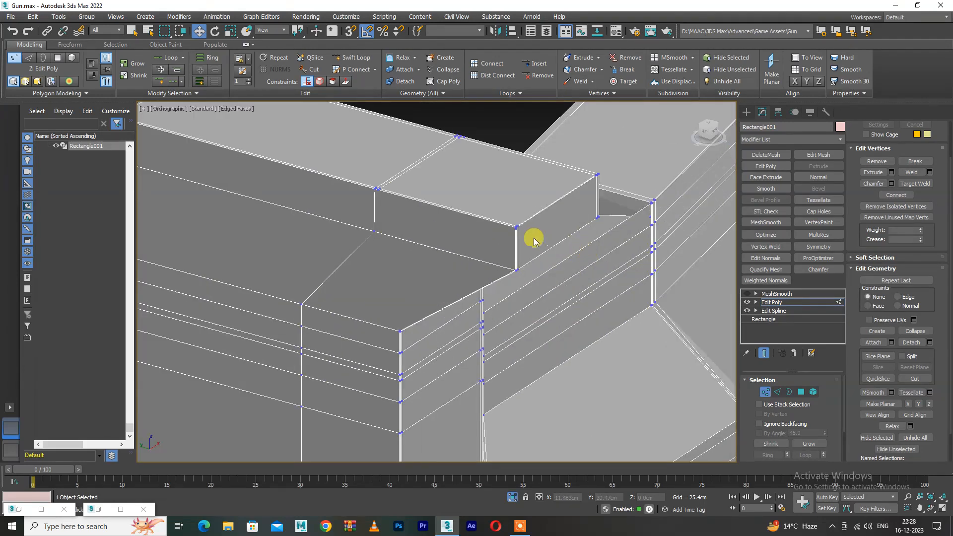
{"action": "scroll", "coordinate": [484, 295], "scroll_direction": "up", "scroll_amount": 4}
{"action": "scroll", "coordinate": [494, 290], "scroll_direction": "down", "scroll_amount": 4}
{"action": "scroll", "coordinate": [551, 397], "scroll_direction": "up", "scroll_amount": 5}
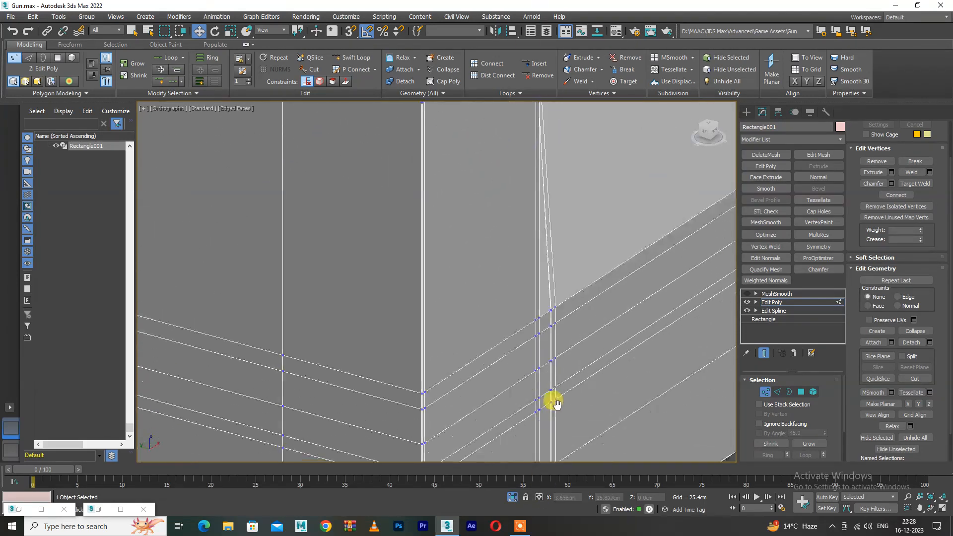
{"action": "scroll", "coordinate": [496, 355], "scroll_direction": "down", "scroll_amount": 4}
{"action": "scroll", "coordinate": [464, 255], "scroll_direction": "up", "scroll_amount": 6}
{"action": "left_click", "coordinate": [511, 258]}
{"action": "left_click_drag", "start_coordinate": [512, 268], "coordinate": [510, 261]}
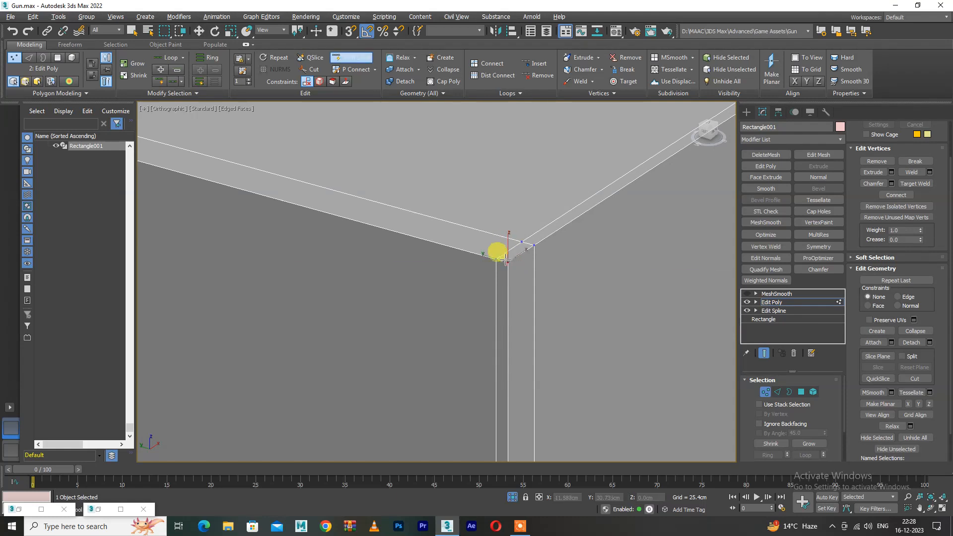
Try shifting the vertex at the end block's inner top corner to check how its edges connect
{"action": "middle_click_drag", "start_coordinate": [492, 259], "coordinate": [682, 230], "text": "alt"}
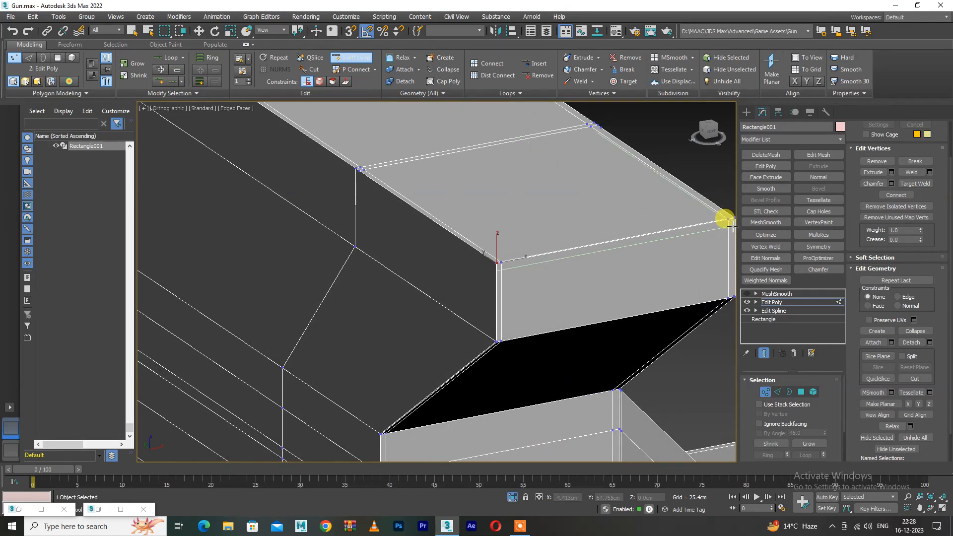
{"action": "scroll", "coordinate": [544, 253], "scroll_direction": "up", "scroll_amount": 4}
{"action": "key", "text": "w"}
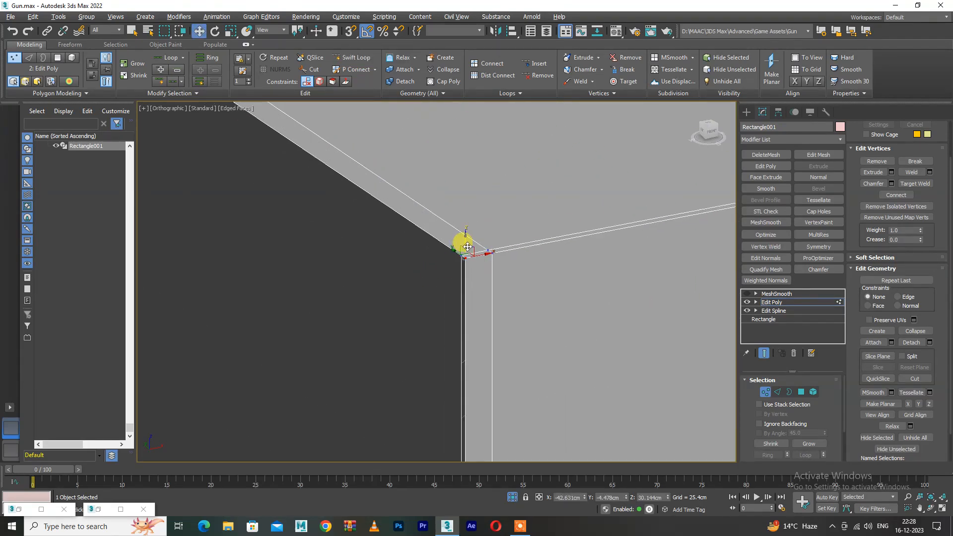
{"action": "mouse_move", "coordinate": [467, 286]}
{"action": "middle_mouse_down", "text": "alt"}
{"action": "mouse_move", "coordinate": [453, 240]}
{"action": "mouse_move", "coordinate": [455, 279]}
{"action": "middle_mouse_up", "text": "alt"}
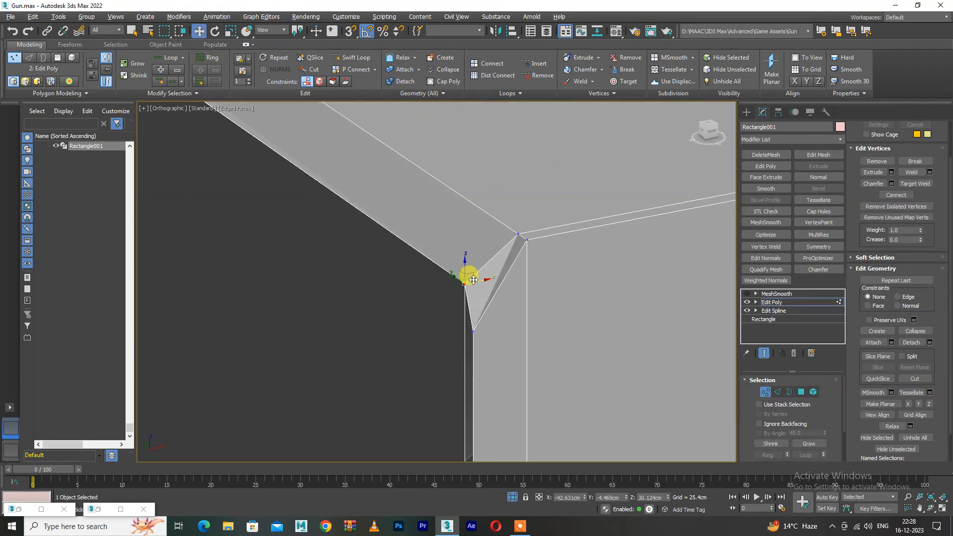
{"action": "left_click_drag", "start_coordinate": [474, 280], "coordinate": [533, 238]}
{"action": "middle_click_drag", "start_coordinate": [442, 245], "coordinate": [521, 323], "text": "alt"}
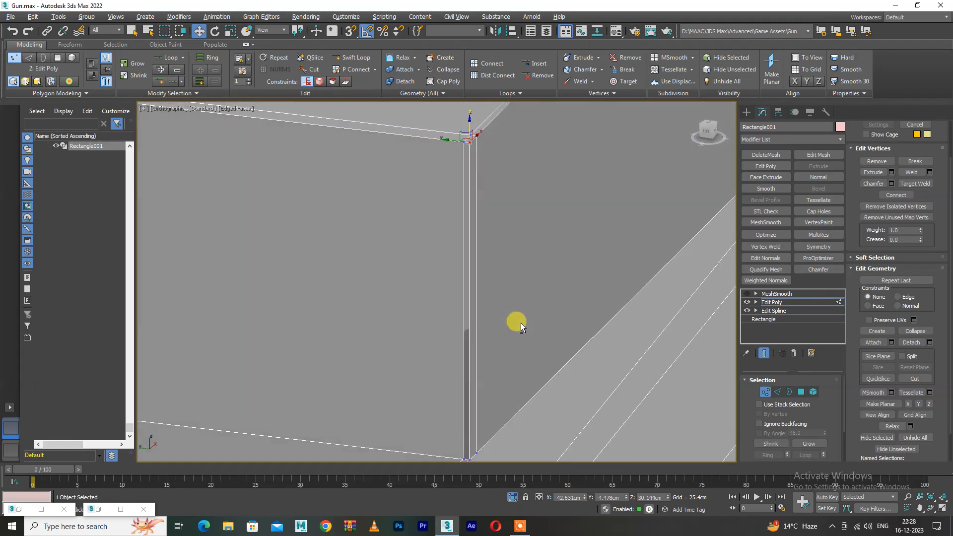
Add a Swift Loop edge loop just below the end block's top edge, close to the inner corner
{"action": "key", "text": "2"}
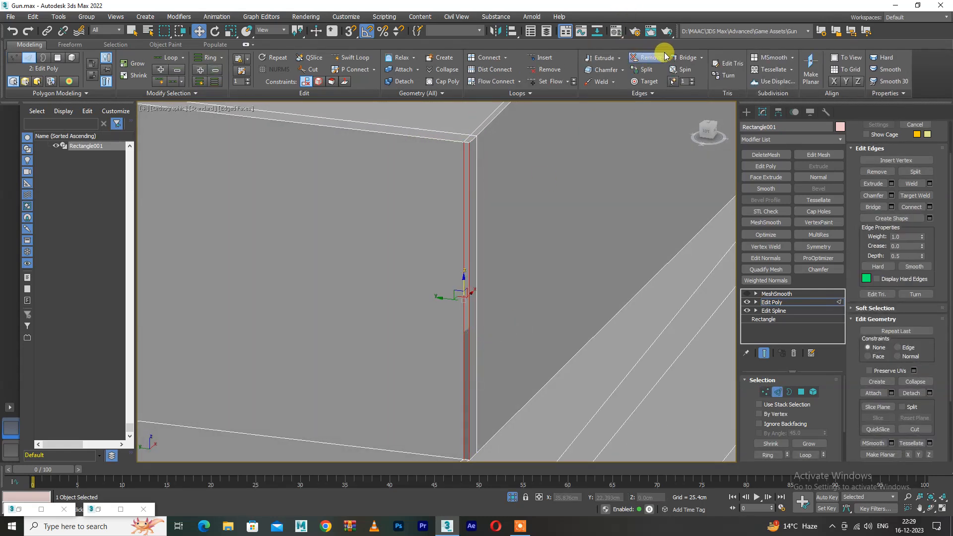
{"action": "key", "text": "1"}
{"action": "middle_click_drag", "start_coordinate": [601, 130], "coordinate": [530, 255], "text": "alt"}
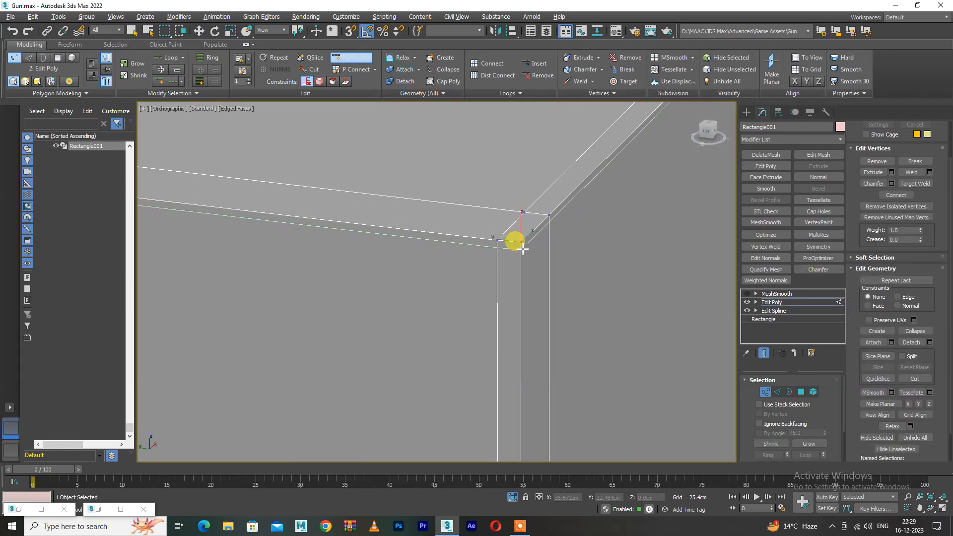
{"action": "left_click", "coordinate": [521, 245]}
{"action": "key", "text": "w"}
{"action": "scroll", "coordinate": [496, 244], "scroll_direction": "down", "scroll_amount": 5}
{"action": "key", "text": "1"}
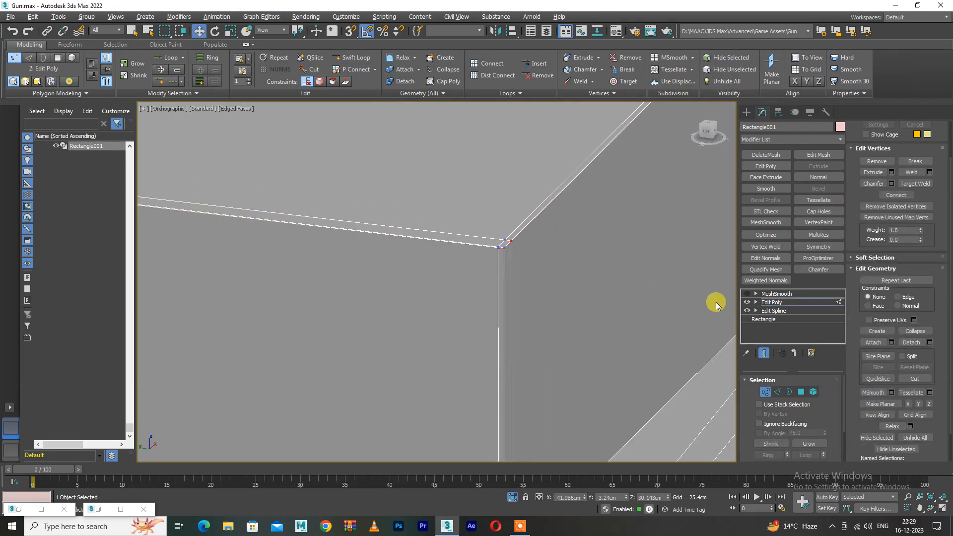
{"action": "key", "text": "1"}
Preview the end block with MeshSmooth on, and switch the smoothing off again
{"action": "left_click", "coordinate": [748, 295]}
{"action": "scroll", "coordinate": [459, 230], "scroll_direction": "down", "scroll_amount": 3}
{"action": "scroll", "coordinate": [488, 241], "scroll_direction": "down", "scroll_amount": 3}
{"action": "mouse_move", "coordinate": [488, 240]}
{"action": "middle_mouse_down", "text": "alt"}
{"action": "mouse_move", "coordinate": [454, 241]}
{"action": "mouse_move", "coordinate": [494, 249]}
{"action": "middle_mouse_up", "text": "alt"}
{"action": "left_click", "coordinate": [747, 293]}
Add another Swift Loop edge loop just above the end block's lower overhang edge
{"action": "scroll", "coordinate": [640, 268], "scroll_direction": "up", "scroll_amount": 3}
{"action": "middle_click_drag", "start_coordinate": [632, 266], "coordinate": [579, 393], "text": "alt"}
{"action": "scroll", "coordinate": [339, 260], "scroll_direction": "up", "scroll_amount": 3}
{"action": "scroll", "coordinate": [339, 260], "scroll_direction": "up", "scroll_amount": 3}
{"action": "key", "text": "shift+alt+w"}
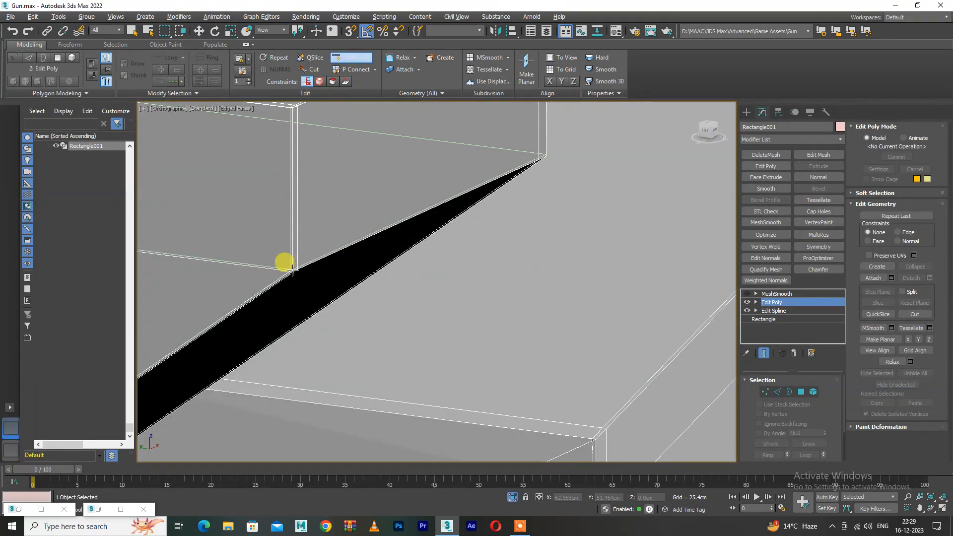
{"action": "left_click", "coordinate": [293, 272]}
{"action": "key", "text": "w"}
{"action": "key", "text": "1"}
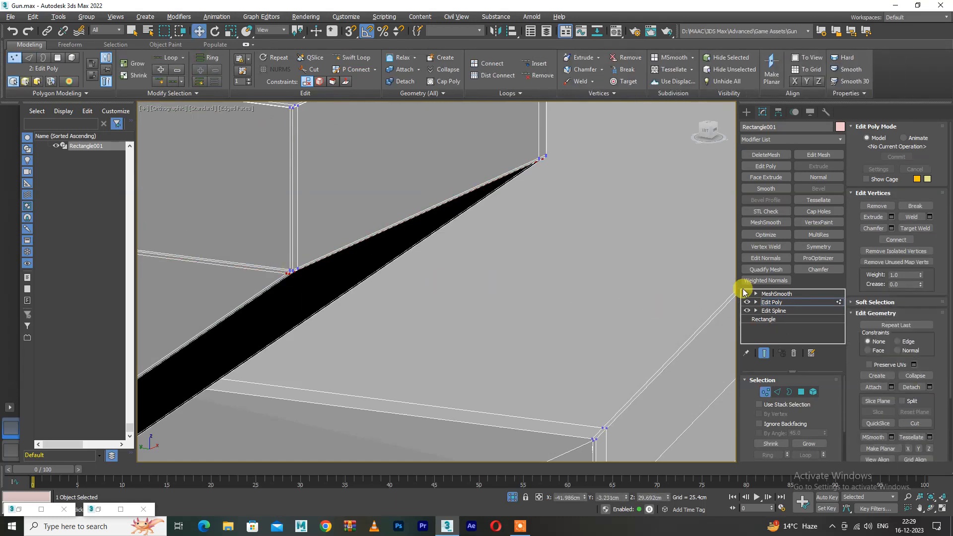
Turn on MeshSmooth and examine the smoothed end block and its notch in plain shading
{"action": "left_click", "coordinate": [747, 294]}
{"action": "scroll", "coordinate": [466, 253], "scroll_direction": "down", "scroll_amount": 5}
{"action": "scroll", "coordinate": [464, 248], "scroll_direction": "down", "scroll_amount": 5}
{"action": "key", "text": "1"}
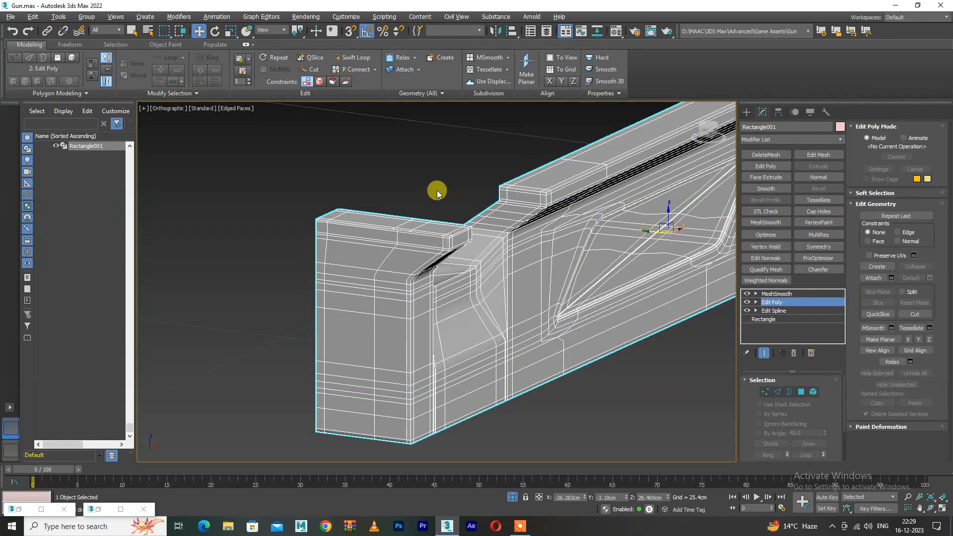
{"action": "key", "text": "F4"}
{"action": "scroll", "coordinate": [445, 198], "scroll_direction": "down", "scroll_amount": 2}
{"action": "middle_click_drag", "start_coordinate": [447, 206], "coordinate": [315, 207]}
{"action": "scroll", "coordinate": [318, 228], "scroll_direction": "up", "scroll_amount": 6}
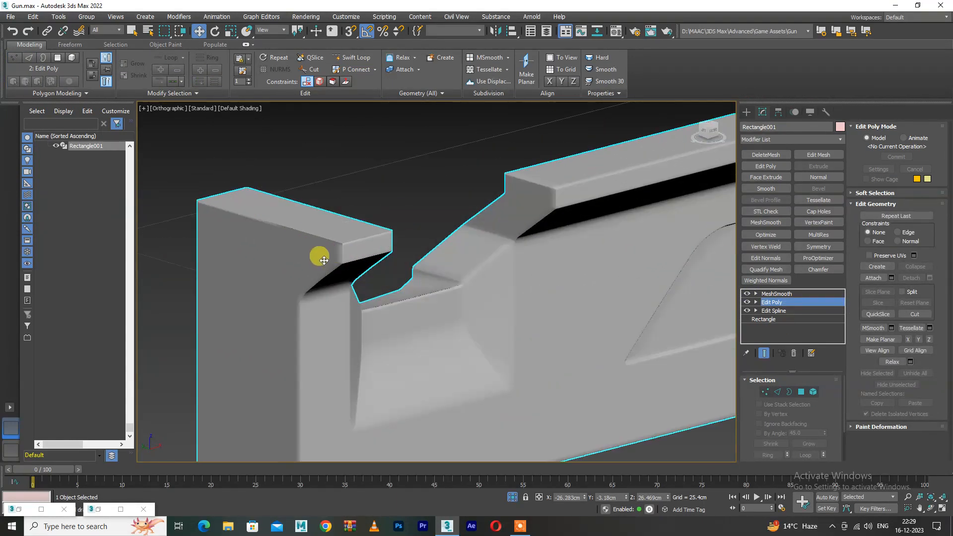
Turn off MeshSmooth, show edged faces again and return to the Edit Poly modifier for edge editing
{"action": "left_click", "coordinate": [747, 293]}
{"action": "key", "text": "F4"}
{"action": "scroll", "coordinate": [350, 239], "scroll_direction": "up", "scroll_amount": 6}
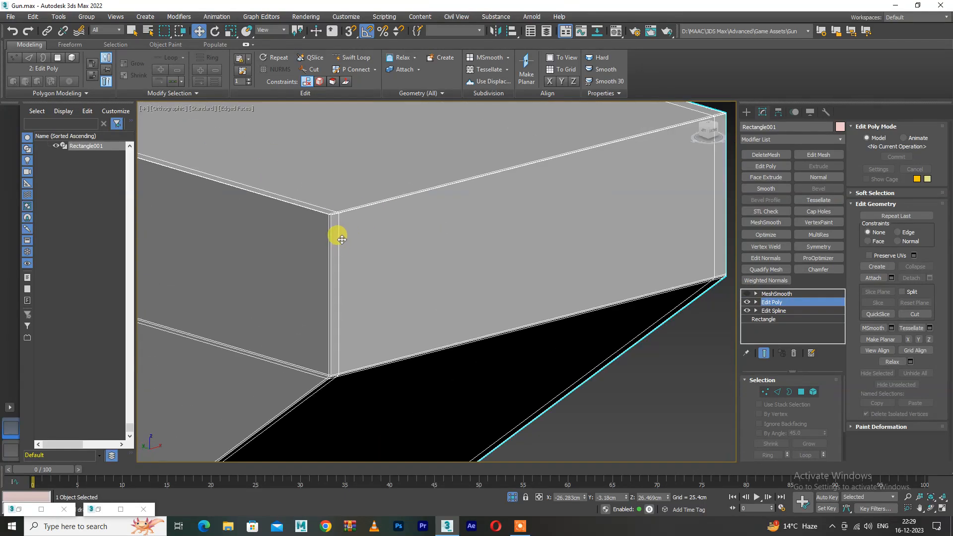
{"action": "scroll", "coordinate": [336, 225], "scroll_direction": "down", "scroll_amount": 3}
{"action": "key", "text": "Page_Up"}
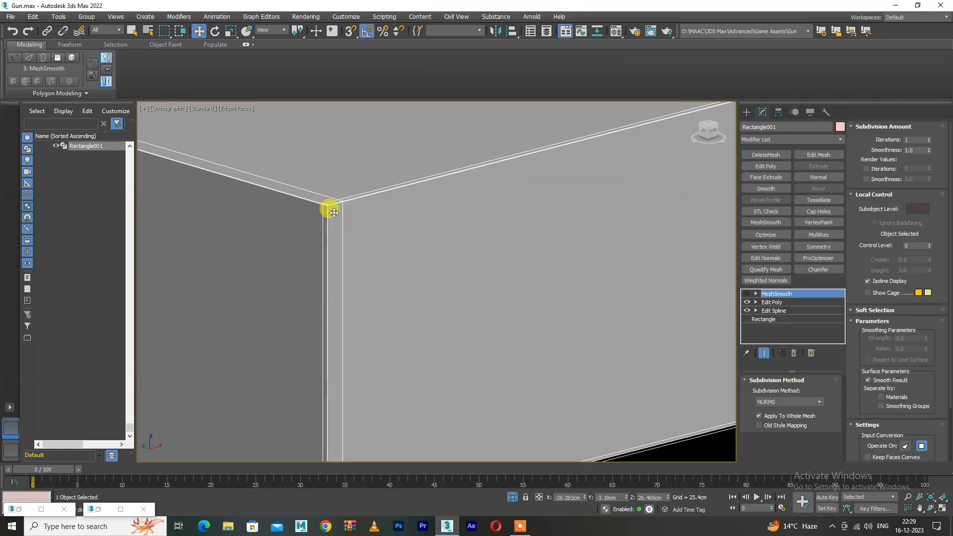
{"action": "scroll", "coordinate": [335, 222], "scroll_direction": "down", "scroll_amount": 2}
{"action": "scroll", "coordinate": [335, 222], "scroll_direction": "up", "scroll_amount": 3}
{"action": "key", "text": "2"}
{"action": "key", "text": "2"}
{"action": "key", "text": "2"}
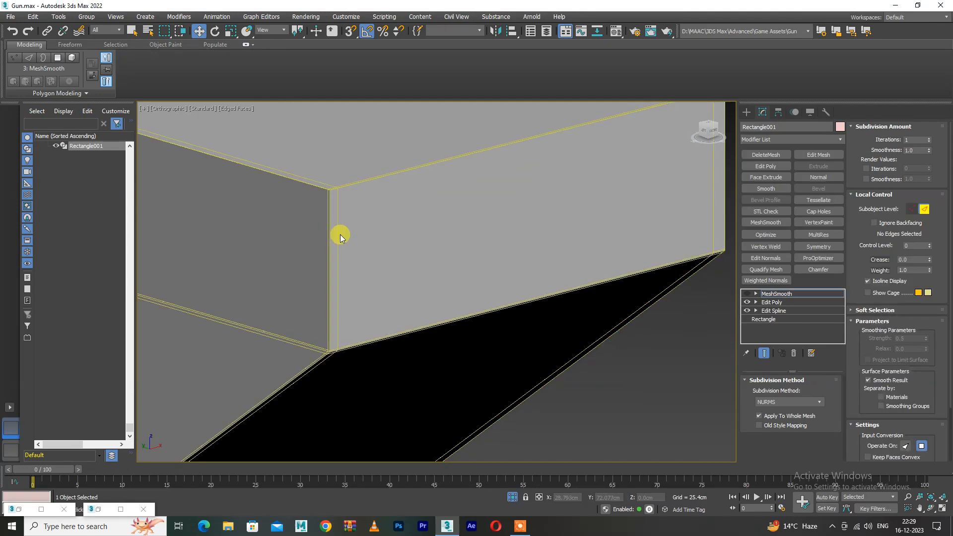
{"action": "left_click", "coordinate": [754, 300]}
Select the vertical supporting edge loop beside the end block's inner corner and shift it closer to the corner
{"action": "scroll", "coordinate": [337, 242], "scroll_direction": "down", "scroll_amount": 5}
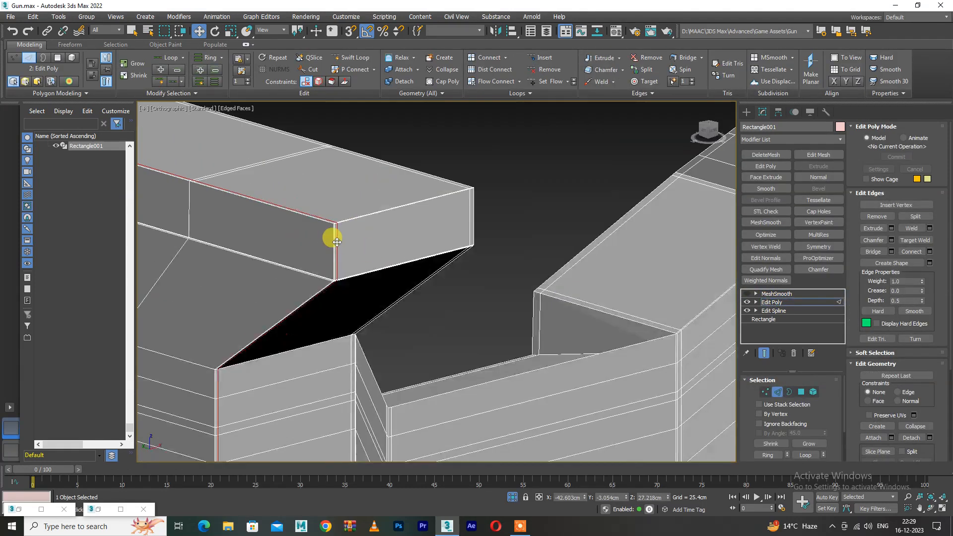
{"action": "scroll", "coordinate": [341, 396], "scroll_direction": "up", "scroll_amount": 6}
{"action": "scroll", "coordinate": [397, 350], "scroll_direction": "up", "scroll_amount": 3}
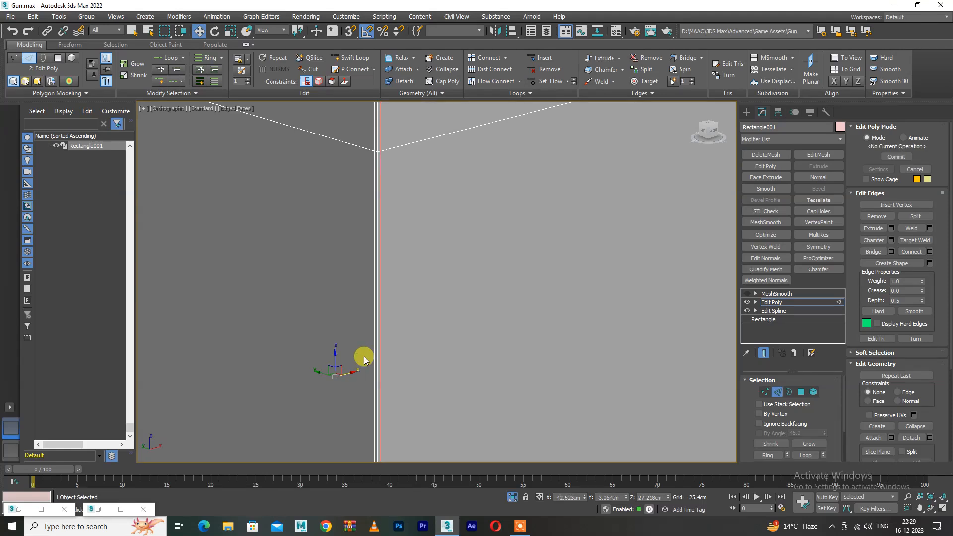
{"action": "scroll", "coordinate": [455, 301], "scroll_direction": "down", "scroll_amount": 8}
Turn on MeshSmooth and inspect the long raised top section's smoothed end corner in plain shading
{"action": "key", "text": "1"}
{"action": "key", "text": "1"}
{"action": "left_click", "coordinate": [747, 294]}
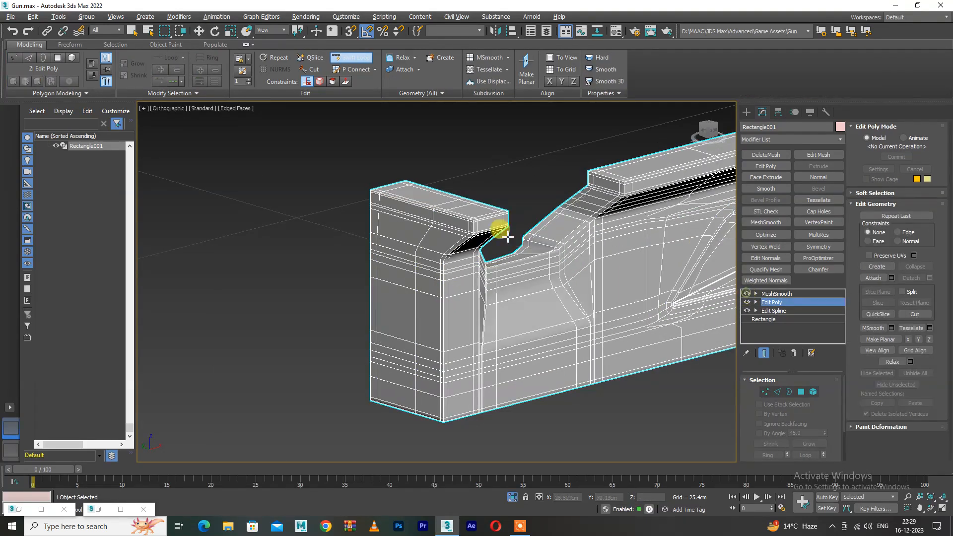
{"action": "scroll", "coordinate": [526, 242], "scroll_direction": "up", "scroll_amount": 8}
{"action": "key", "text": "1"}
{"action": "key", "text": "F4"}
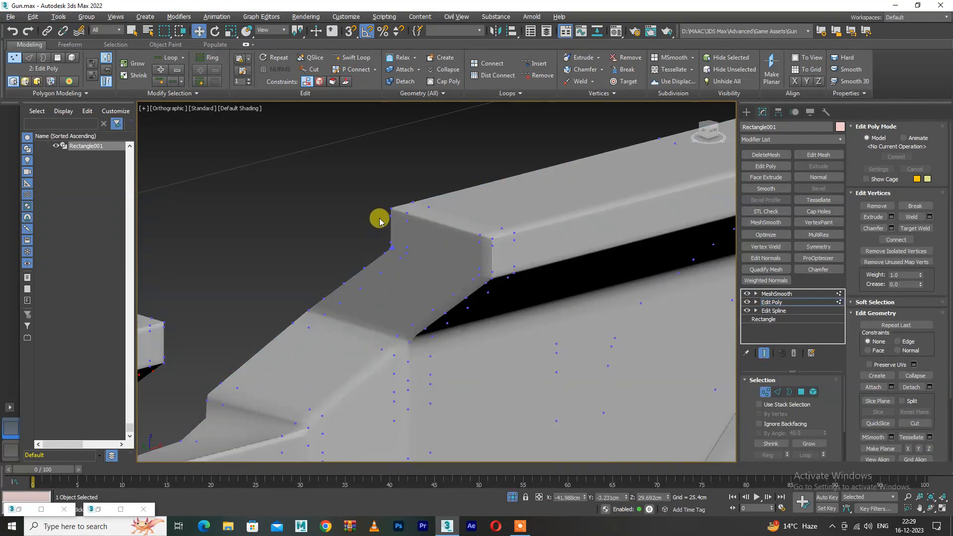
Examine the smoothed corners of the end block, notch and raised top section in plain shading and from the opposite side
{"action": "scroll", "coordinate": [380, 219], "scroll_direction": "down", "scroll_amount": 6}
{"action": "key", "text": "1"}
{"action": "left_click", "coordinate": [344, 217]}
{"action": "scroll", "coordinate": [350, 219], "scroll_direction": "up", "scroll_amount": 3}
{"action": "scroll", "coordinate": [459, 219], "scroll_direction": "up", "scroll_amount": 2}
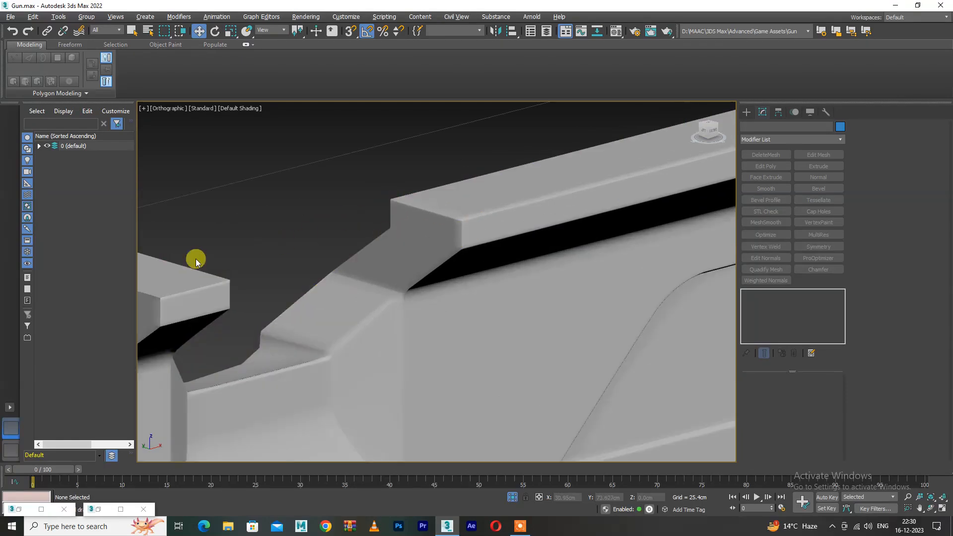
{"action": "scroll", "coordinate": [434, 219], "scroll_direction": "down", "scroll_amount": 2}
{"action": "left_click", "coordinate": [385, 283]}
{"action": "scroll", "coordinate": [395, 280], "scroll_direction": "up", "scroll_amount": 2}
{"action": "scroll", "coordinate": [359, 306], "scroll_direction": "down", "scroll_amount": 2}
{"action": "scroll", "coordinate": [359, 306], "scroll_direction": "down", "scroll_amount": 4}
{"action": "middle_click_drag", "start_coordinate": [404, 299], "coordinate": [494, 319], "text": "alt"}
{"action": "scroll", "coordinate": [555, 348], "scroll_direction": "up", "scroll_amount": 5}
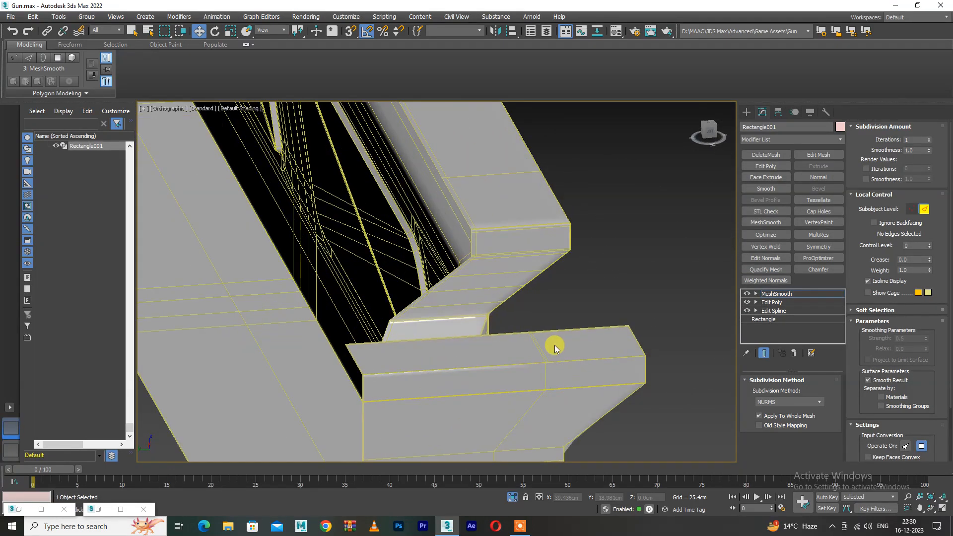
Examine the whole MeshSmooth body piece from several angles in plain shading
{"action": "scroll", "coordinate": [536, 346], "scroll_direction": "down", "scroll_amount": 6}
{"action": "key", "text": "2"}
{"action": "key", "text": "F4"}
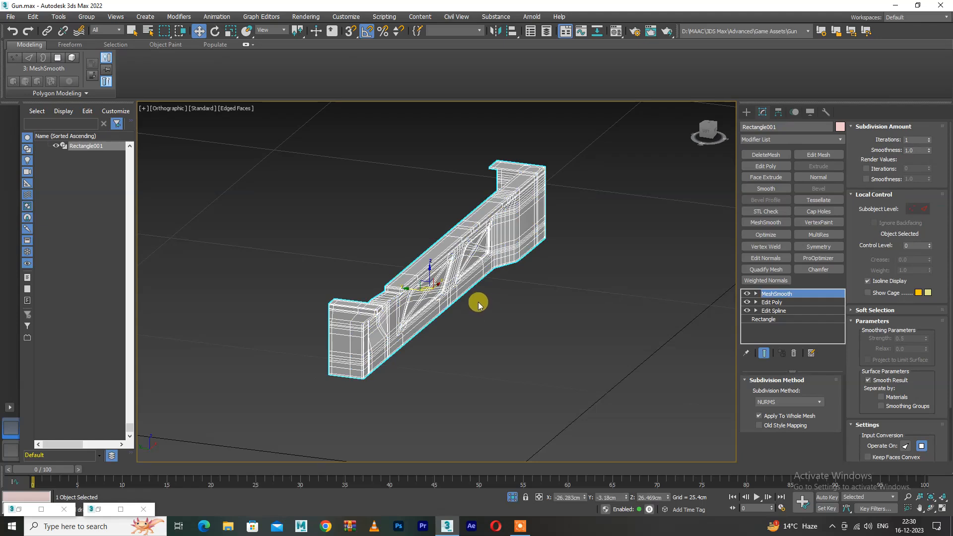
{"action": "key", "text": "F4"}
{"action": "middle_click_drag", "start_coordinate": [478, 302], "coordinate": [422, 305], "text": "alt"}
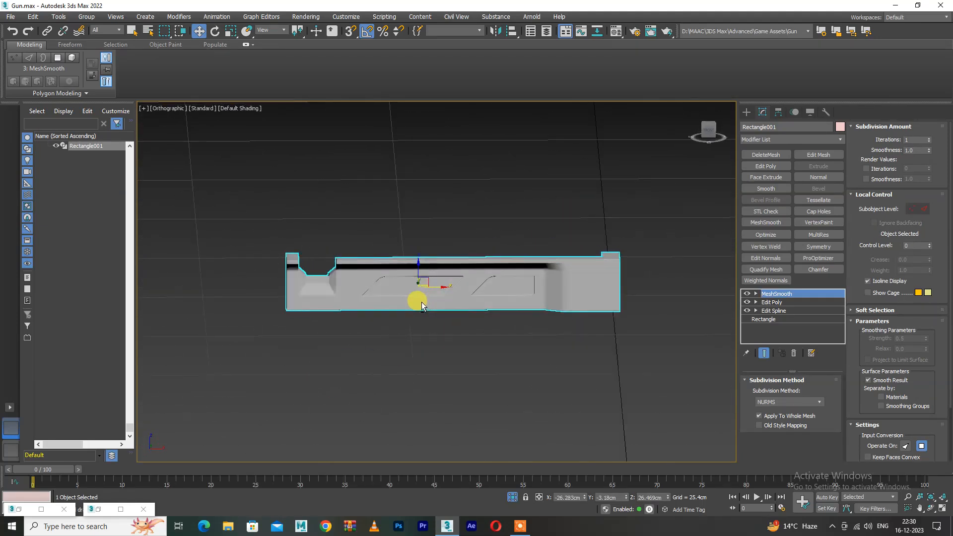
{"action": "middle_click_drag", "start_coordinate": [606, 299], "coordinate": [569, 264], "text": "alt"}
Compare the body's front end and side profile with the reference image rebel-thorp-psr-2.jpg
{"action": "left_click", "coordinate": [39, 511]}
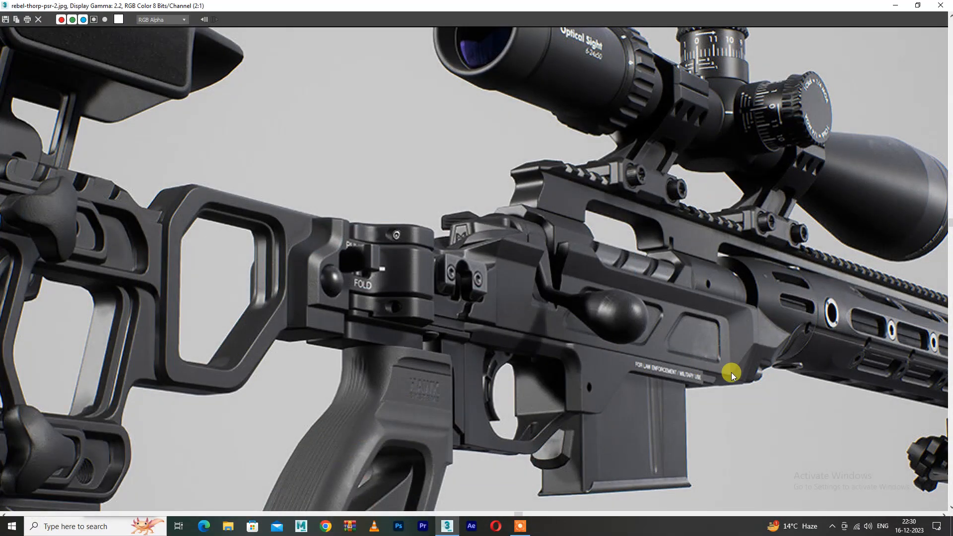
{"action": "left_click", "coordinate": [896, 11]}
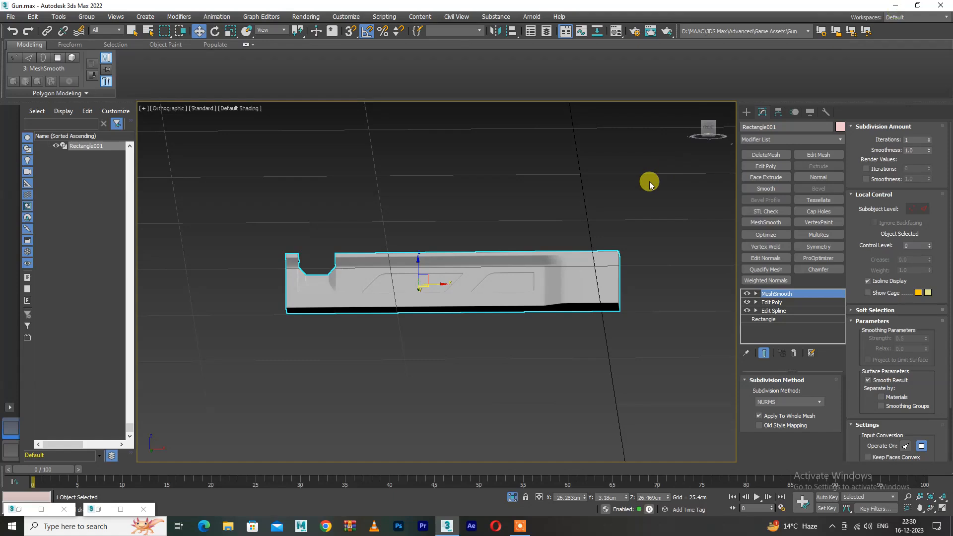
{"action": "left_click", "coordinate": [48, 510]}
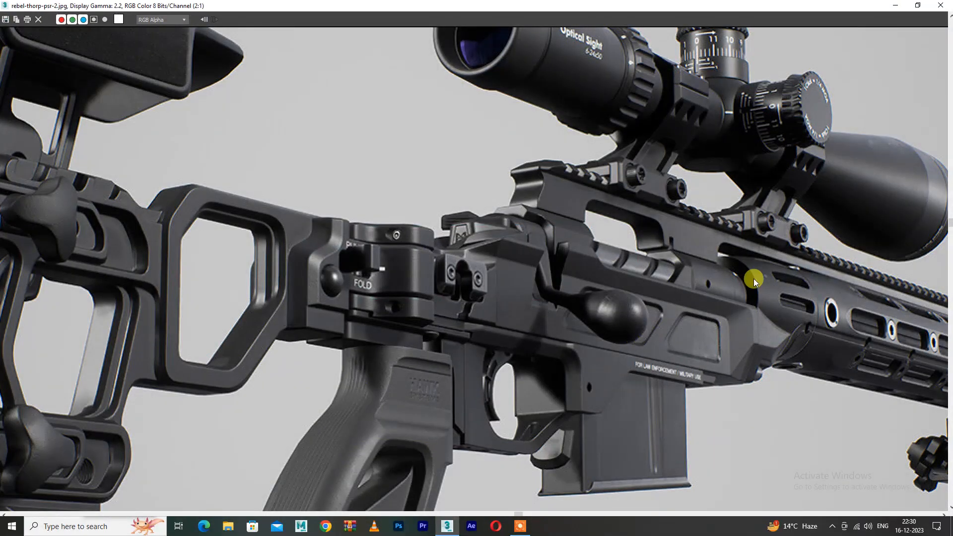
{"action": "left_click", "coordinate": [896, 7]}
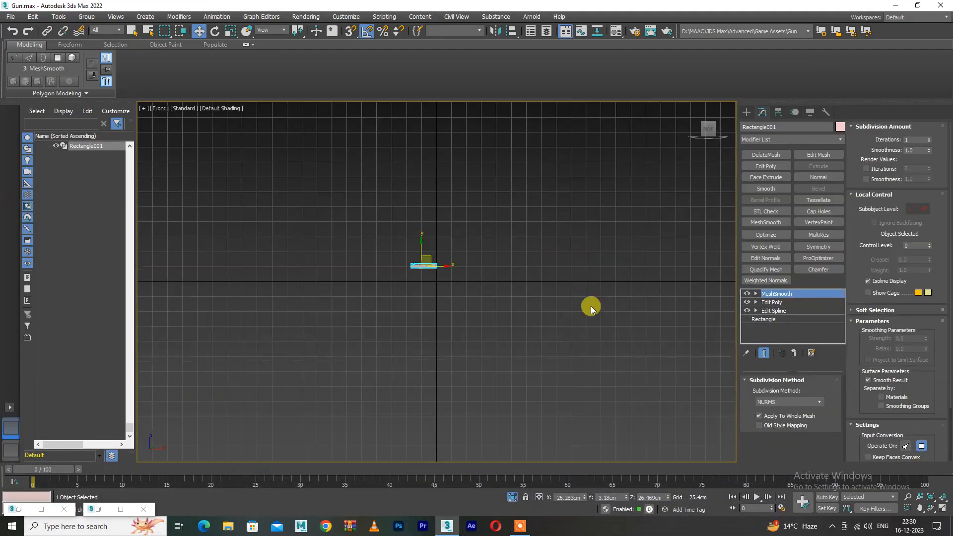
Exit isolation, make the body piece see-through over the front-view reference, and turn off MeshSmooth to return to Edit Poly
{"action": "left_click", "coordinate": [513, 497]}
{"action": "scroll", "coordinate": [373, 255], "scroll_direction": "up", "scroll_amount": 8}
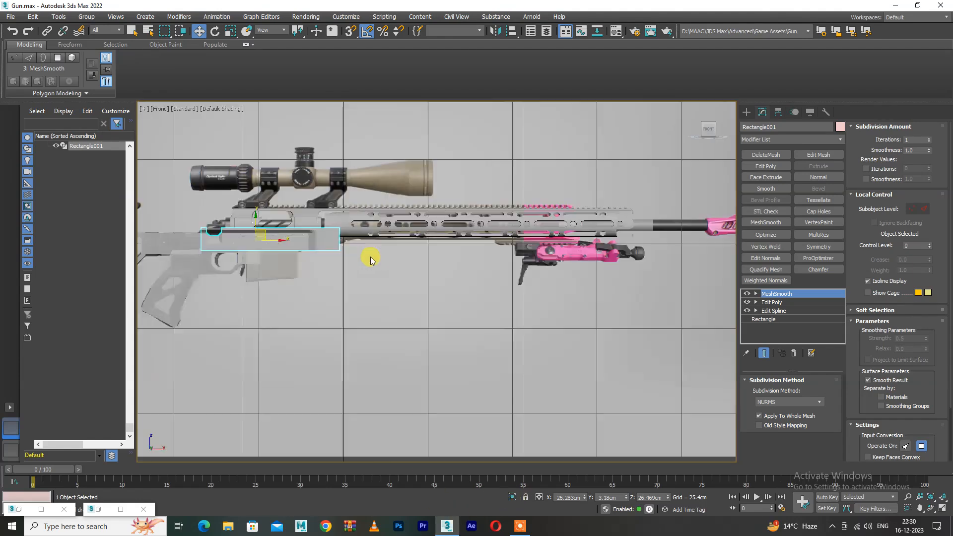
{"action": "key", "text": "alt+x"}
{"action": "left_click", "coordinate": [747, 293]}
{"action": "left_click", "coordinate": [772, 302]}
Select all vertices at the body's handguard end and shift them back along X to shorten the piece to the handguard's start
{"action": "key", "text": "1"}
{"action": "scroll", "coordinate": [354, 291], "scroll_direction": "up", "scroll_amount": 5}
{"action": "left_click_drag", "start_coordinate": [630, 200], "coordinate": [452, 401]}
{"action": "left_click_drag", "start_coordinate": [532, 265], "coordinate": [439, 262]}
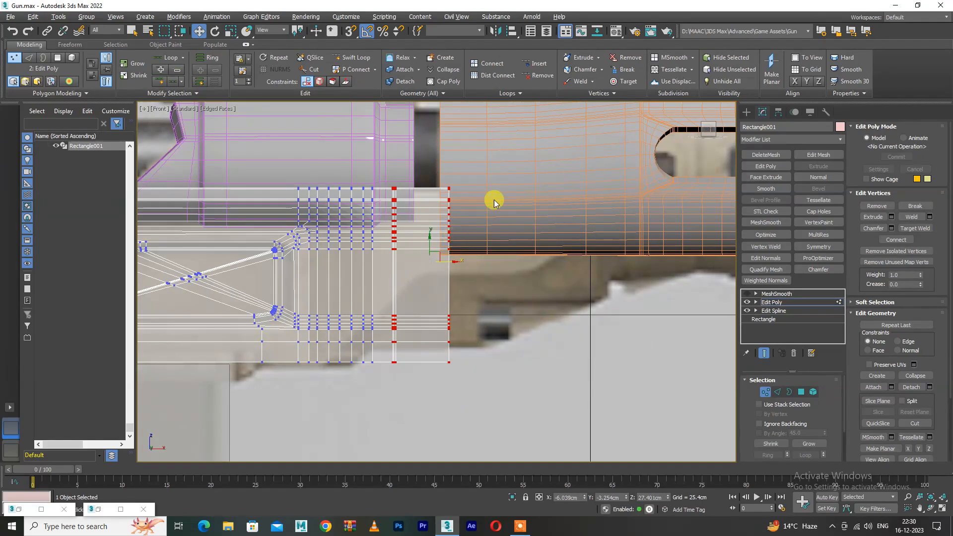
Slide the selected end vertices slightly further back with the edge constraint, checking the surrounding loops in perspective
{"action": "key", "text": "p"}
{"action": "middle_click_drag", "start_coordinate": [362, 236], "coordinate": [405, 278], "text": "alt"}
{"action": "scroll", "coordinate": [350, 243], "scroll_direction": "up", "scroll_amount": 4}
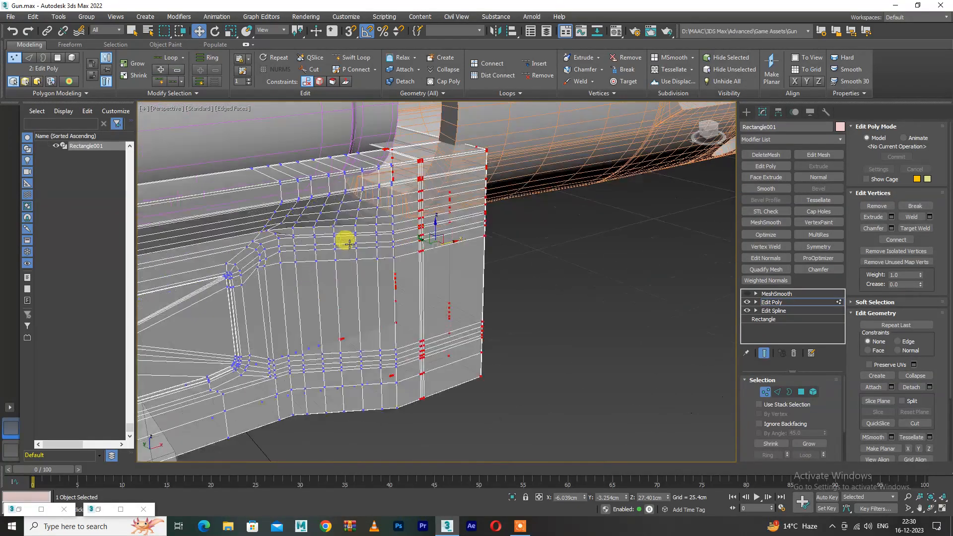
{"action": "key", "text": "2"}
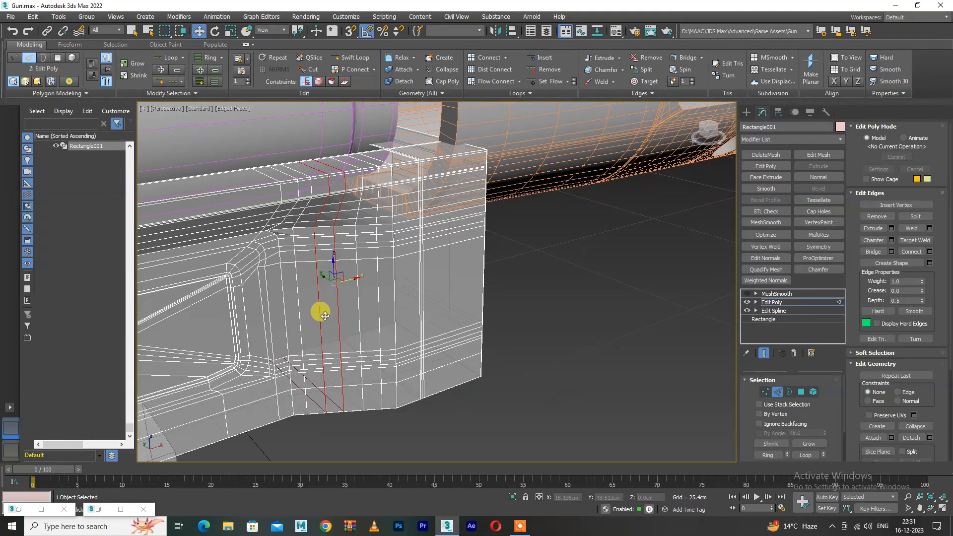
{"action": "key", "text": "1"}
{"action": "scroll", "coordinate": [370, 254], "scroll_direction": "down", "scroll_amount": 1}
{"action": "middle_click_drag", "start_coordinate": [370, 253], "coordinate": [375, 278], "text": "alt"}
{"action": "left_click_drag", "start_coordinate": [417, 242], "coordinate": [410, 241]}
{"action": "left_click_drag", "start_coordinate": [408, 345], "coordinate": [412, 334]}
{"action": "left_click_drag", "start_coordinate": [438, 247], "coordinate": [431, 249]}
{"action": "middle_click_drag", "start_coordinate": [431, 249], "coordinate": [390, 278], "text": "alt"}
{"action": "scroll", "coordinate": [390, 278], "scroll_direction": "up", "scroll_amount": 4}
{"action": "scroll", "coordinate": [393, 197], "scroll_direction": "down", "scroll_amount": 3}
{"action": "middle_click_drag", "start_coordinate": [394, 202], "coordinate": [433, 189], "text": "alt"}
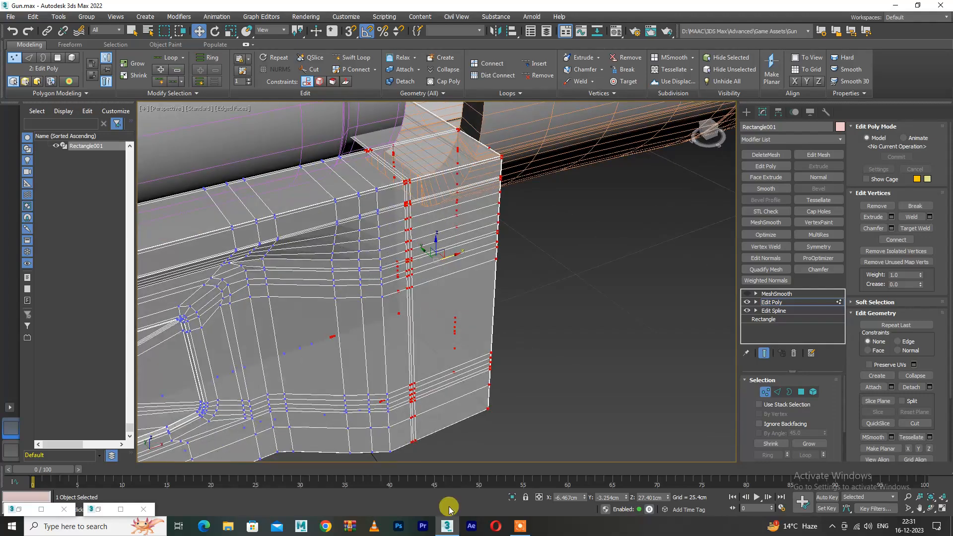
Bring up the reference image rebel-thorp-psr-2.jpg again to study the body's front end, then return to the model
{"action": "left_click", "coordinate": [443, 525]}
{"action": "left_click", "coordinate": [443, 525]}
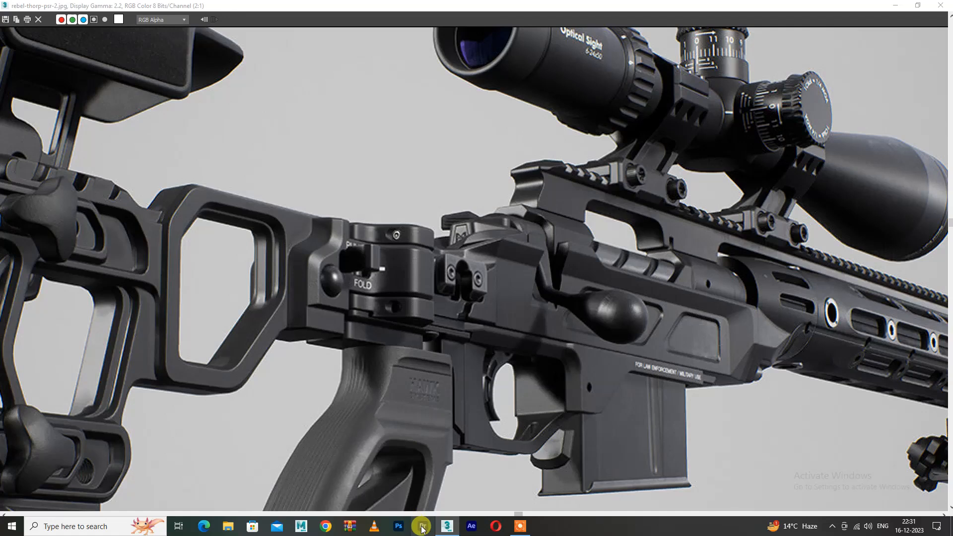
{"action": "left_click", "coordinate": [448, 526]}
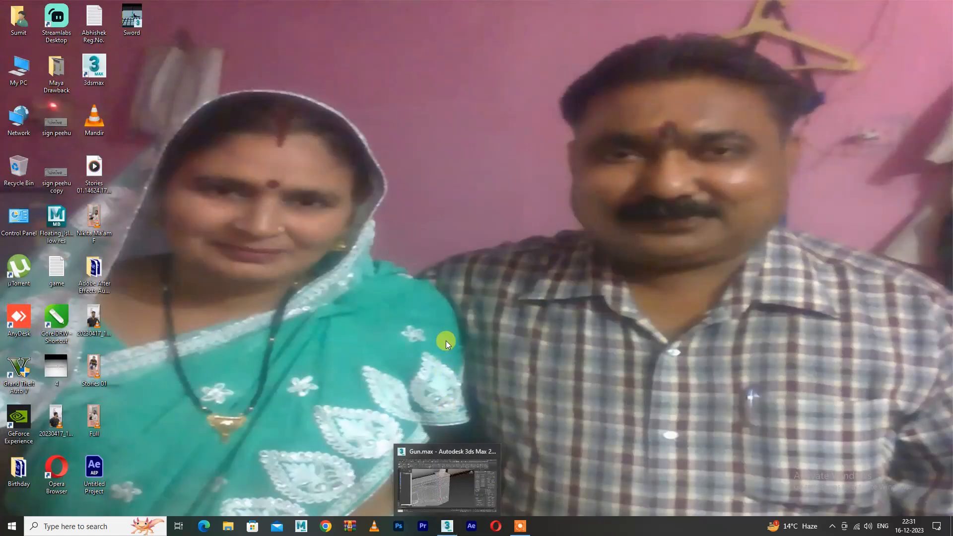
{"action": "left_click", "coordinate": [449, 527]}
{"action": "left_click", "coordinate": [663, 133]}
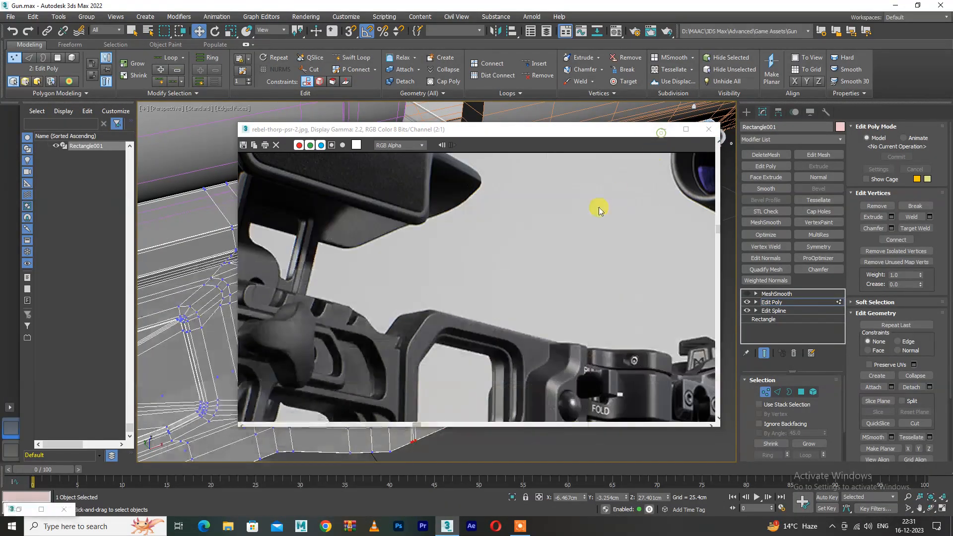
{"action": "left_click", "coordinate": [686, 129]}
{"action": "left_click", "coordinate": [887, 7]}
Select the lower vertices on the end block's outer vertical corner and push them inward along Y to taper the front
{"action": "middle_click_drag", "start_coordinate": [362, 300], "coordinate": [450, 392], "text": "alt"}
{"action": "key", "text": "1"}
{"action": "left_click_drag", "start_coordinate": [466, 343], "coordinate": [451, 345]}
{"action": "middle_click_drag", "start_coordinate": [451, 345], "coordinate": [457, 384], "text": "alt"}
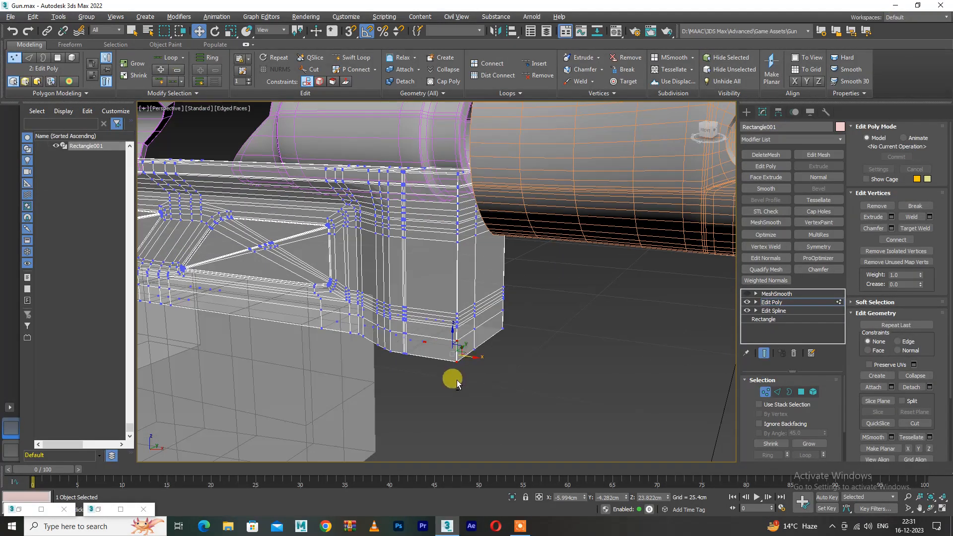
{"action": "left_click_drag", "start_coordinate": [468, 310], "coordinate": [445, 297]}
{"action": "middle_click_drag", "start_coordinate": [446, 297], "coordinate": [445, 334], "text": "alt"}
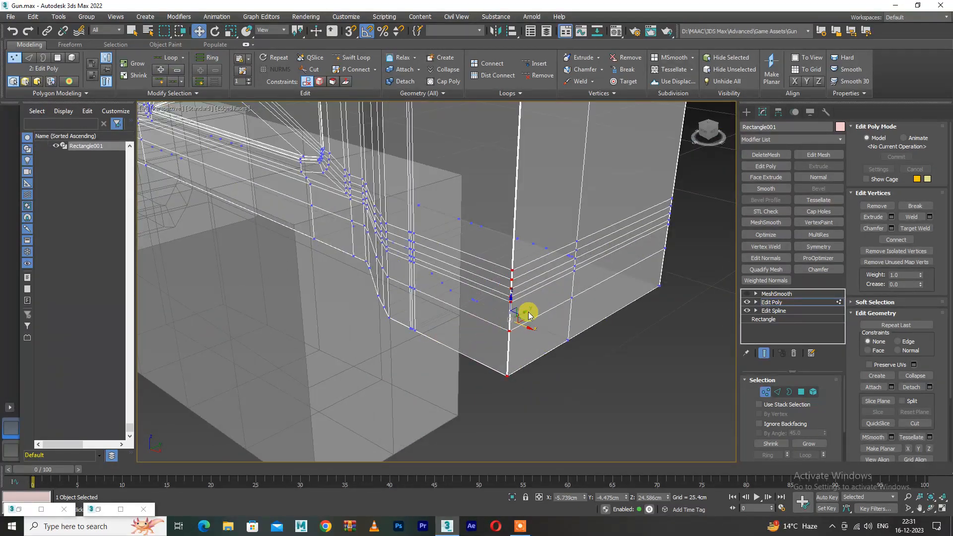
{"action": "middle_click_drag", "start_coordinate": [524, 314], "coordinate": [558, 342], "text": "alt"}
{"action": "key", "text": "alt+shift+w"}
{"action": "key", "text": "w"}
{"action": "middle_click_drag", "start_coordinate": [517, 320], "coordinate": [510, 338], "text": "alt"}
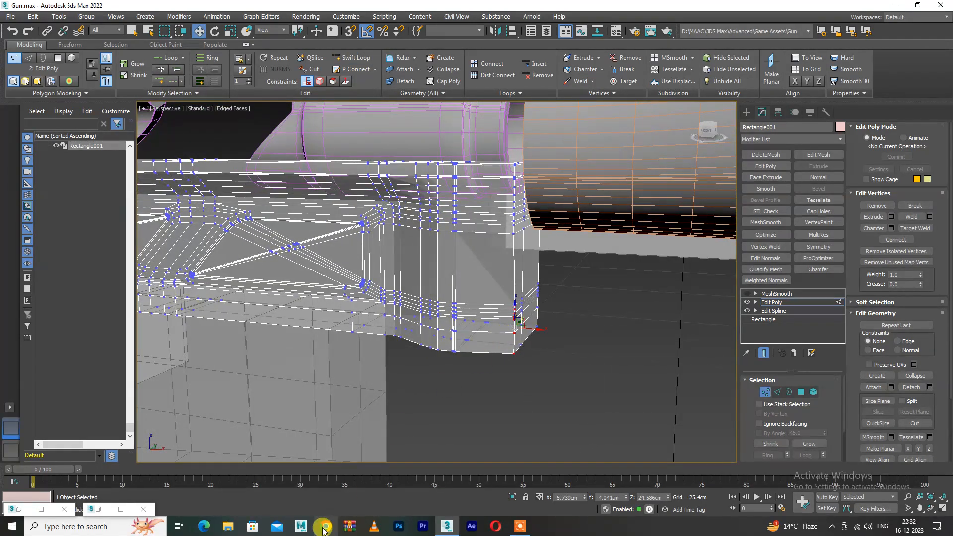
Check the lower front shape of the body in the reference image rebel-thorp-psr-color-used.jpg
{"action": "left_click", "coordinate": [43, 517]}
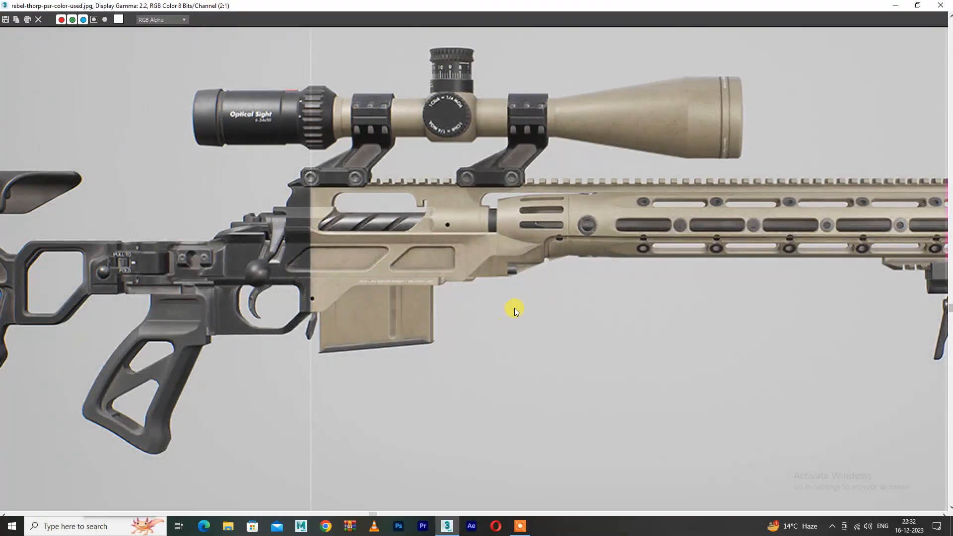
{"action": "left_click", "coordinate": [895, 6]}
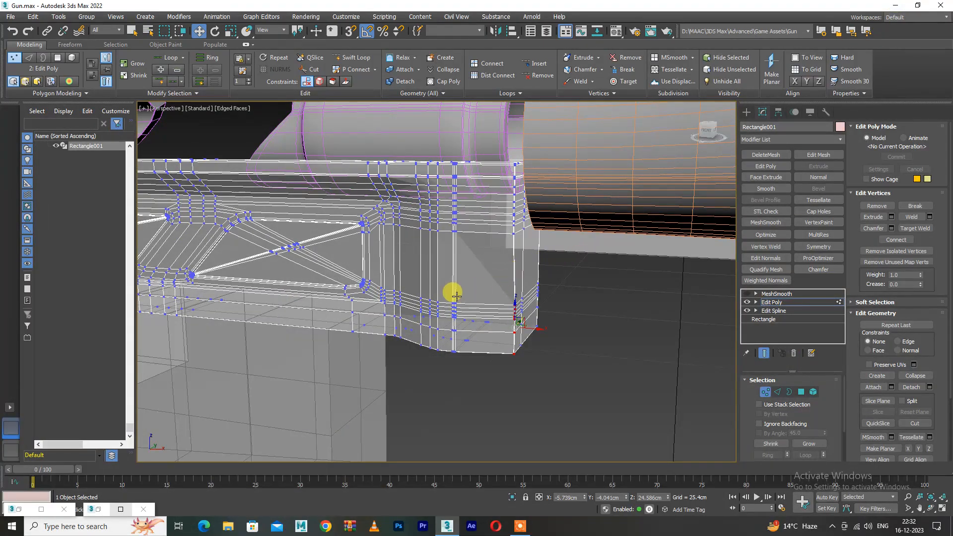
{"action": "scroll", "coordinate": [461, 296], "scroll_direction": "up", "scroll_amount": 2}
{"action": "key", "text": "shift+alt+w"}
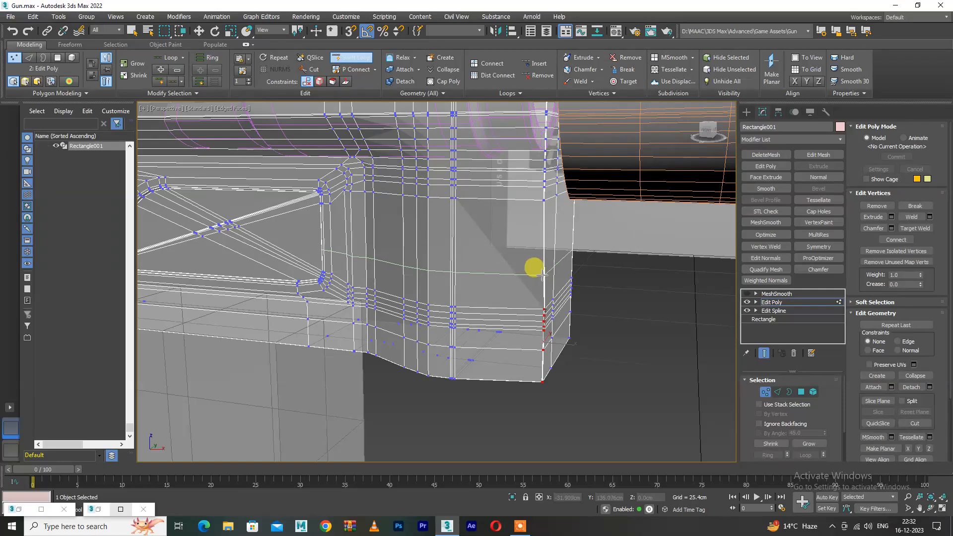
{"action": "scroll", "coordinate": [293, 251], "scroll_direction": "up", "scroll_amount": 3}
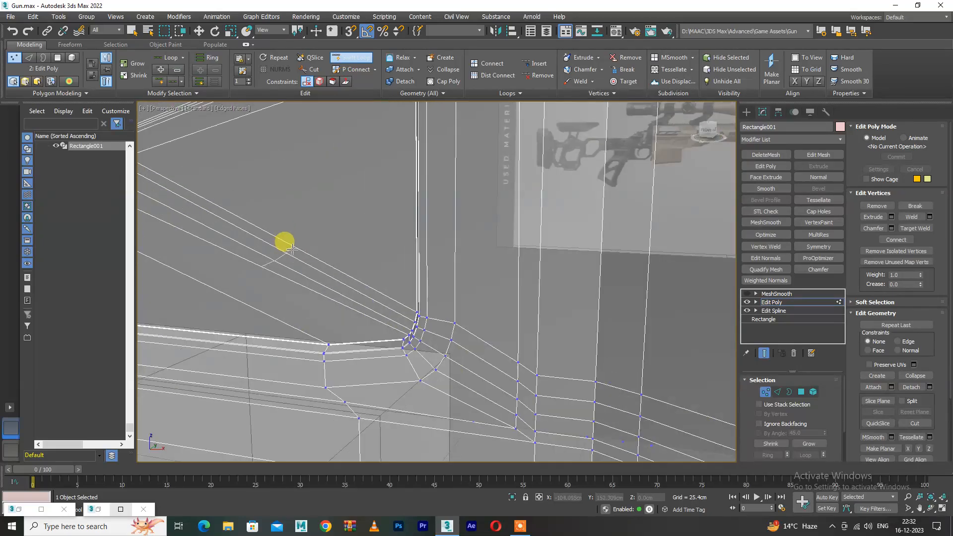
{"action": "scroll", "coordinate": [342, 246], "scroll_direction": "down", "scroll_amount": 2}
{"action": "middle_click_drag", "start_coordinate": [342, 245], "coordinate": [576, 326]}
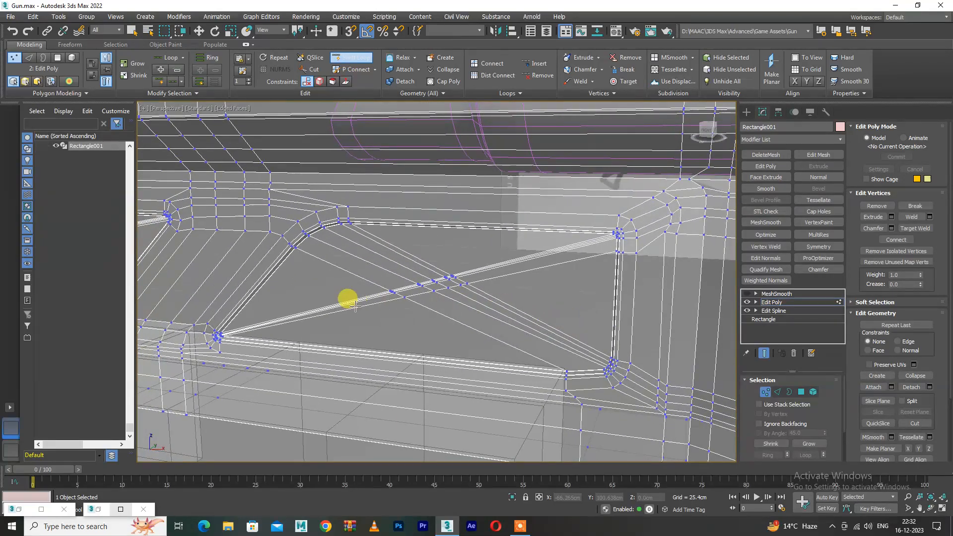
{"action": "scroll", "coordinate": [356, 306], "scroll_direction": "up", "scroll_amount": 3}
{"action": "middle_click_drag", "start_coordinate": [373, 290], "coordinate": [541, 256]}
{"action": "scroll", "coordinate": [315, 298], "scroll_direction": "down", "scroll_amount": 5}
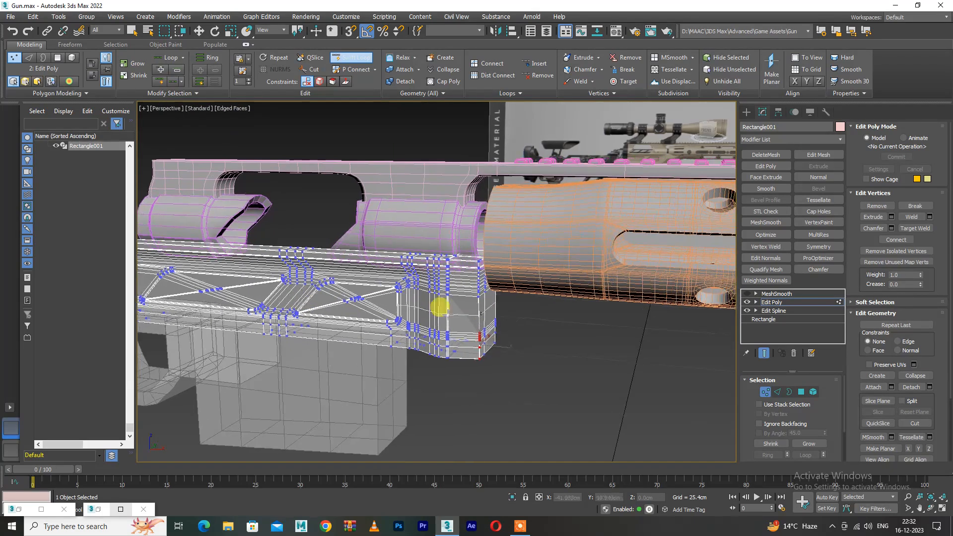
{"action": "scroll", "coordinate": [378, 303], "scroll_direction": "up", "scroll_amount": 2}
{"action": "scroll", "coordinate": [362, 282], "scroll_direction": "up", "scroll_amount": 1}
{"action": "scroll", "coordinate": [348, 288], "scroll_direction": "down", "scroll_amount": 1}
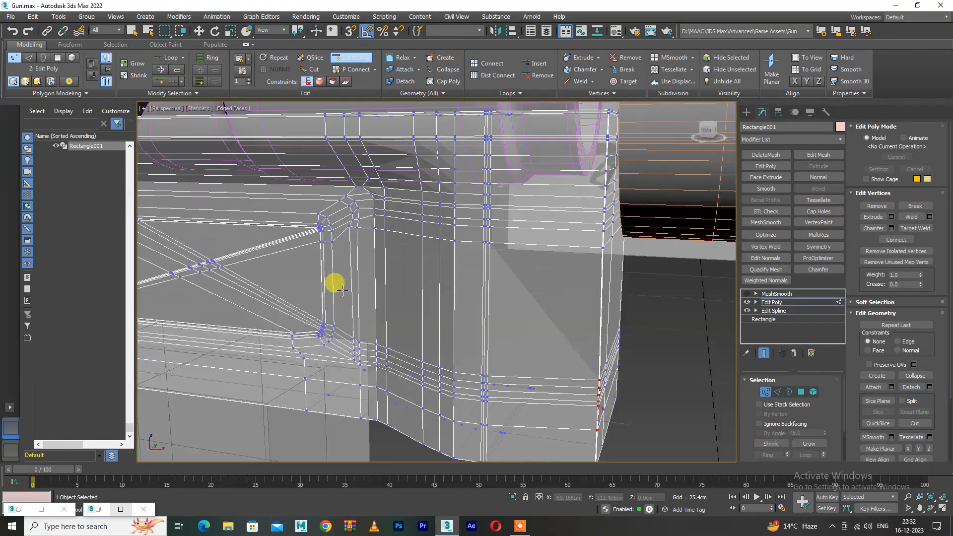
{"action": "right_click", "coordinate": [616, 328]}
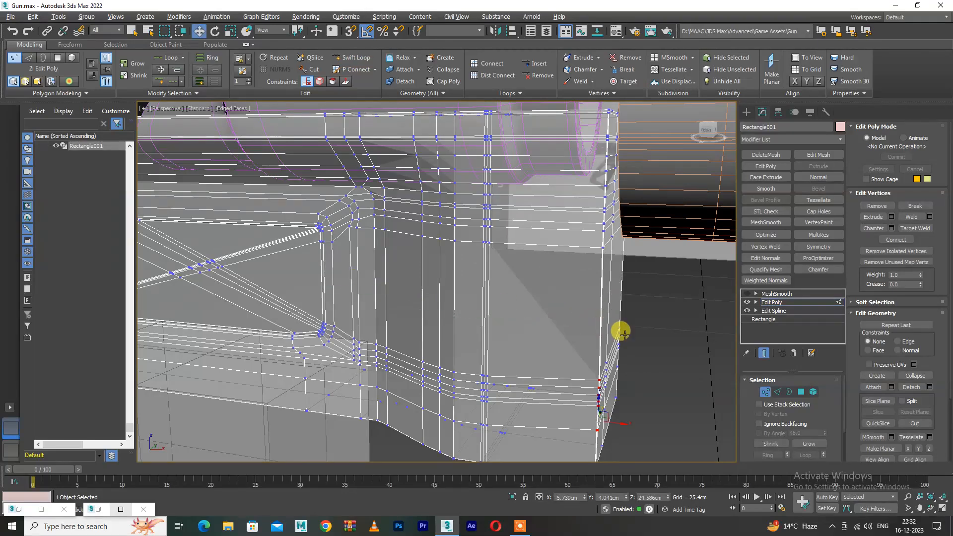
Select the uppermost of the lower horizontal edge loops running along the side and around the end block's front corner
{"action": "key", "text": "2"}
{"action": "double_click", "coordinate": [584, 378]}
{"action": "middle_click_drag", "start_coordinate": [585, 378], "coordinate": [606, 358], "text": "alt"}
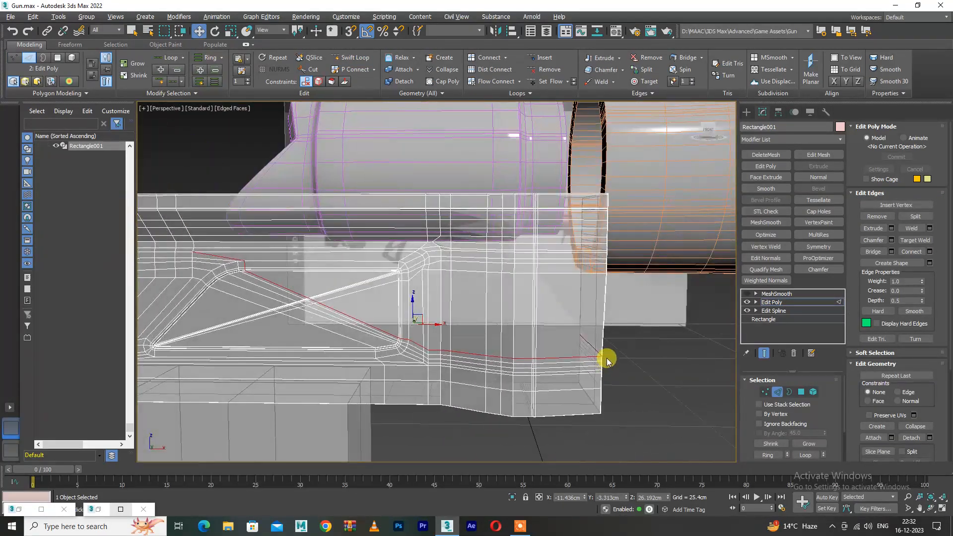
{"action": "scroll", "coordinate": [607, 358], "scroll_direction": "down", "scroll_amount": 4}
{"action": "scroll", "coordinate": [581, 348], "scroll_direction": "up", "scroll_amount": 8}
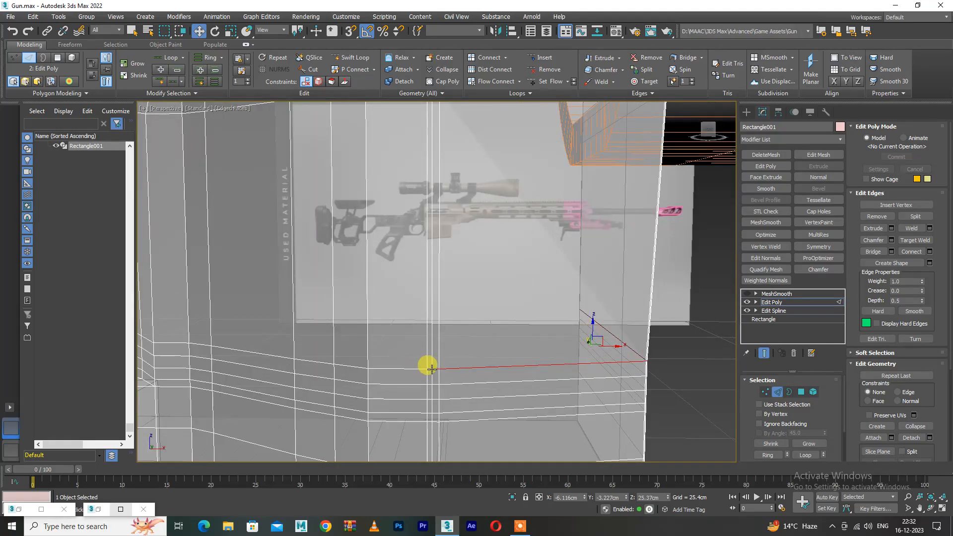
{"action": "left_click", "coordinate": [433, 367]}
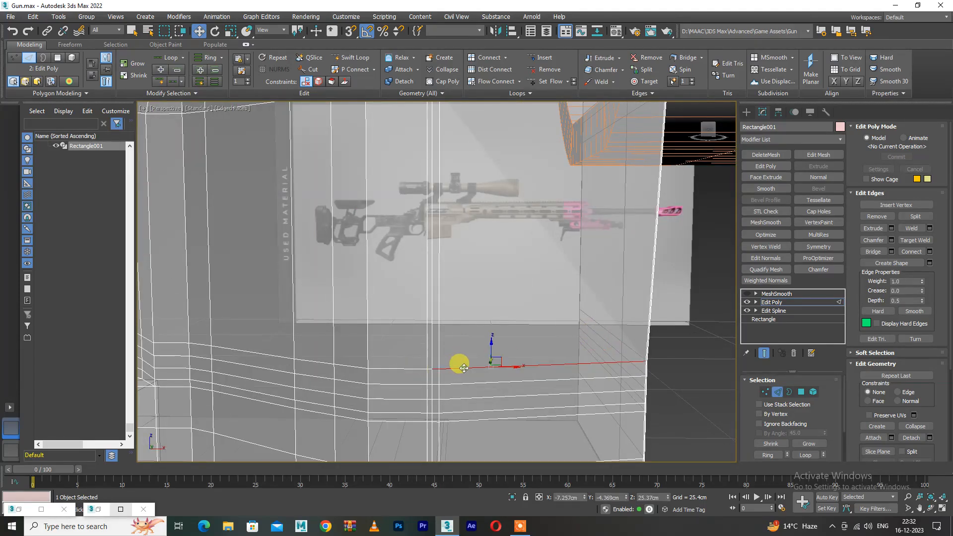
{"action": "mouse_move", "coordinate": [657, 354]}
{"action": "middle_mouse_down", "text": "alt"}
{"action": "mouse_move", "coordinate": [634, 355]}
{"action": "mouse_move", "coordinate": [661, 355]}
{"action": "middle_mouse_up", "text": "alt"}
{"action": "double_click", "coordinate": [683, 345], "text": "ctrl"}
{"action": "double_click", "coordinate": [682, 343], "text": "ctrl"}
{"action": "left_click", "coordinate": [682, 342]}
{"action": "double_click", "coordinate": [670, 359]}
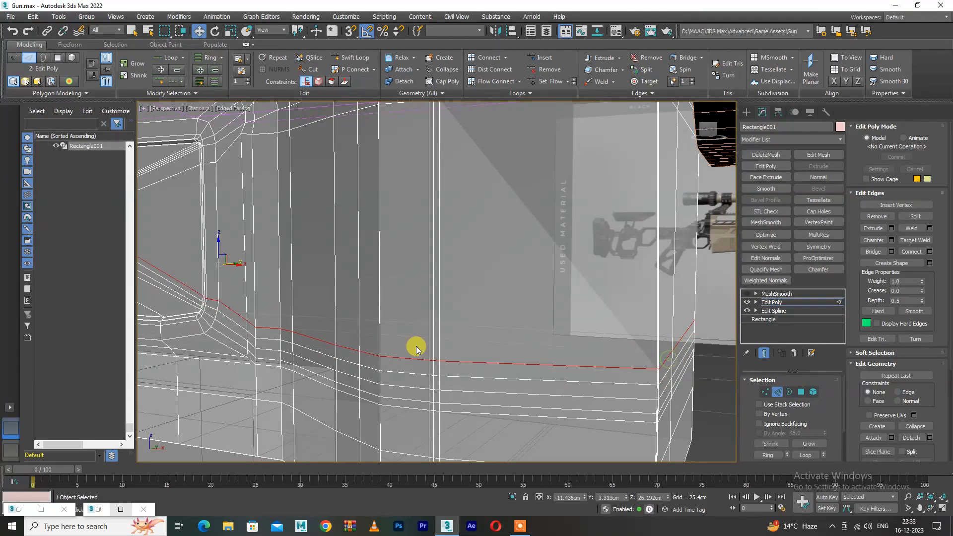
Try to raise only the loop's front section on the end block along Z, and undo the move
{"action": "scroll", "coordinate": [365, 344], "scroll_direction": "down", "scroll_amount": 4}
{"action": "left_click_drag", "start_coordinate": [368, 419], "coordinate": [368, 416]}
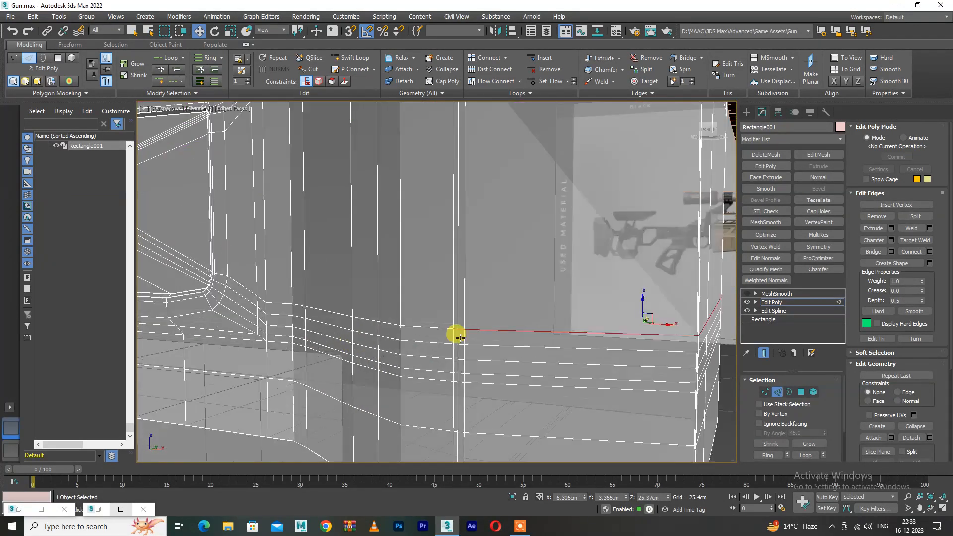
{"action": "left_click_drag", "start_coordinate": [463, 361], "coordinate": [463, 361], "text": "alt"}
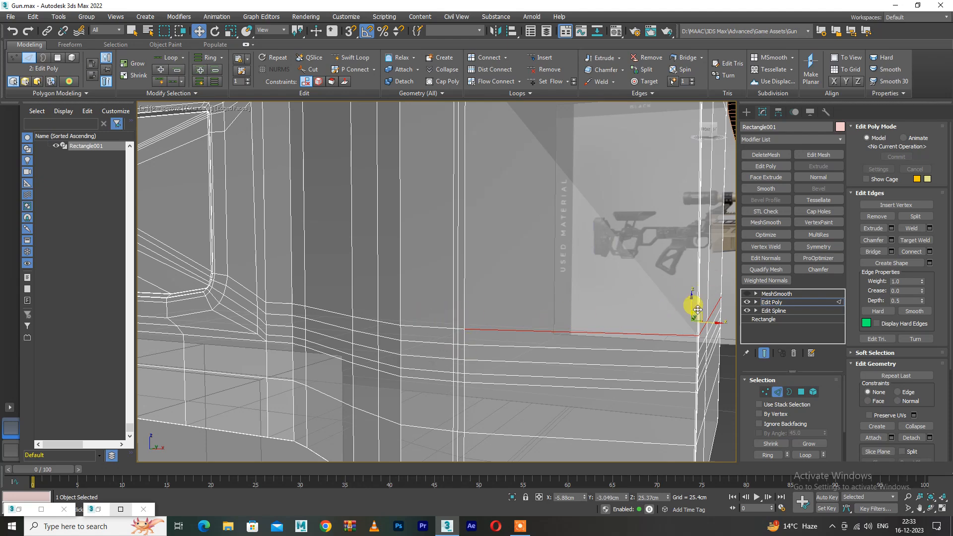
{"action": "left_click_drag", "start_coordinate": [693, 308], "coordinate": [693, 248]}
{"action": "scroll", "coordinate": [675, 261], "scroll_direction": "down", "scroll_amount": 5}
{"action": "middle_click_drag", "start_coordinate": [588, 286], "coordinate": [538, 297], "text": "alt"}
{"action": "key", "text": "ctrl+z"}
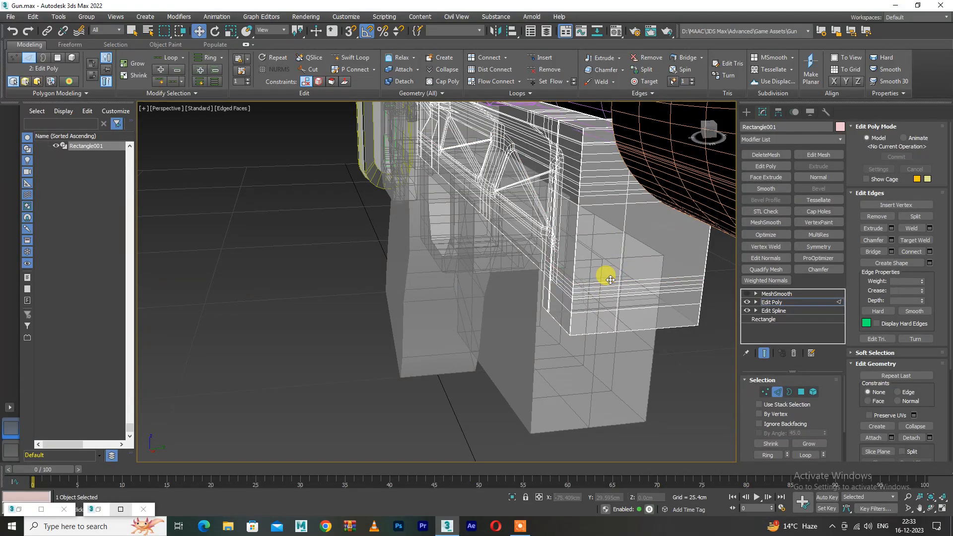
{"action": "left_click_drag", "start_coordinate": [606, 277], "coordinate": [600, 281]}
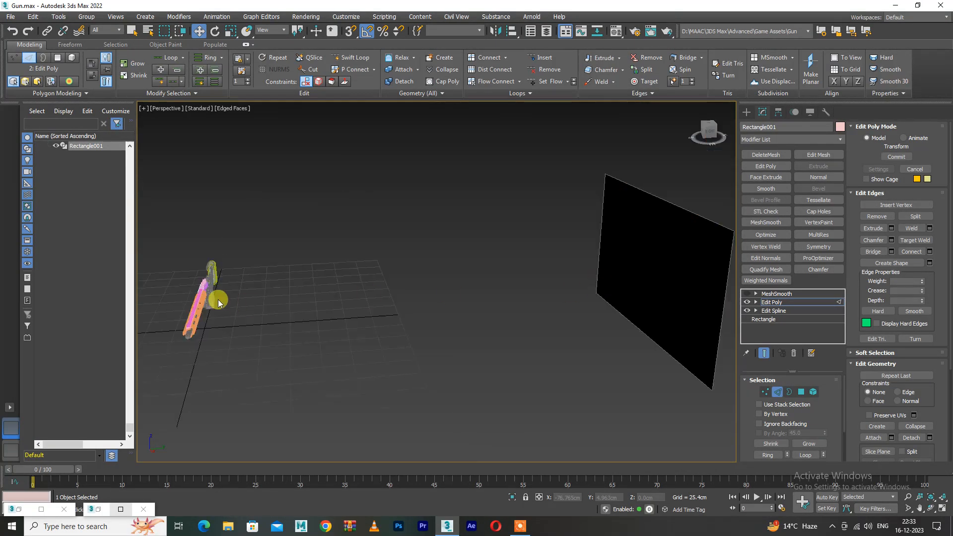
In front view, select the vertices on the body's front end and pull them back along X, clear of the handguard tube
{"action": "scroll", "coordinate": [219, 302], "scroll_direction": "up", "scroll_amount": 5}
{"action": "middle_click_drag", "start_coordinate": [270, 313], "coordinate": [177, 277], "text": "alt"}
{"action": "scroll", "coordinate": [177, 276], "scroll_direction": "up", "scroll_amount": 6}
{"action": "scroll", "coordinate": [358, 302], "scroll_direction": "up", "scroll_amount": 3}
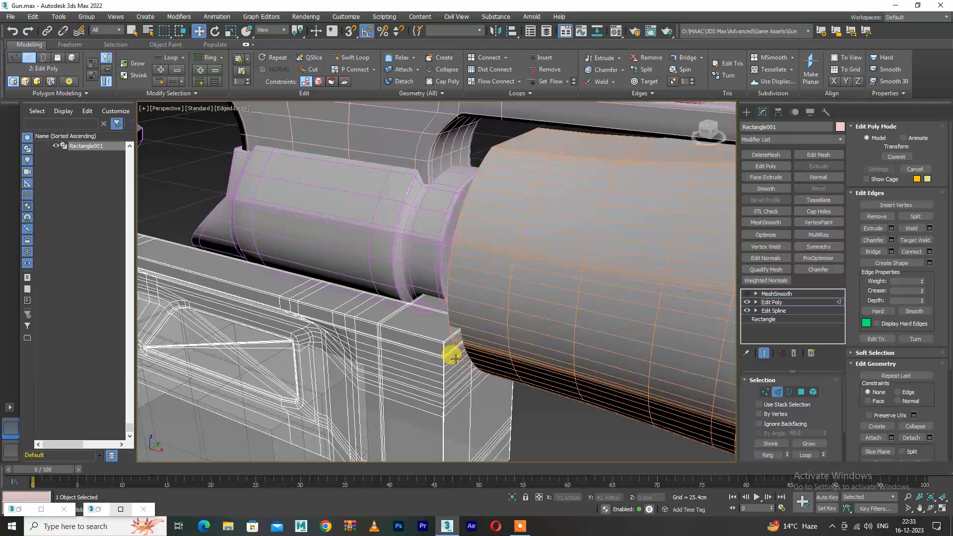
{"action": "middle_click_drag", "start_coordinate": [344, 302], "coordinate": [526, 149]}
{"action": "scroll", "coordinate": [570, 259], "scroll_direction": "up", "scroll_amount": 2}
{"action": "key", "text": "f"}
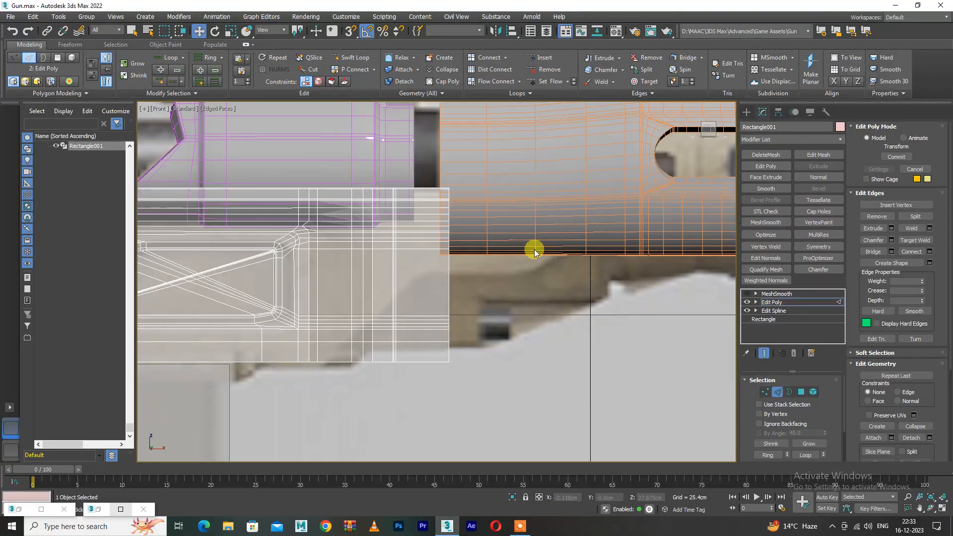
{"action": "key", "text": "1"}
{"action": "left_click_drag", "start_coordinate": [506, 143], "coordinate": [413, 452]}
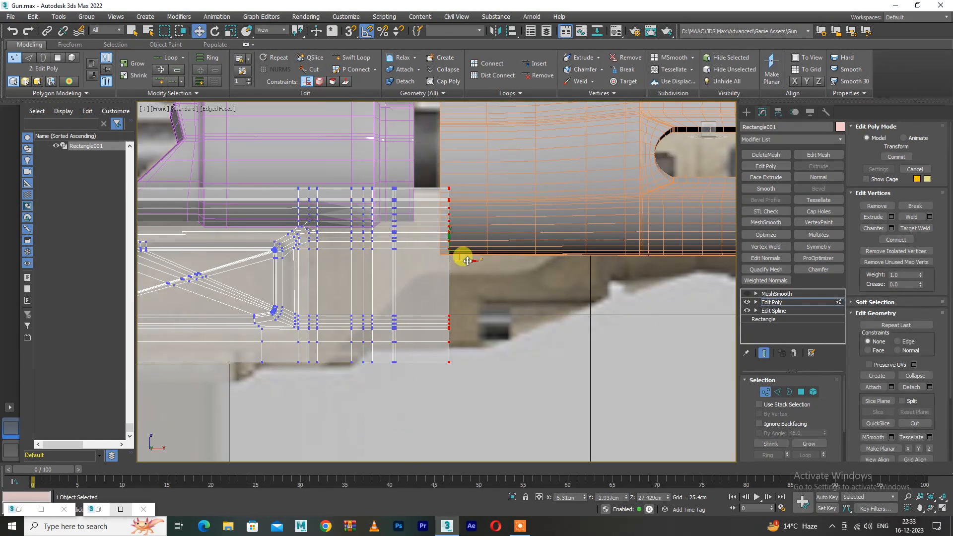
{"action": "left_click_drag", "start_coordinate": [467, 261], "coordinate": [451, 258]}
{"action": "scroll", "coordinate": [373, 315], "scroll_direction": "up", "scroll_amount": 3}
Select the uppermost lower edge loop's front section on the end block and raise it along Z
{"action": "key", "text": "2"}
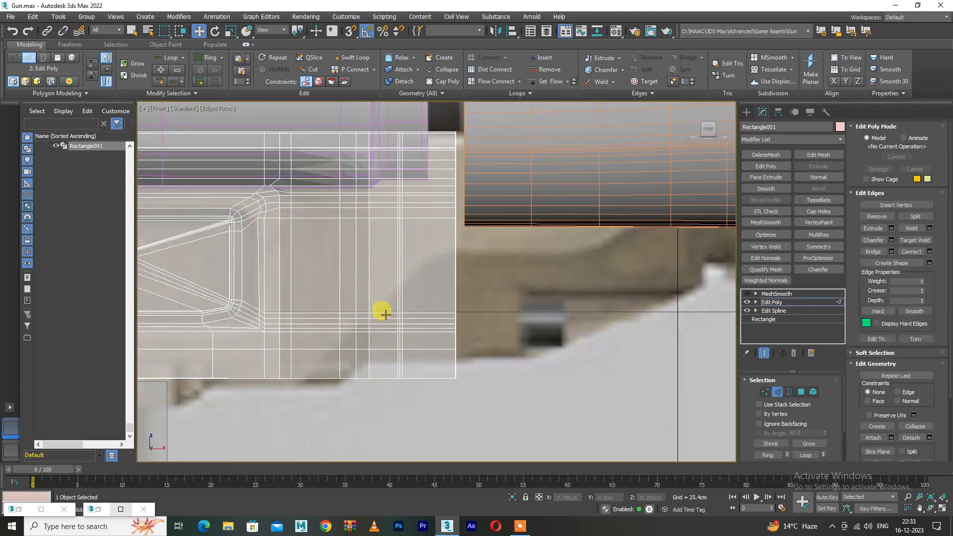
{"action": "key", "text": "p"}
{"action": "scroll", "coordinate": [403, 308], "scroll_direction": "up", "scroll_amount": 3}
{"action": "scroll", "coordinate": [383, 313], "scroll_direction": "down", "scroll_amount": 2}
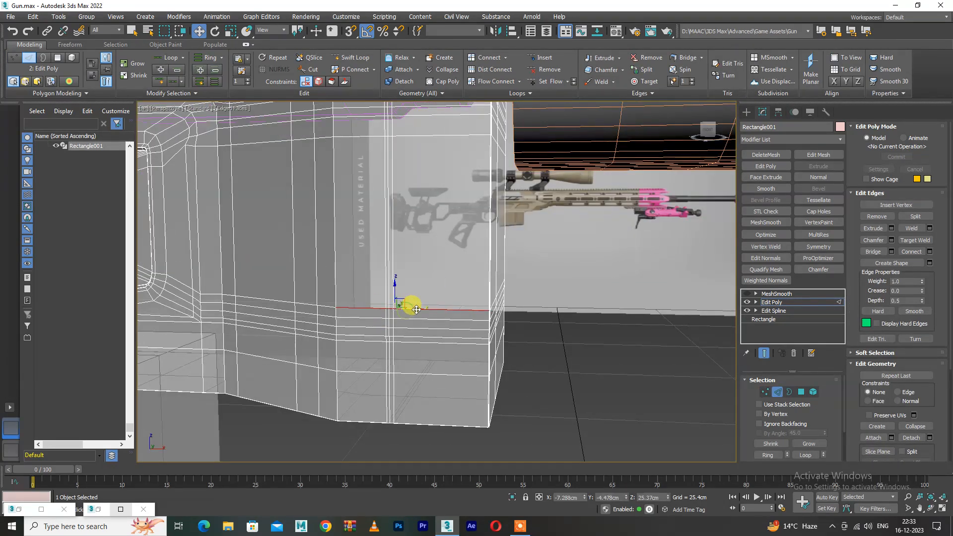
{"action": "middle_click_drag", "start_coordinate": [453, 304], "coordinate": [387, 296], "text": "alt"}
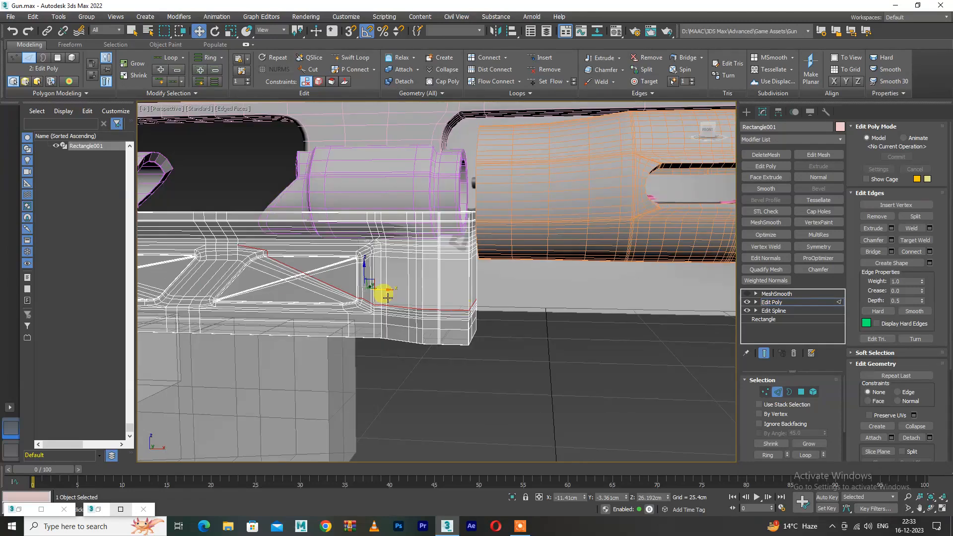
{"action": "scroll", "coordinate": [425, 303], "scroll_direction": "up", "scroll_amount": 4}
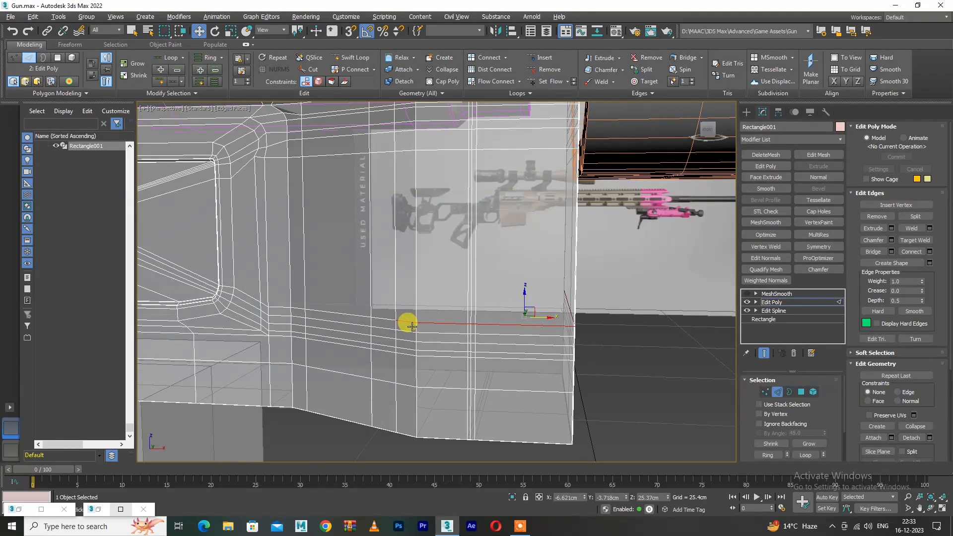
{"action": "left_click_drag", "start_coordinate": [538, 301], "coordinate": [536, 272]}
{"action": "middle_click_drag", "start_coordinate": [537, 272], "coordinate": [539, 251], "text": "alt"}
{"action": "left_click_drag", "start_coordinate": [538, 251], "coordinate": [534, 226]}
Raise the single vertex beside the lifted loop section along Z to ease the transition
{"action": "key", "text": "1"}
{"action": "left_click", "coordinate": [394, 275]}
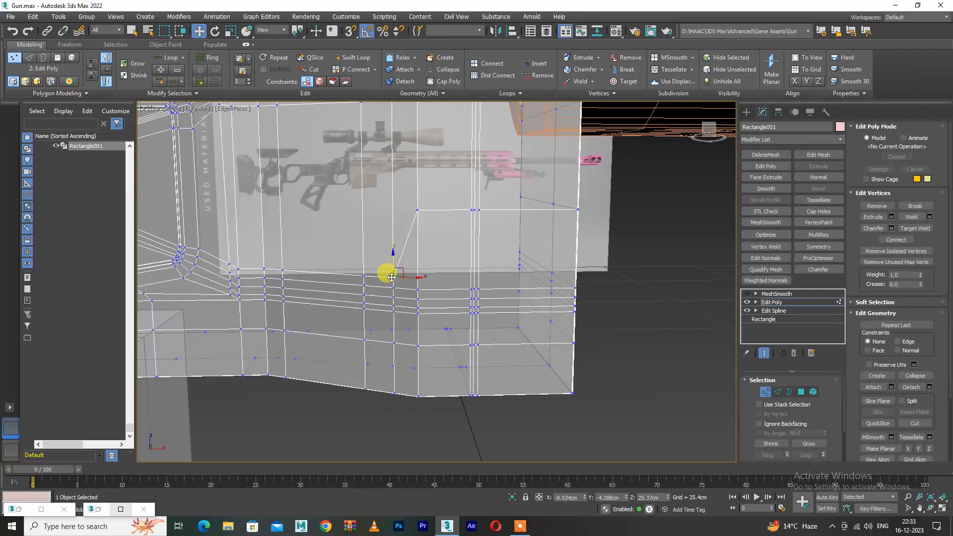
{"action": "left_click_drag", "start_coordinate": [393, 223], "coordinate": [393, 225]}
{"action": "scroll", "coordinate": [393, 224], "scroll_direction": "down", "scroll_amount": 4}
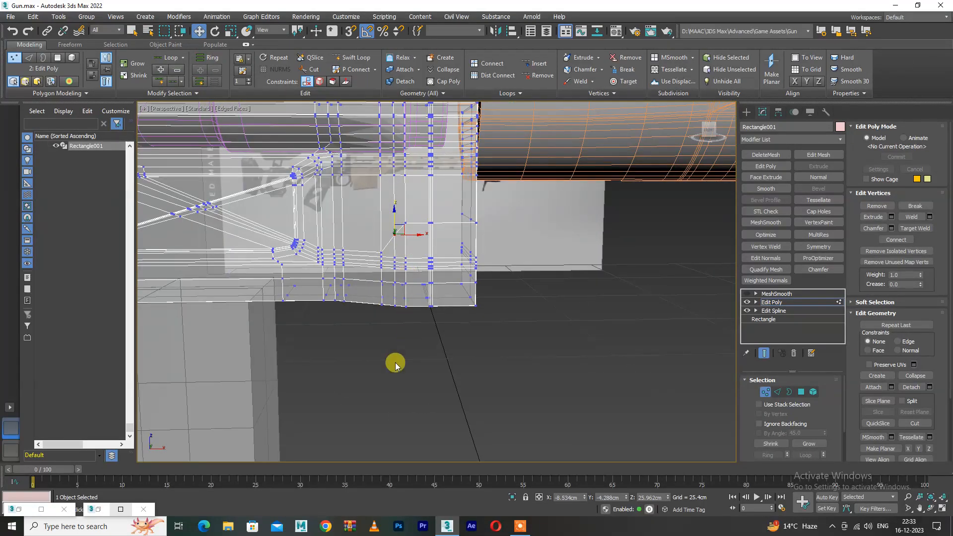
Select the end block's lower front vertices and move them inward to form a slope below the raised loop
{"action": "left_click_drag", "start_coordinate": [456, 306], "coordinate": [479, 261]}
{"action": "middle_click_drag", "start_coordinate": [479, 254], "coordinate": [411, 326], "text": "alt"}
{"action": "left_click", "coordinate": [408, 339]}
{"action": "left_click_drag", "start_coordinate": [473, 273], "coordinate": [473, 273]}
{"action": "middle_click_drag", "start_coordinate": [472, 273], "coordinate": [468, 345], "text": "alt"}
{"action": "middle_click_drag", "start_coordinate": [475, 311], "coordinate": [453, 283], "text": "alt"}
{"action": "left_click_drag", "start_coordinate": [453, 283], "coordinate": [475, 288]}
{"action": "middle_click_drag", "start_coordinate": [442, 304], "coordinate": [461, 346], "text": "alt"}
{"action": "left_click", "coordinate": [450, 288]}
{"action": "left_click_drag", "start_coordinate": [484, 289], "coordinate": [493, 282]}
{"action": "middle_click_drag", "start_coordinate": [492, 282], "coordinate": [517, 301], "text": "alt"}
Turn on MeshSmooth and inspect the smoothed front end of the body with edge display off
{"action": "key", "text": "1"}
{"action": "key", "text": "1"}
{"action": "key", "text": "1"}
{"action": "left_click", "coordinate": [747, 295]}
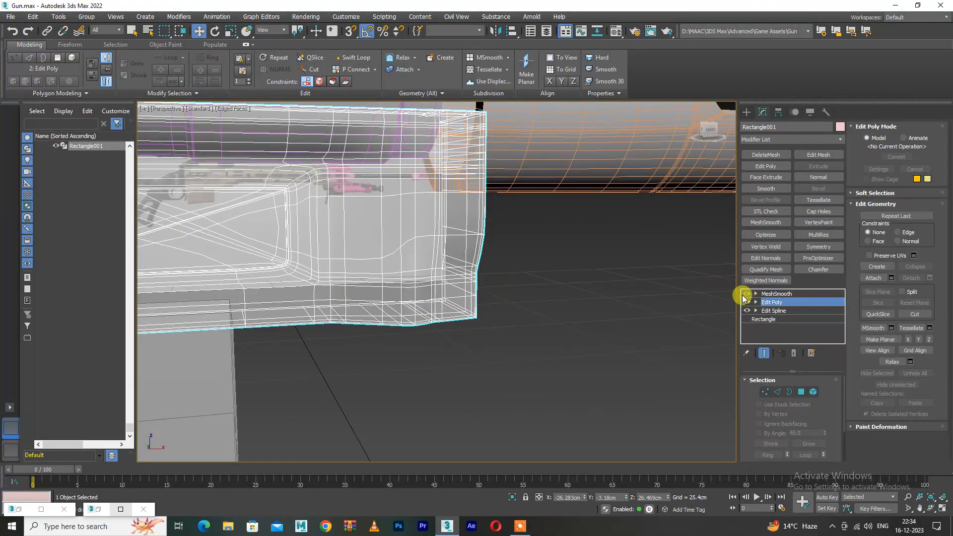
{"action": "left_click", "coordinate": [649, 328]}
{"action": "key", "text": "F4"}
{"action": "left_click", "coordinate": [449, 292]}
{"action": "left_click", "coordinate": [531, 328]}
{"action": "scroll", "coordinate": [480, 278], "scroll_direction": "down", "scroll_amount": 5}
{"action": "middle_click_drag", "start_coordinate": [480, 279], "coordinate": [341, 250], "text": "alt"}
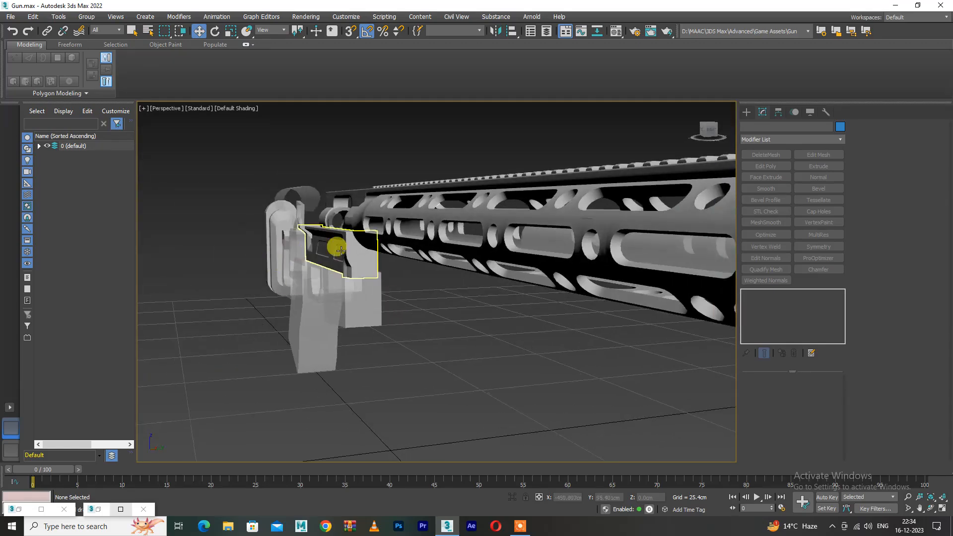
{"action": "scroll", "coordinate": [342, 252], "scroll_direction": "up", "scroll_amount": 3}
{"action": "scroll", "coordinate": [372, 304], "scroll_direction": "down", "scroll_amount": 2}
{"action": "middle_click_drag", "start_coordinate": [370, 307], "coordinate": [430, 310], "text": "alt"}
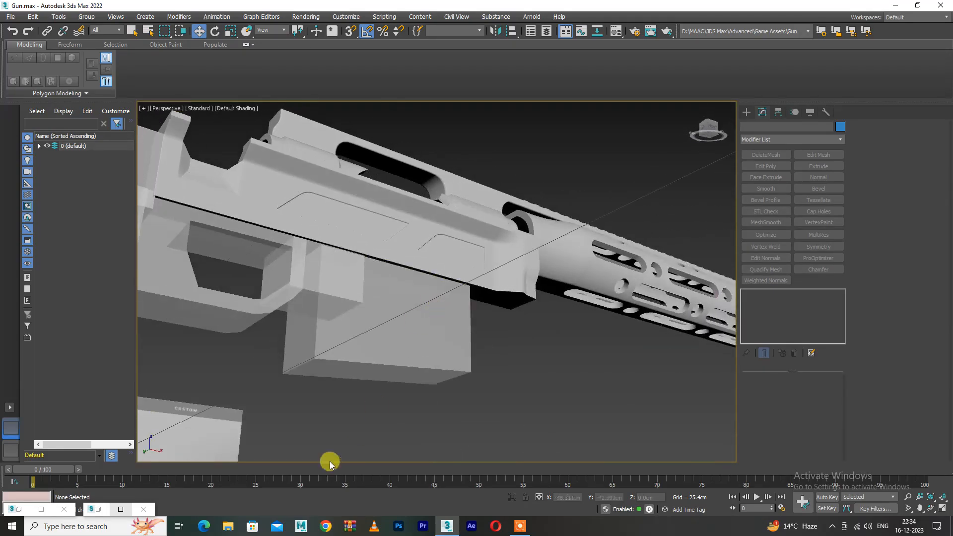
Compare the smoothed front end and its edge flow with the reference image rebel-thorp-psr-color-used.jpg
{"action": "left_click", "coordinate": [40, 509]}
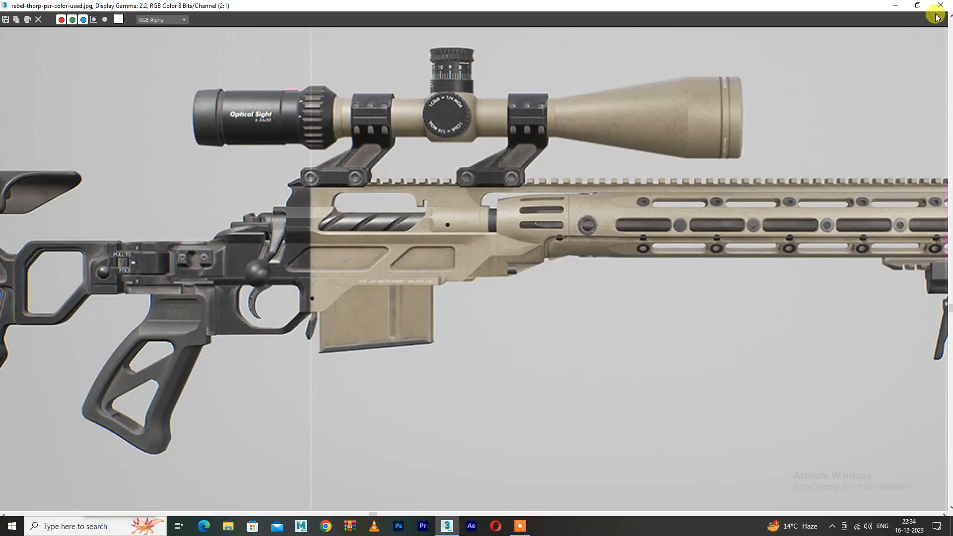
{"action": "left_click", "coordinate": [899, 7]}
{"action": "left_click", "coordinate": [514, 281]}
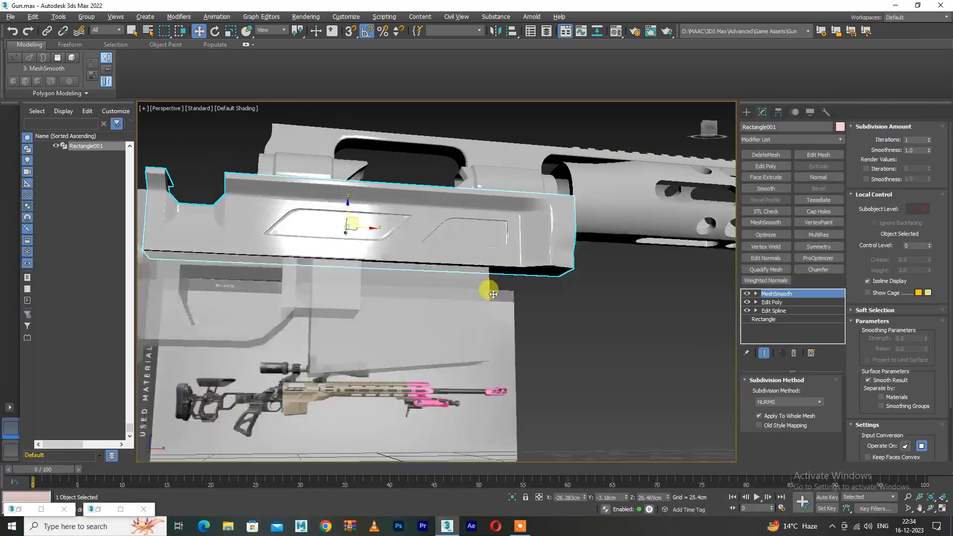
{"action": "key", "text": "F4"}
{"action": "scroll", "coordinate": [532, 263], "scroll_direction": "up", "scroll_amount": 5}
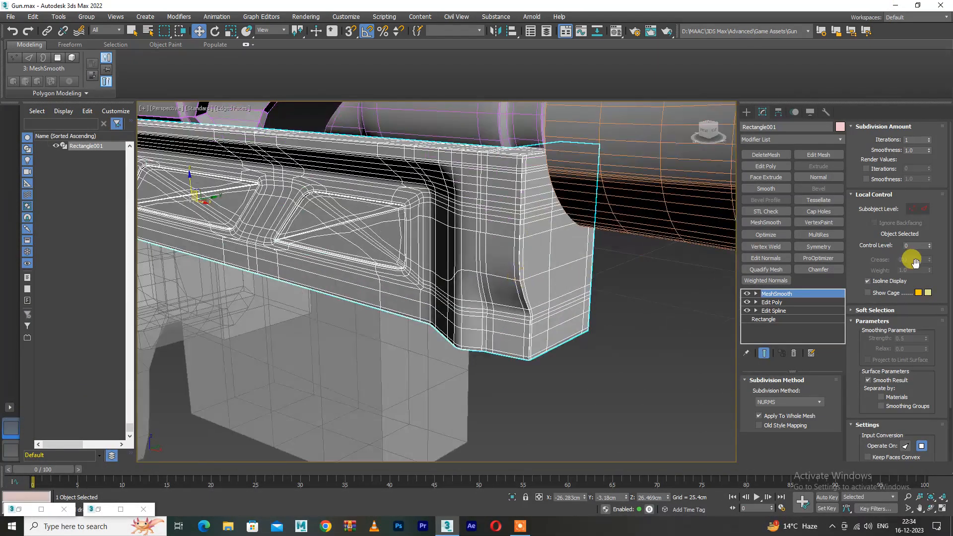
Turn off MeshSmooth and select the lower vertex columns behind the end block's outer corner in wireframe
{"action": "left_click", "coordinate": [748, 295]}
{"action": "left_click", "coordinate": [776, 302]}
{"action": "key", "text": "1"}
{"action": "middle_click_drag", "start_coordinate": [467, 338], "coordinate": [407, 304], "text": "alt"}
{"action": "key", "text": "F3"}
{"action": "left_click_drag", "start_coordinate": [440, 401], "coordinate": [610, 299], "text": "alt"}
{"action": "middle_click_drag", "start_coordinate": [609, 299], "coordinate": [443, 337], "text": "alt"}
{"action": "scroll", "coordinate": [437, 336], "scroll_direction": "up", "scroll_amount": 4}
{"action": "middle_click_drag", "start_coordinate": [386, 249], "coordinate": [601, 336], "text": "alt"}
{"action": "middle_click_drag", "start_coordinate": [349, 306], "coordinate": [534, 373], "text": "alt"}
{"action": "middle_click_drag", "start_coordinate": [569, 222], "coordinate": [585, 311], "text": "alt"}
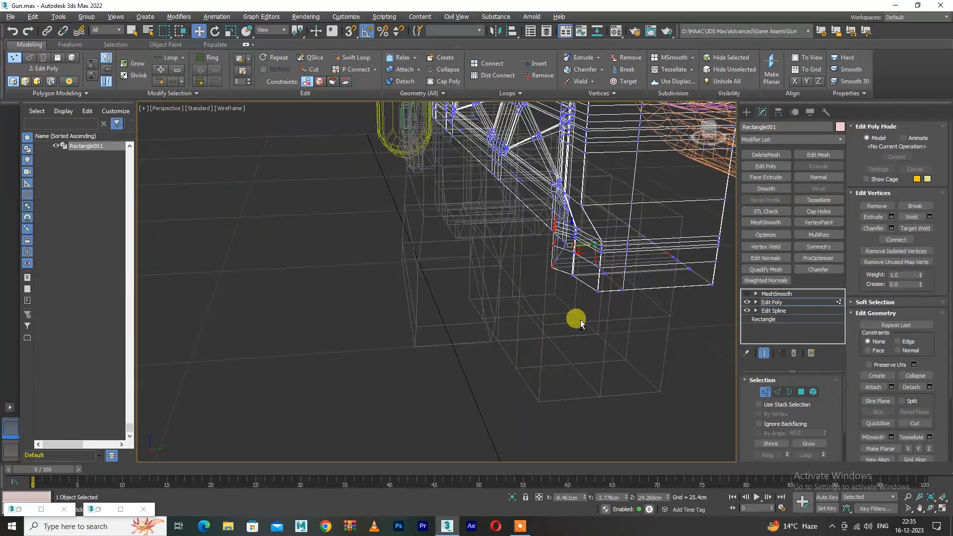
Move the lower vertex column where the end block begins inward along Y
{"action": "middle_click_drag", "start_coordinate": [705, 223], "coordinate": [509, 281], "text": "alt"}
{"action": "middle_click_drag", "start_coordinate": [527, 193], "coordinate": [548, 278], "text": "alt"}
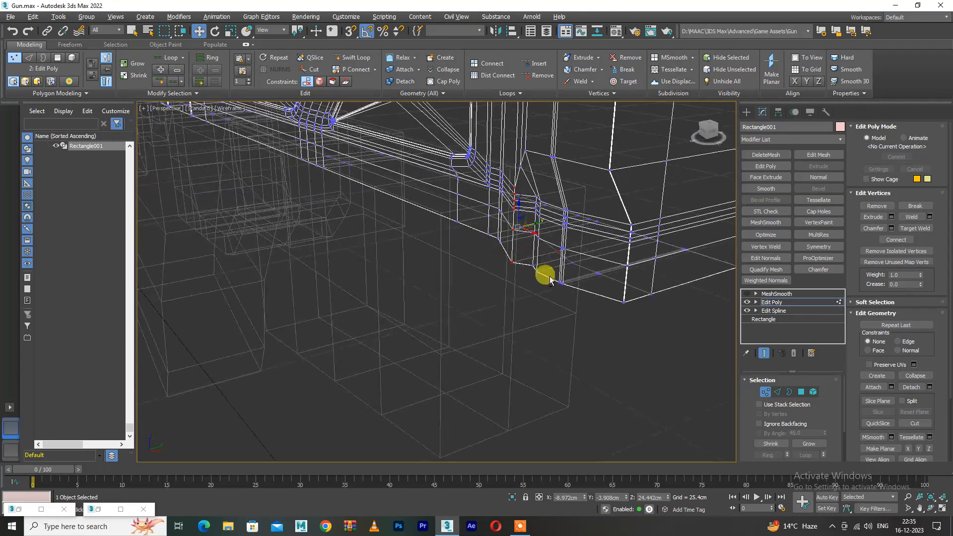
{"action": "middle_click_drag", "start_coordinate": [586, 229], "coordinate": [654, 281], "text": "alt"}
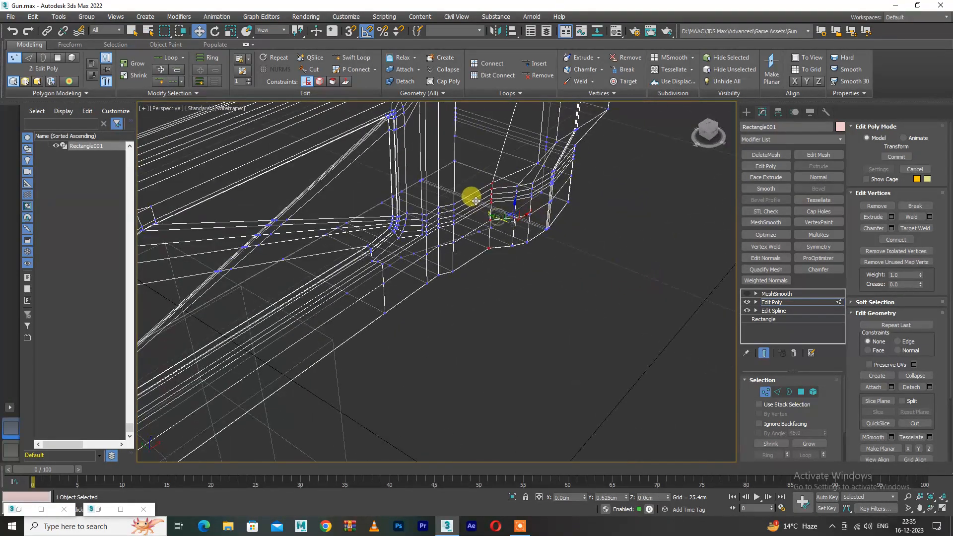
{"action": "middle_click_drag", "start_coordinate": [470, 195], "coordinate": [506, 313], "text": "alt"}
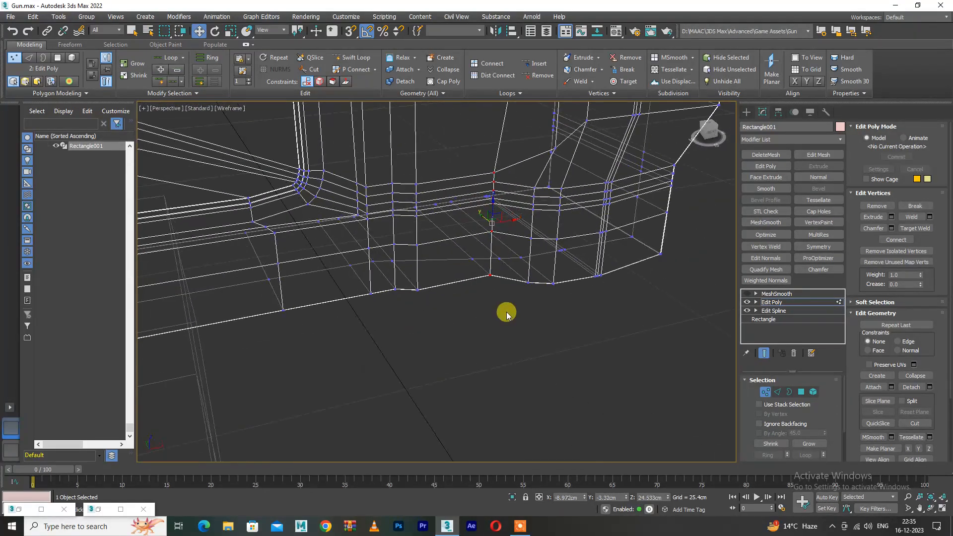
Adjust the next lower vertex column and move the raised vertex on the loop's slope inward along Y
{"action": "middle_click_drag", "start_coordinate": [566, 190], "coordinate": [438, 230], "text": "alt"}
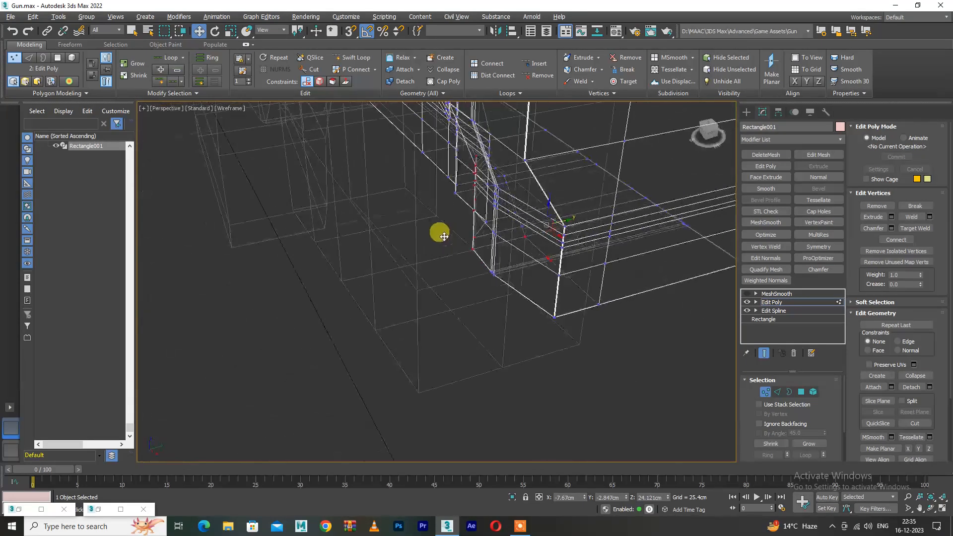
{"action": "middle_click_drag", "start_coordinate": [698, 213], "coordinate": [671, 253], "text": "alt"}
{"action": "middle_click_drag", "start_coordinate": [683, 187], "coordinate": [463, 219], "text": "alt"}
{"action": "left_click_drag", "start_coordinate": [464, 219], "coordinate": [456, 209]}
{"action": "middle_click_drag", "start_coordinate": [456, 209], "coordinate": [476, 279], "text": "alt"}
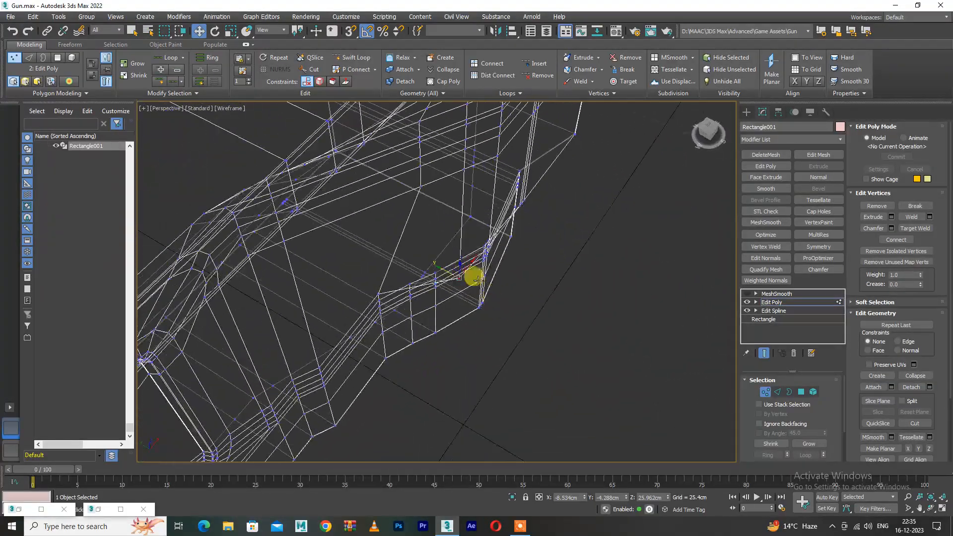
{"action": "left_click_drag", "start_coordinate": [446, 268], "coordinate": [421, 255]}
{"action": "middle_click_drag", "start_coordinate": [424, 258], "coordinate": [464, 237], "text": "alt"}
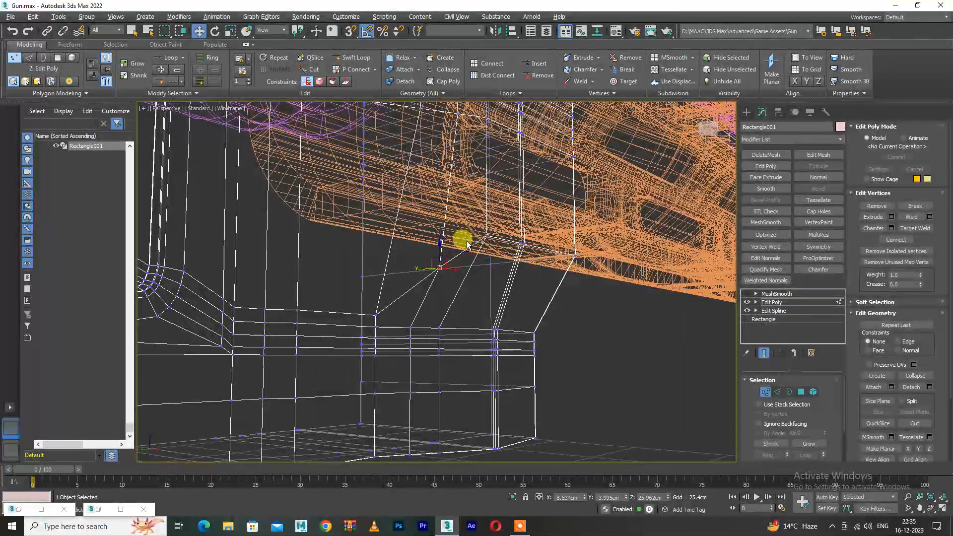
Return to the body's Edit Poly vertices and reposition the raised loop's corner vertex to clean the shaded slope
{"action": "key", "text": "1"}
{"action": "left_click", "coordinate": [438, 294]}
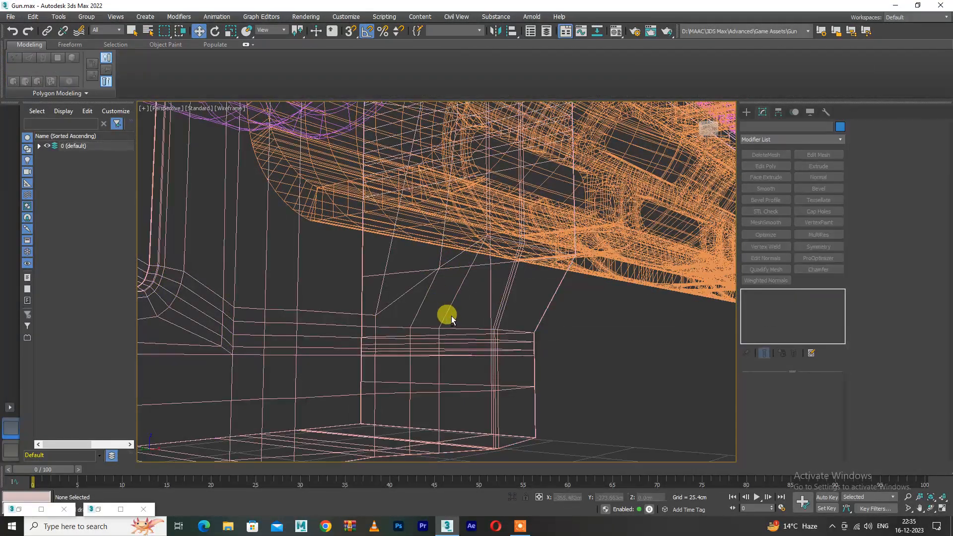
{"action": "left_click", "coordinate": [449, 307]}
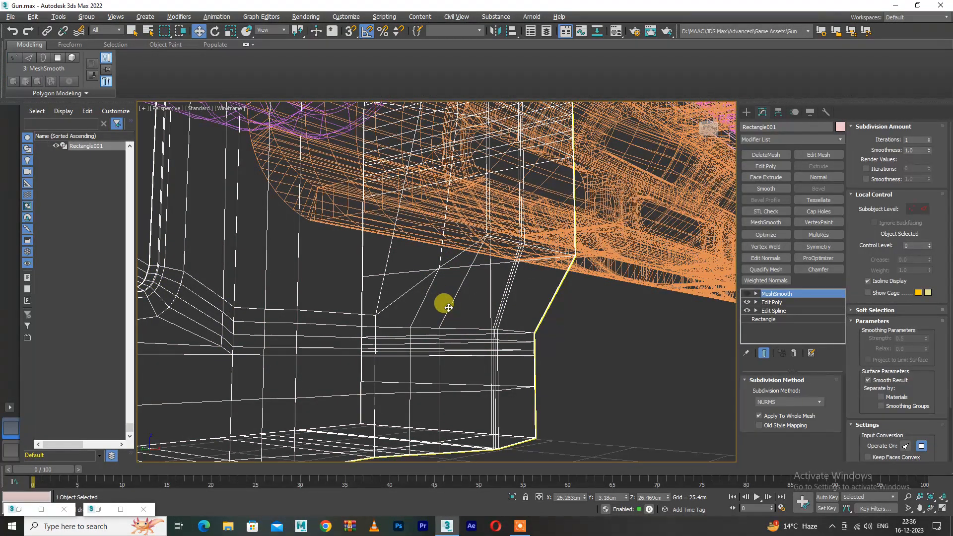
{"action": "scroll", "coordinate": [448, 308], "scroll_direction": "down", "scroll_amount": 3}
{"action": "left_click", "coordinate": [795, 302]}
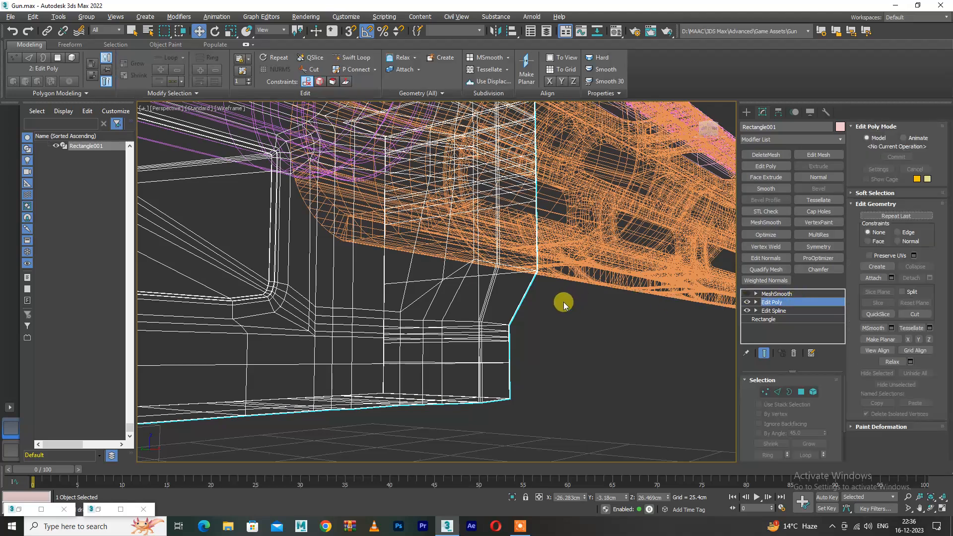
{"action": "key", "text": "1"}
{"action": "key", "text": "F3"}
{"action": "key", "text": "F4"}
{"action": "mouse_move", "coordinate": [452, 302]}
{"action": "middle_mouse_down", "text": "alt"}
{"action": "mouse_move", "coordinate": [418, 313]}
{"action": "mouse_move", "coordinate": [426, 339]}
{"action": "mouse_move", "coordinate": [519, 335]}
{"action": "mouse_move", "coordinate": [439, 313]}
{"action": "middle_mouse_up", "text": "alt"}
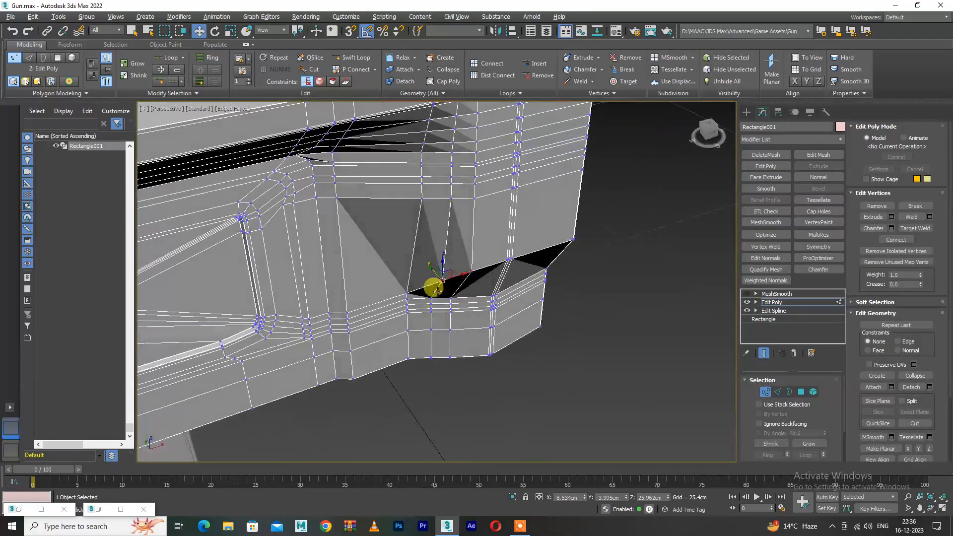
{"action": "middle_click_drag", "start_coordinate": [426, 270], "coordinate": [482, 376], "text": "alt"}
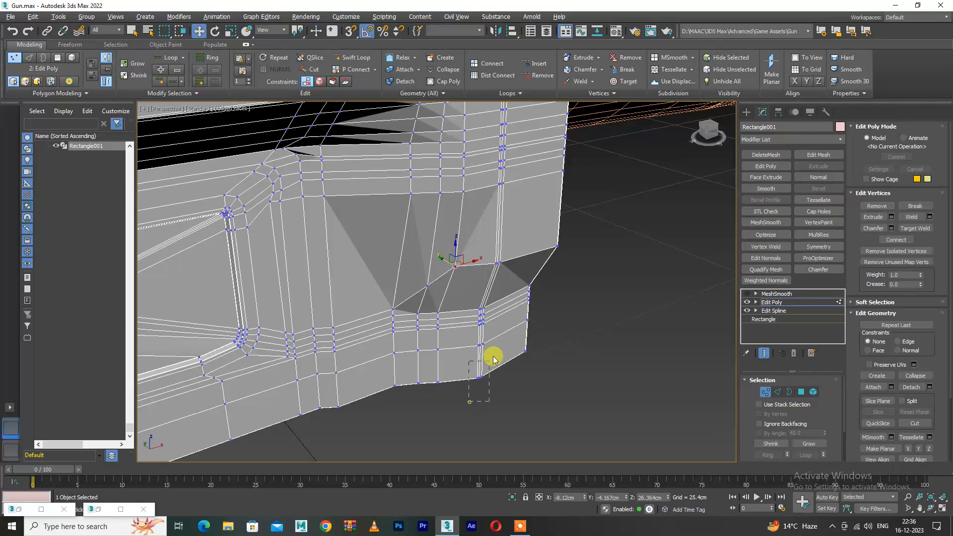
Select the lower vertex column just behind the end block's corner supports and rotate it to follow the slope
{"action": "key", "text": "F3"}
{"action": "middle_click_drag", "start_coordinate": [481, 329], "coordinate": [419, 326], "text": "alt"}
{"action": "middle_click_drag", "start_coordinate": [608, 339], "coordinate": [542, 393], "text": "alt"}
{"action": "key", "text": "w"}
{"action": "middle_click_drag", "start_coordinate": [439, 326], "coordinate": [415, 397], "text": "alt"}
{"action": "middle_click_drag", "start_coordinate": [426, 293], "coordinate": [459, 382], "text": "alt"}
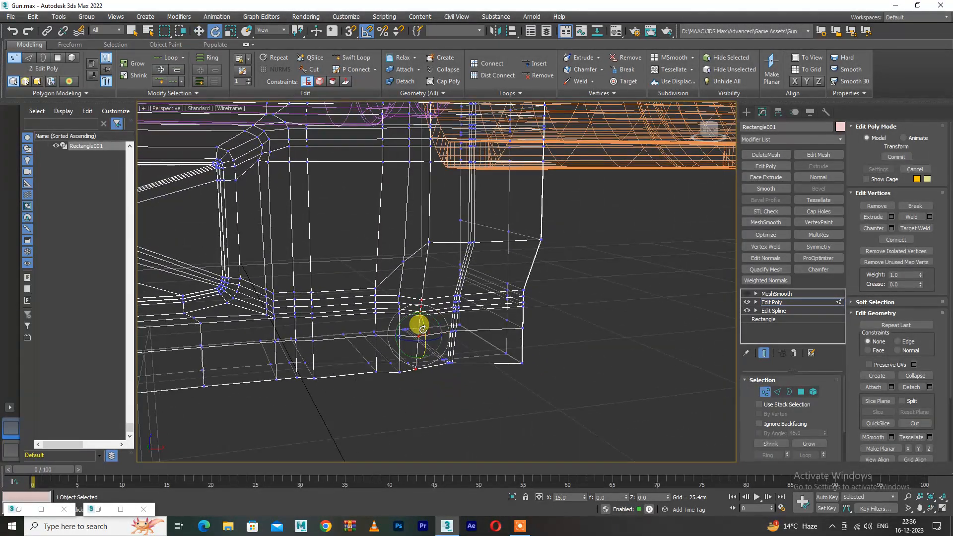
{"action": "middle_click_drag", "start_coordinate": [423, 329], "coordinate": [449, 356], "text": "alt"}
Move the neighbouring lower vertex columns toward the start of the end block slightly inward along Y
{"action": "middle_click_drag", "start_coordinate": [397, 328], "coordinate": [398, 363], "text": "alt"}
{"action": "middle_click_drag", "start_coordinate": [397, 307], "coordinate": [403, 405], "text": "alt"}
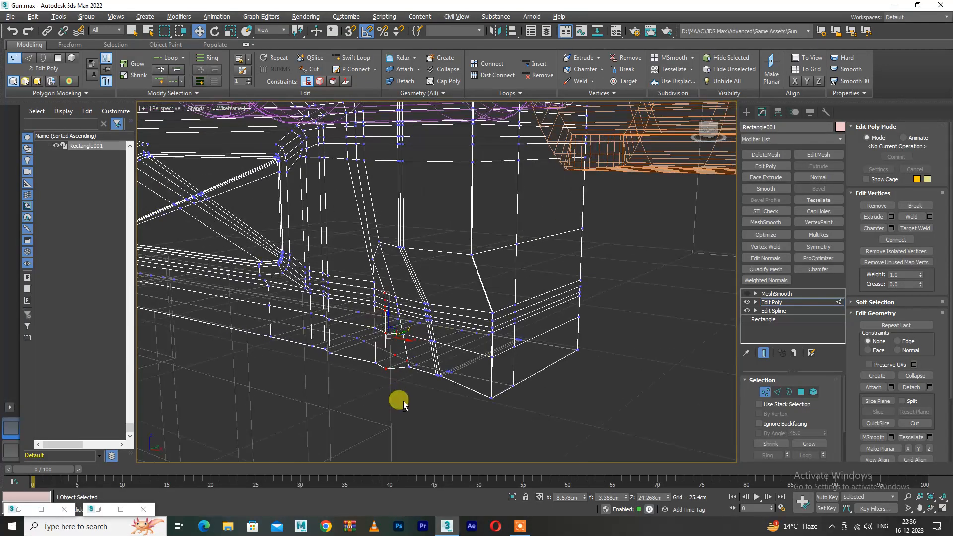
{"action": "middle_click_drag", "start_coordinate": [411, 351], "coordinate": [353, 390], "text": "alt"}
{"action": "key", "text": "w"}
{"action": "middle_click_drag", "start_coordinate": [364, 302], "coordinate": [336, 362], "text": "alt"}
{"action": "key", "text": "alt+e"}
{"action": "key", "text": "Escape"}
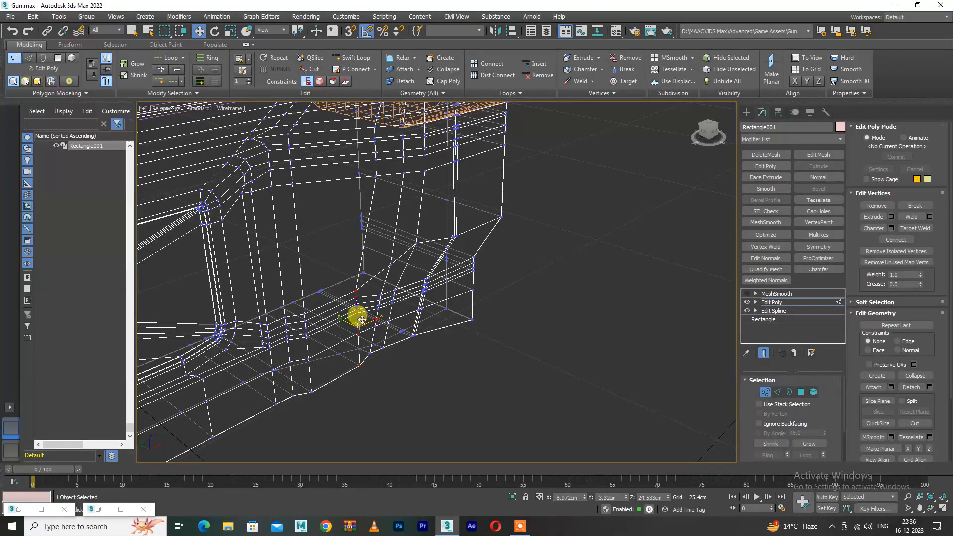
{"action": "middle_click_drag", "start_coordinate": [362, 315], "coordinate": [338, 320], "text": "alt"}
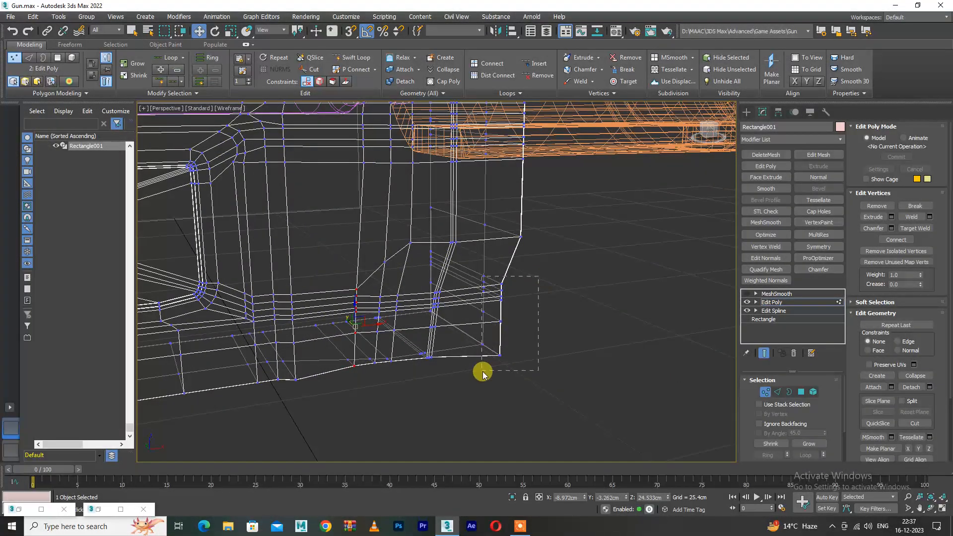
Adjust the end block's lower front corner vertices and rotate the closely spaced support columns beside them
{"action": "key", "text": "w"}
{"action": "middle_click_drag", "start_coordinate": [510, 320], "coordinate": [410, 403], "text": "alt"}
{"action": "middle_click_drag", "start_coordinate": [446, 282], "coordinate": [476, 345], "text": "alt"}
{"action": "key", "text": "e"}
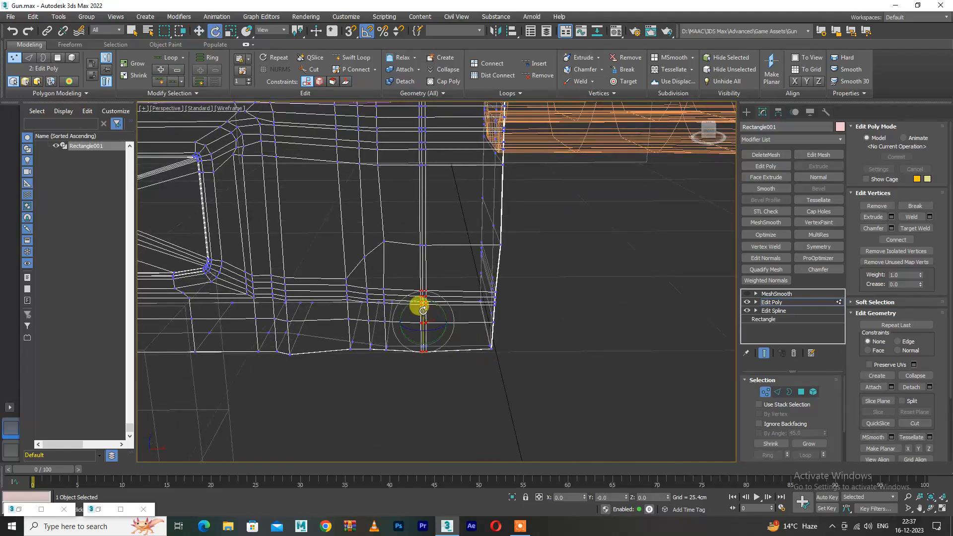
{"action": "middle_click_drag", "start_coordinate": [422, 311], "coordinate": [352, 386], "text": "alt"}
{"action": "key", "text": "w"}
{"action": "middle_click_drag", "start_coordinate": [387, 293], "coordinate": [375, 393], "text": "alt"}
{"action": "mouse_move", "coordinate": [412, 331]}
{"action": "middle_mouse_down", "text": "alt"}
{"action": "mouse_move", "coordinate": [454, 364]}
{"action": "mouse_move", "coordinate": [362, 304]}
{"action": "mouse_move", "coordinate": [423, 338]}
{"action": "mouse_move", "coordinate": [411, 323]}
{"action": "middle_mouse_up", "text": "alt"}
Nudge the remaining lower vertex columns on the end block's side along Y, and finish vertex editing with the shaded body framed
{"action": "key", "text": "e"}
{"action": "key", "text": "w"}
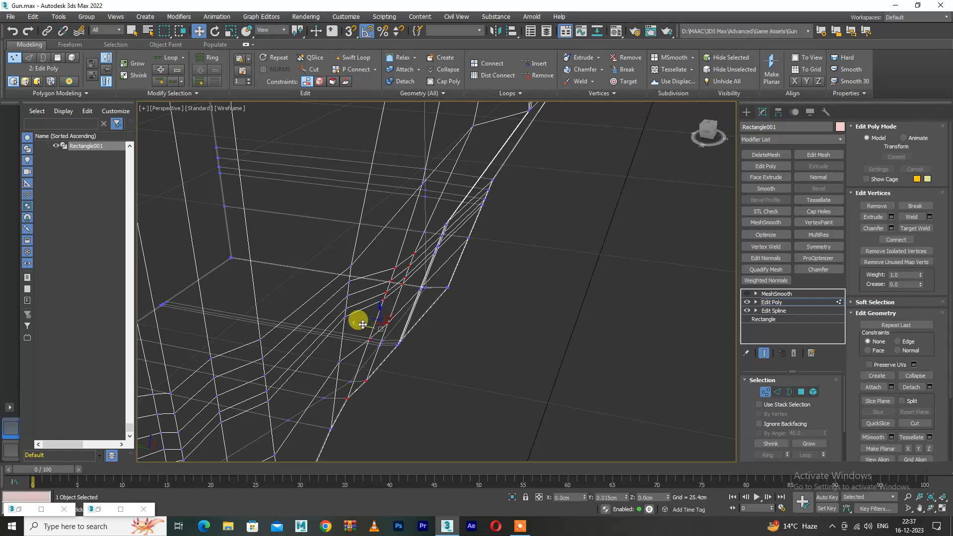
{"action": "middle_click_drag", "start_coordinate": [351, 321], "coordinate": [399, 304], "text": "alt"}
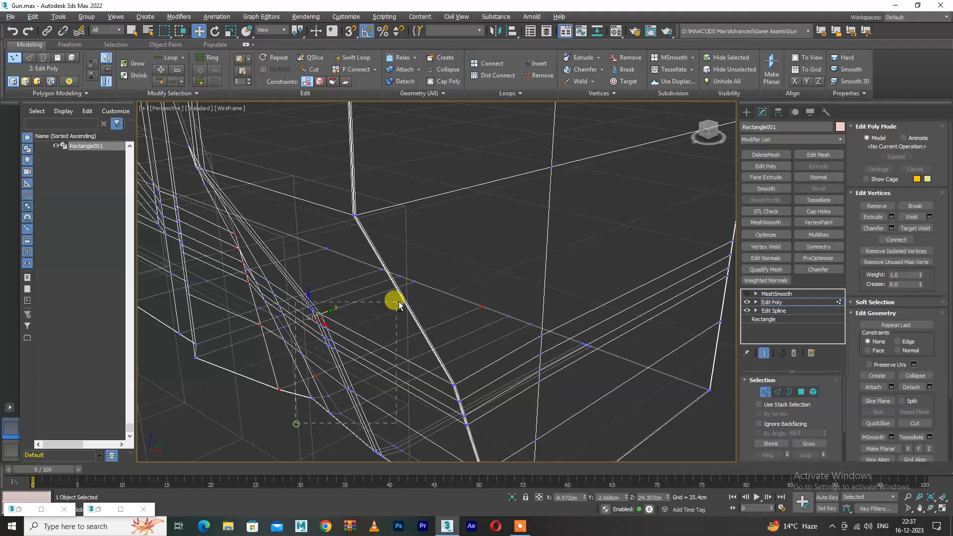
{"action": "middle_click_drag", "start_coordinate": [450, 329], "coordinate": [442, 348], "text": "alt"}
{"action": "key", "text": "e"}
{"action": "middle_click_drag", "start_coordinate": [262, 307], "coordinate": [344, 313], "text": "alt"}
{"action": "key", "text": "w"}
{"action": "key", "text": "1"}
{"action": "key", "text": "F3"}
{"action": "key", "text": "z"}
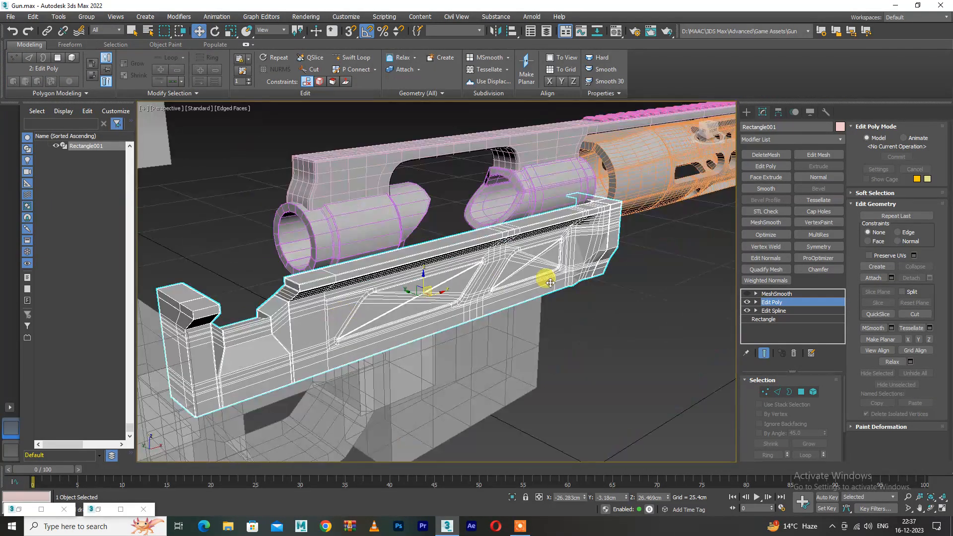
Rotate the lower vertex column just behind the end block -5 degrees about X to follow the slope
{"action": "middle_click_drag", "start_coordinate": [546, 279], "coordinate": [485, 292], "text": "alt"}
{"action": "middle_click_drag", "start_coordinate": [606, 329], "coordinate": [527, 251]}
{"action": "scroll", "coordinate": [560, 284], "scroll_direction": "up", "scroll_amount": 4}
{"action": "middle_click_drag", "start_coordinate": [561, 285], "coordinate": [476, 356], "text": "alt"}
{"action": "key", "text": "1"}
{"action": "key", "text": "F3"}
{"action": "middle_click_drag", "start_coordinate": [455, 259], "coordinate": [469, 288], "text": "alt"}
{"action": "key", "text": "e"}
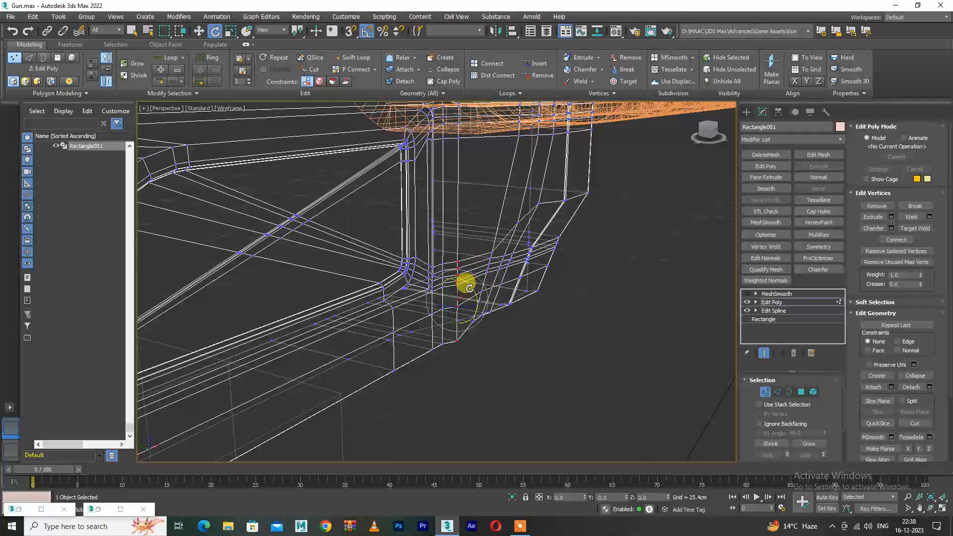
{"action": "key", "text": "w"}
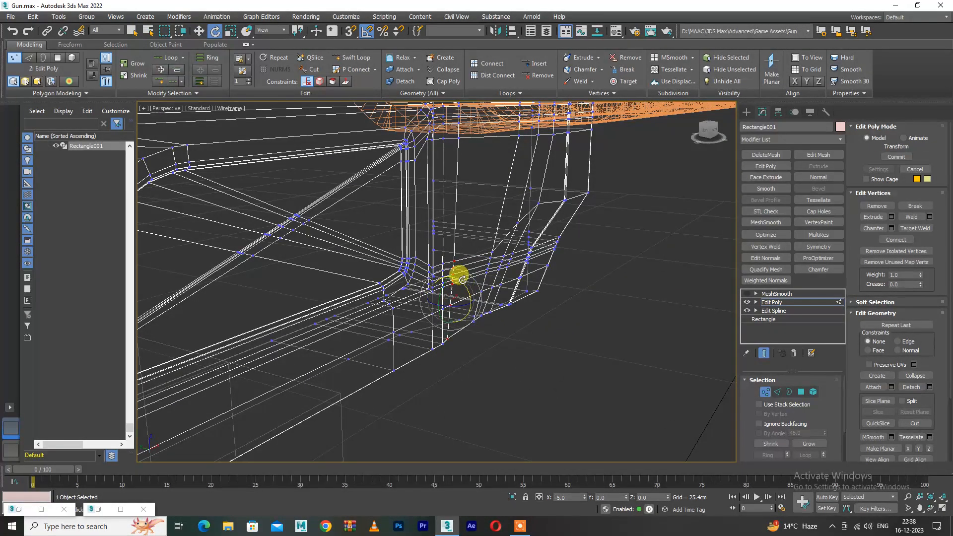
Nudge the rotated lower vertex column slightly along Y to line it up with its neighbouring columns
{"action": "middle_click_drag", "start_coordinate": [462, 279], "coordinate": [383, 319], "text": "alt"}
{"action": "key", "text": "alt+w"}
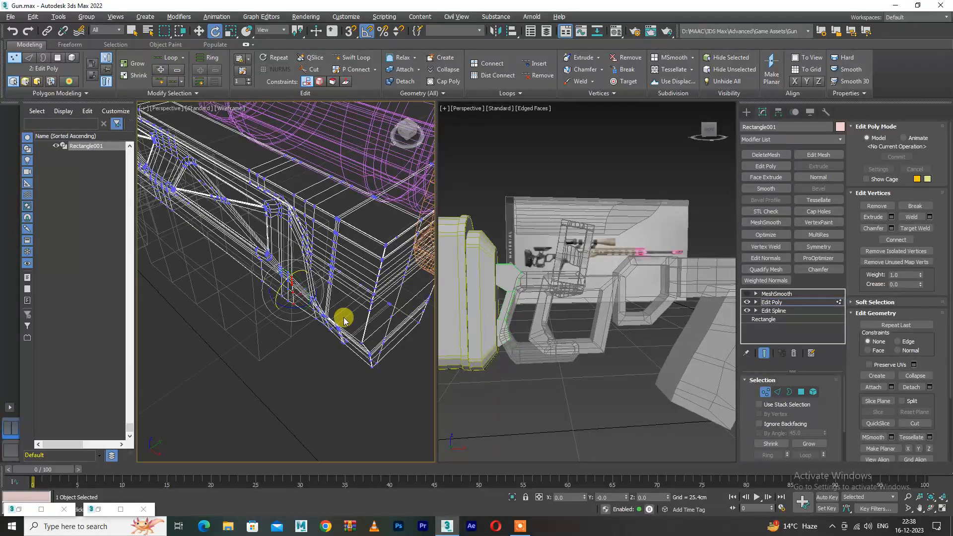
{"action": "key", "text": "alt+w"}
{"action": "scroll", "coordinate": [462, 297], "scroll_direction": "up", "scroll_amount": 4}
{"action": "middle_click_drag", "start_coordinate": [568, 272], "coordinate": [565, 200], "text": "alt"}
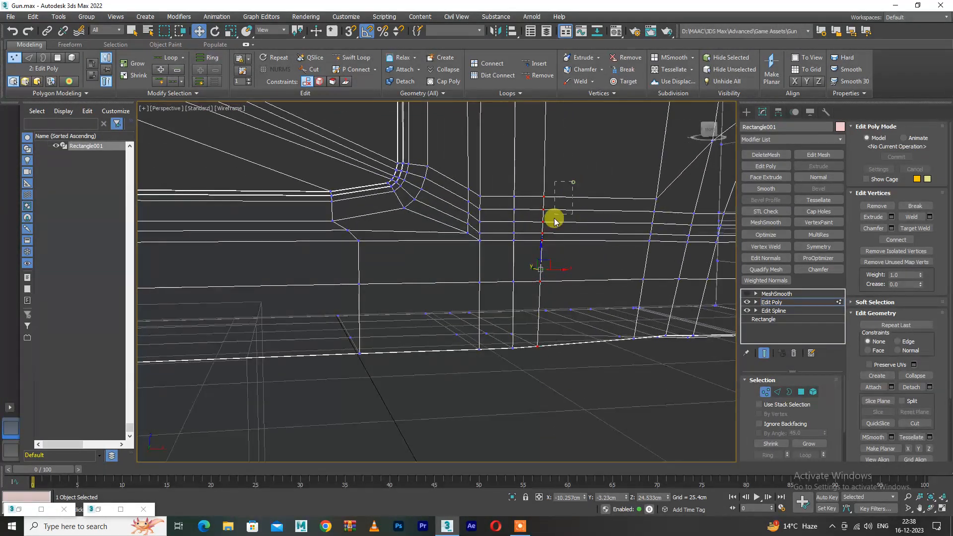
{"action": "middle_click_drag", "start_coordinate": [545, 244], "coordinate": [526, 216], "text": "alt"}
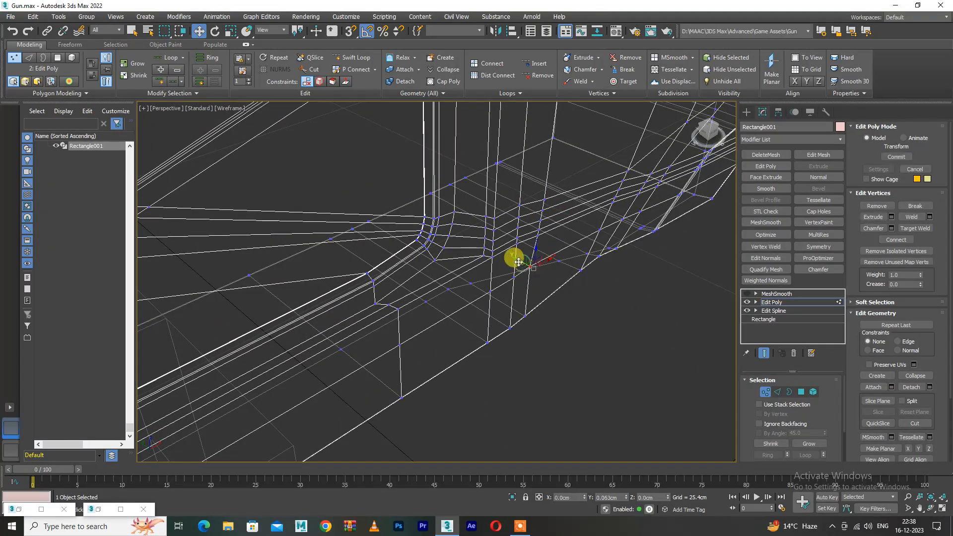
{"action": "mouse_move", "coordinate": [517, 255]}
{"action": "middle_mouse_down", "text": "alt"}
{"action": "mouse_move", "coordinate": [521, 272]}
{"action": "mouse_move", "coordinate": [570, 241]}
{"action": "mouse_move", "coordinate": [620, 273]}
{"action": "mouse_move", "coordinate": [574, 240]}
{"action": "mouse_move", "coordinate": [632, 277]}
{"action": "middle_mouse_up", "text": "alt"}
Preview the body with MeshSmooth on and edges hidden, and compare its front end with the rifle reference image
{"action": "key", "text": "F3"}
{"action": "left_click", "coordinate": [753, 302]}
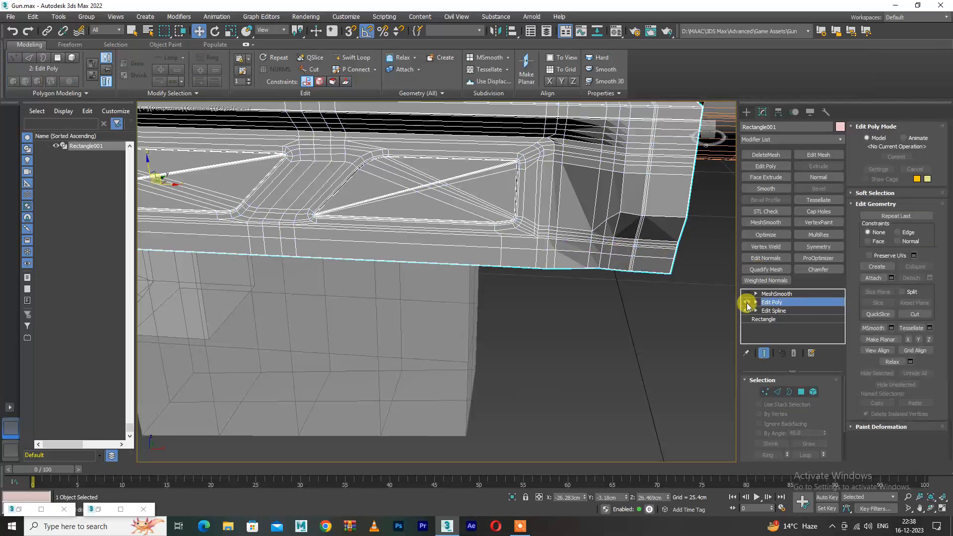
{"action": "mouse_move", "coordinate": [615, 315]}
{"action": "middle_mouse_down", "text": "alt"}
{"action": "mouse_move", "coordinate": [560, 300]}
{"action": "mouse_move", "coordinate": [624, 274]}
{"action": "mouse_move", "coordinate": [579, 287]}
{"action": "mouse_move", "coordinate": [605, 298]}
{"action": "mouse_move", "coordinate": [603, 228]}
{"action": "mouse_move", "coordinate": [630, 240]}
{"action": "mouse_move", "coordinate": [549, 241]}
{"action": "mouse_move", "coordinate": [588, 250]}
{"action": "mouse_move", "coordinate": [617, 213]}
{"action": "mouse_move", "coordinate": [564, 238]}
{"action": "mouse_move", "coordinate": [577, 248]}
{"action": "mouse_move", "coordinate": [606, 237]}
{"action": "mouse_move", "coordinate": [594, 240]}
{"action": "mouse_move", "coordinate": [613, 249]}
{"action": "mouse_move", "coordinate": [570, 253]}
{"action": "mouse_move", "coordinate": [605, 255]}
{"action": "middle_mouse_up", "text": "alt"}
{"action": "scroll", "coordinate": [596, 302], "scroll_direction": "down", "scroll_amount": 5}
{"action": "key", "text": "F4"}
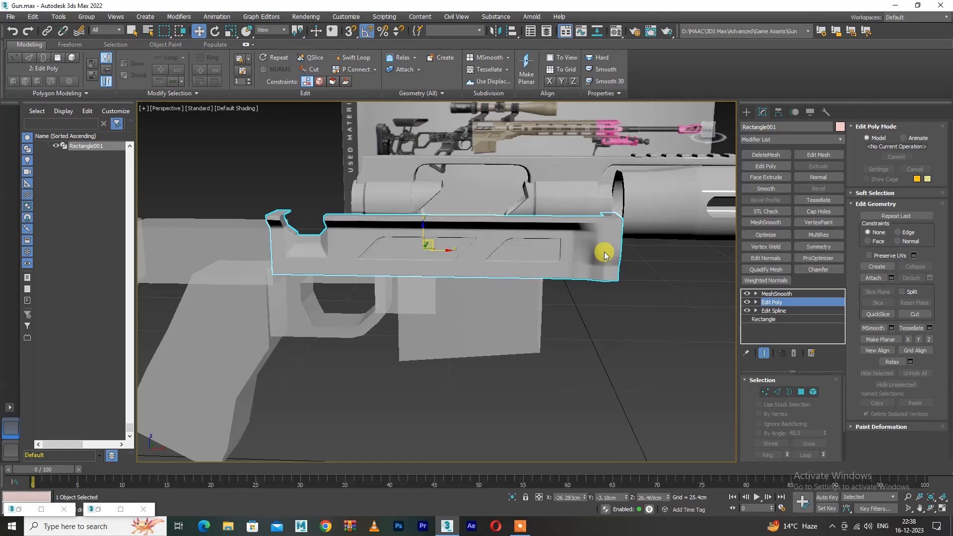
{"action": "key", "text": "alt+x"}
{"action": "scroll", "coordinate": [604, 252], "scroll_direction": "up", "scroll_amount": 4}
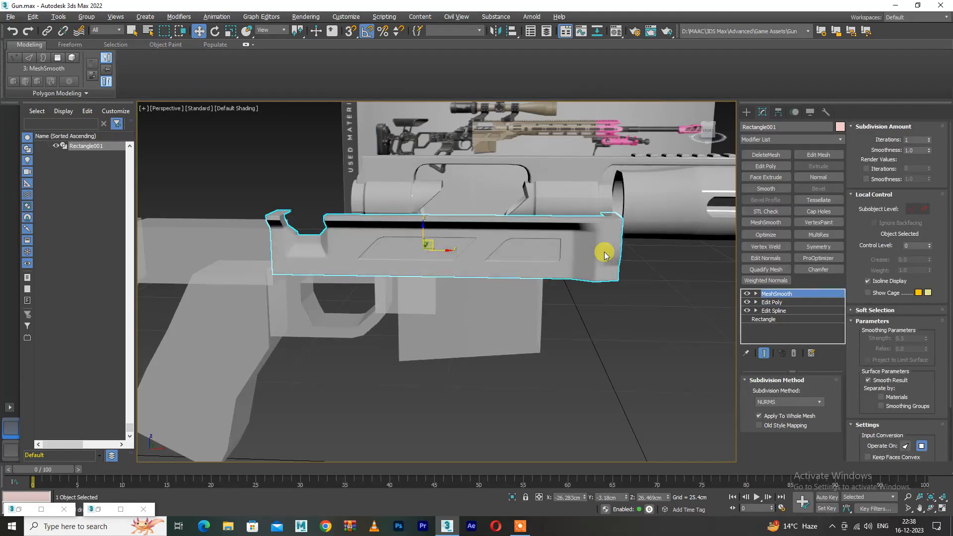
{"action": "middle_click_drag", "start_coordinate": [602, 249], "coordinate": [578, 261], "text": "alt"}
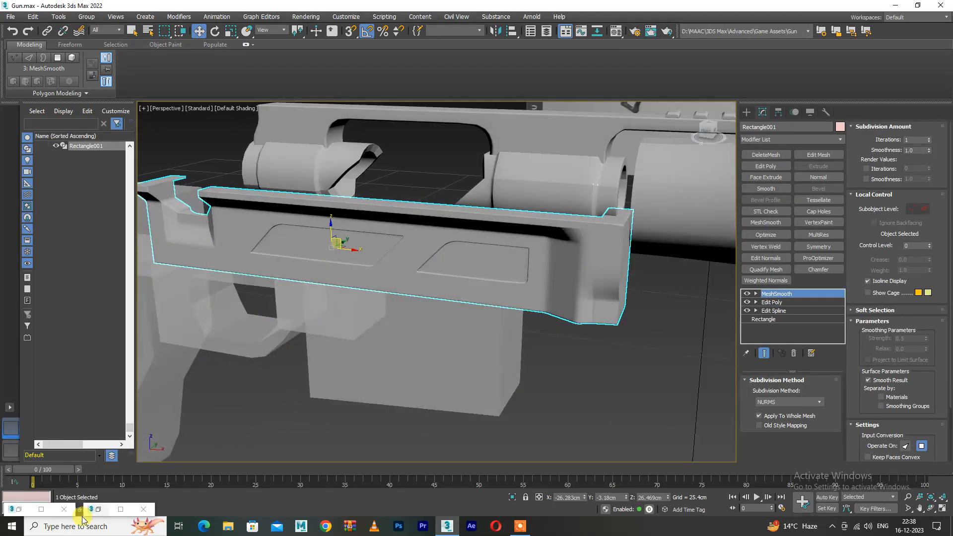
{"action": "left_click", "coordinate": [44, 508]}
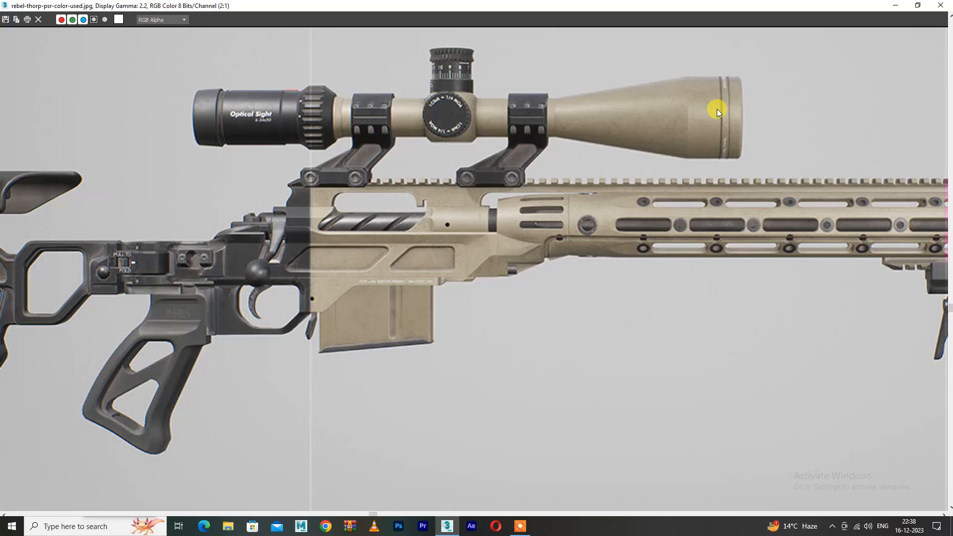
{"action": "left_click", "coordinate": [893, 7]}
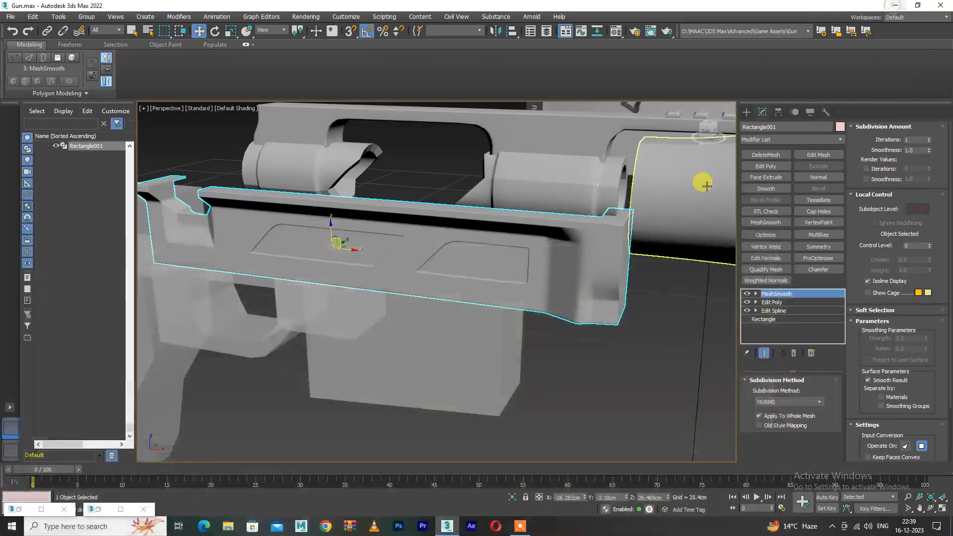
With MeshSmooth off, raise the lower side vertices in front of the end block so their edge runs as a straight diagonal
{"action": "key", "text": "F4"}
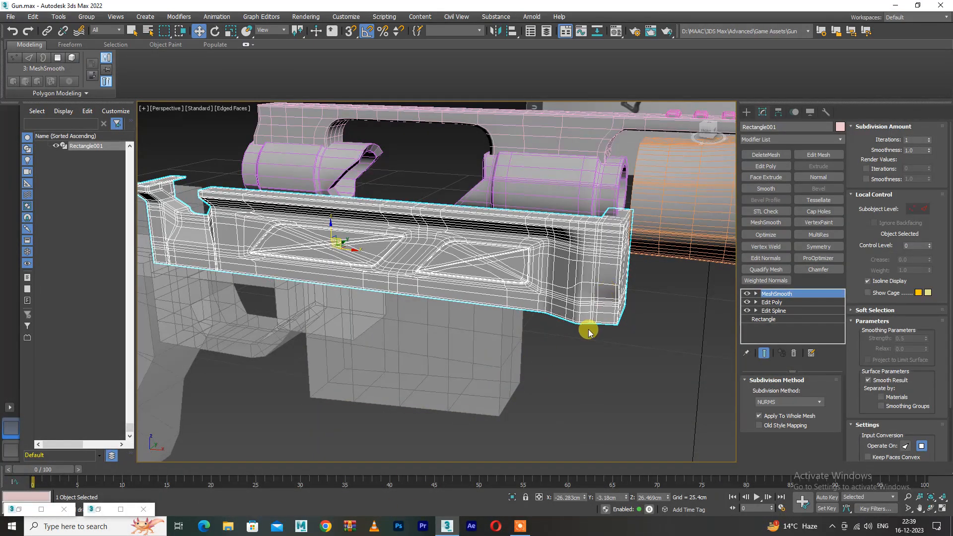
{"action": "middle_click_drag", "start_coordinate": [589, 329], "coordinate": [617, 319], "text": "alt"}
{"action": "scroll", "coordinate": [607, 281], "scroll_direction": "up", "scroll_amount": 5}
{"action": "middle_click_drag", "start_coordinate": [587, 290], "coordinate": [571, 304], "text": "alt"}
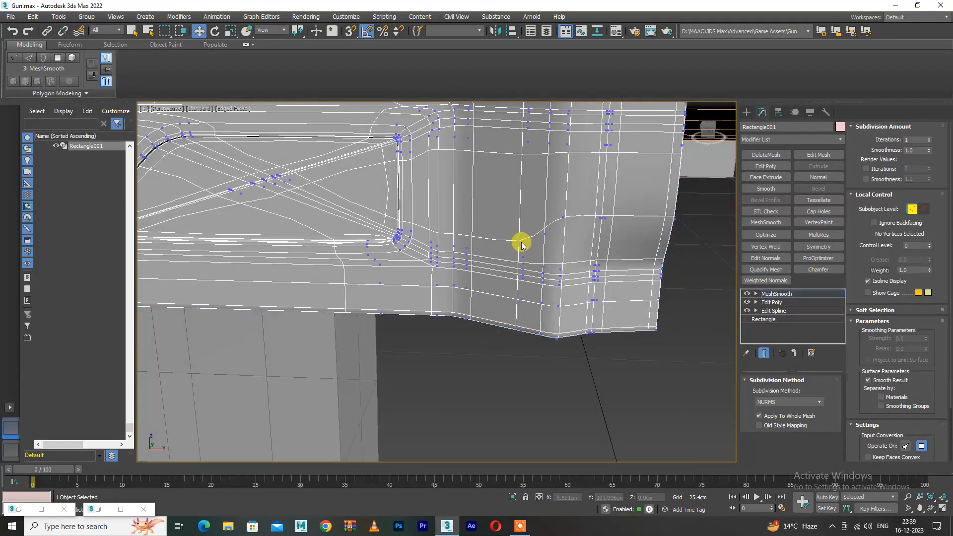
{"action": "left_click", "coordinate": [748, 295]}
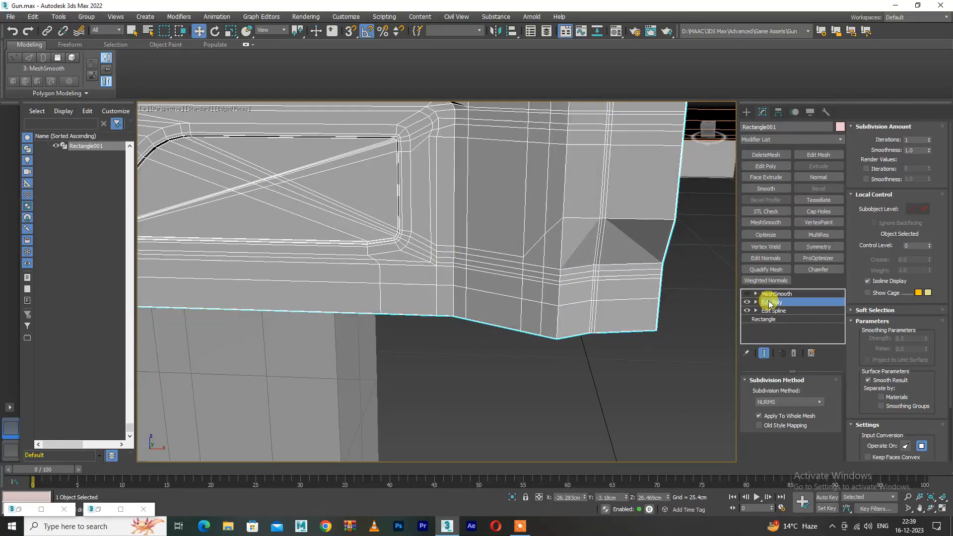
{"action": "left_click", "coordinate": [772, 302]}
{"action": "key", "text": "1"}
{"action": "middle_click_drag", "start_coordinate": [548, 277], "coordinate": [550, 280], "text": "alt"}
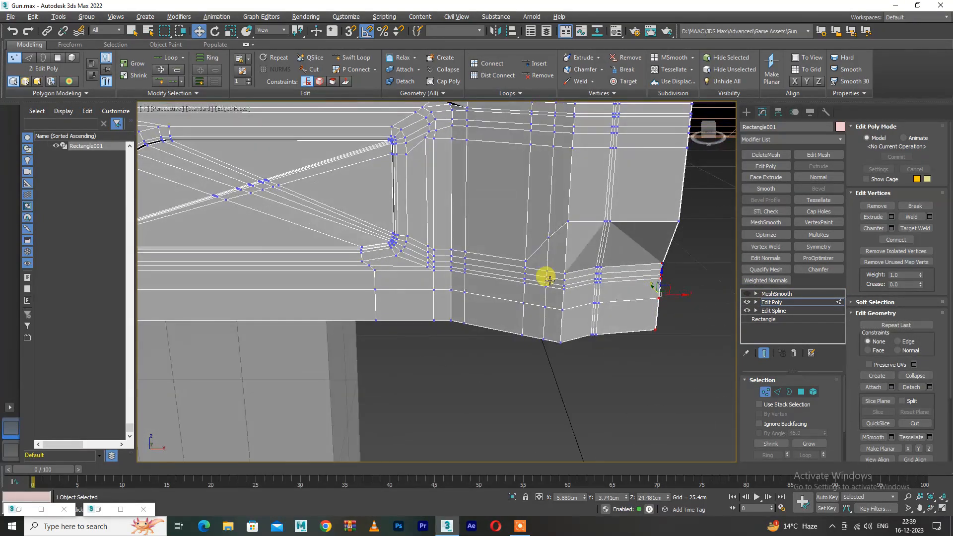
{"action": "left_click_drag", "start_coordinate": [524, 259], "coordinate": [526, 235]}
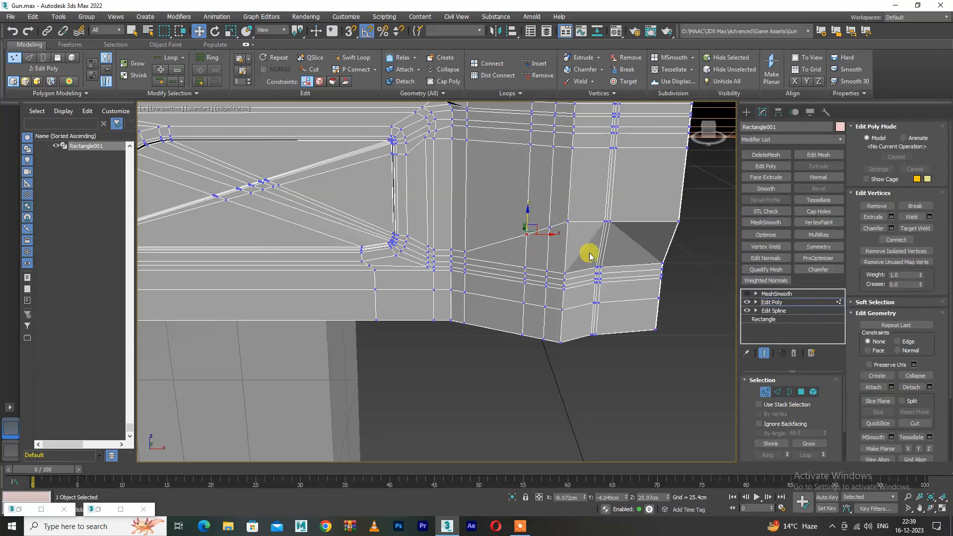
Select the three lower vertex columns beneath the diagonal edge and scale them flat along Y
{"action": "middle_click_drag", "start_coordinate": [575, 269], "coordinate": [547, 340], "text": "alt"}
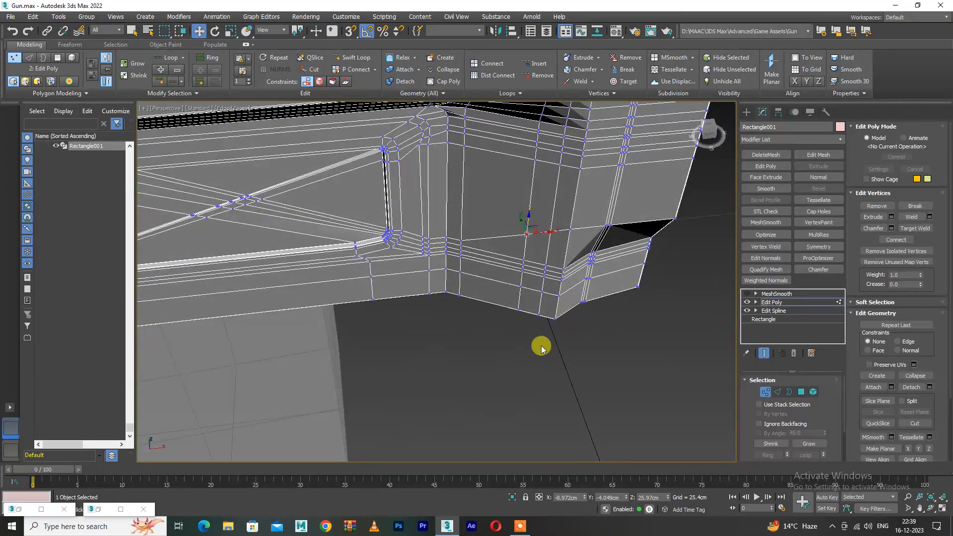
{"action": "left_click_drag", "start_coordinate": [574, 257], "coordinate": [574, 258]}
{"action": "middle_click_drag", "start_coordinate": [573, 258], "coordinate": [545, 296], "text": "alt"}
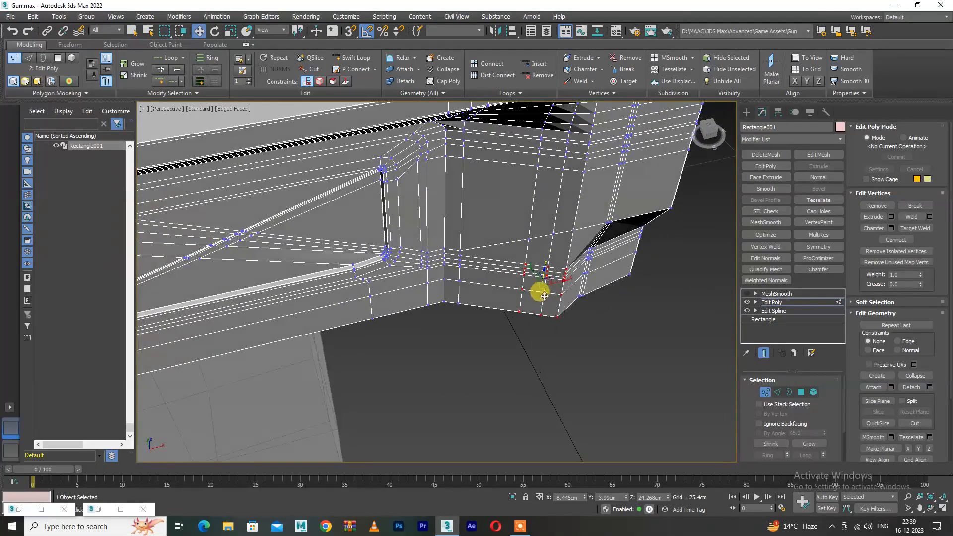
{"action": "key", "text": "r"}
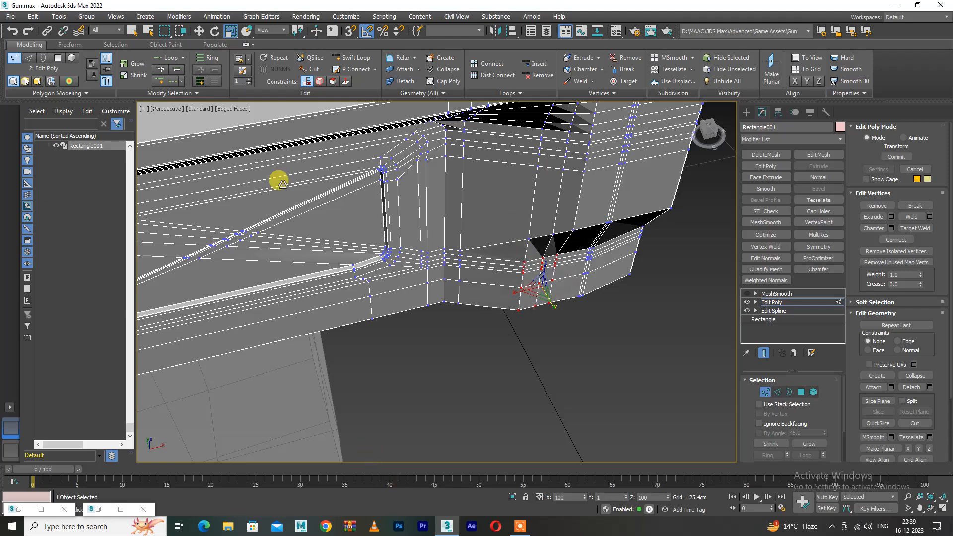
{"action": "key", "text": "w"}
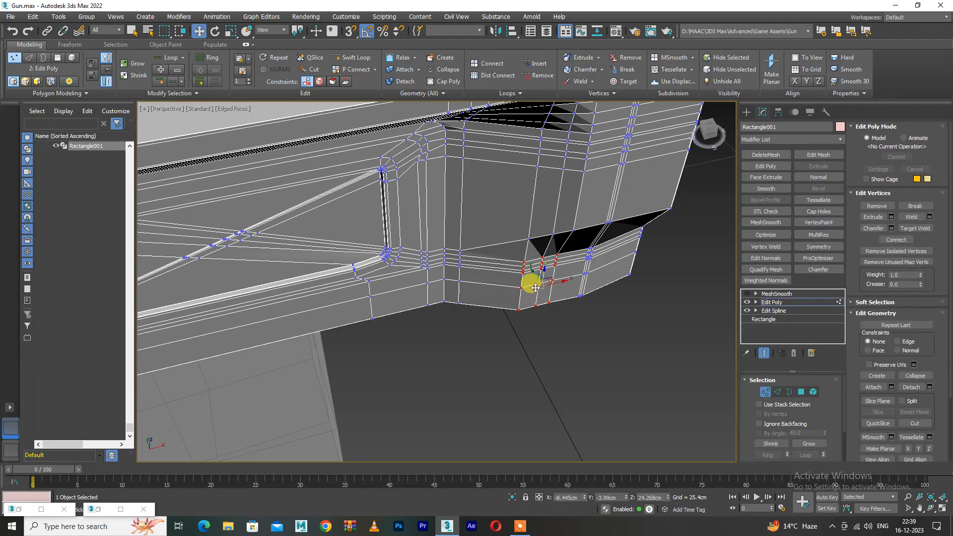
Adjust the three flattened columns in wireframe and move them along Y to about -3.39 cm
{"action": "middle_click_drag", "start_coordinate": [524, 297], "coordinate": [547, 194], "text": "alt"}
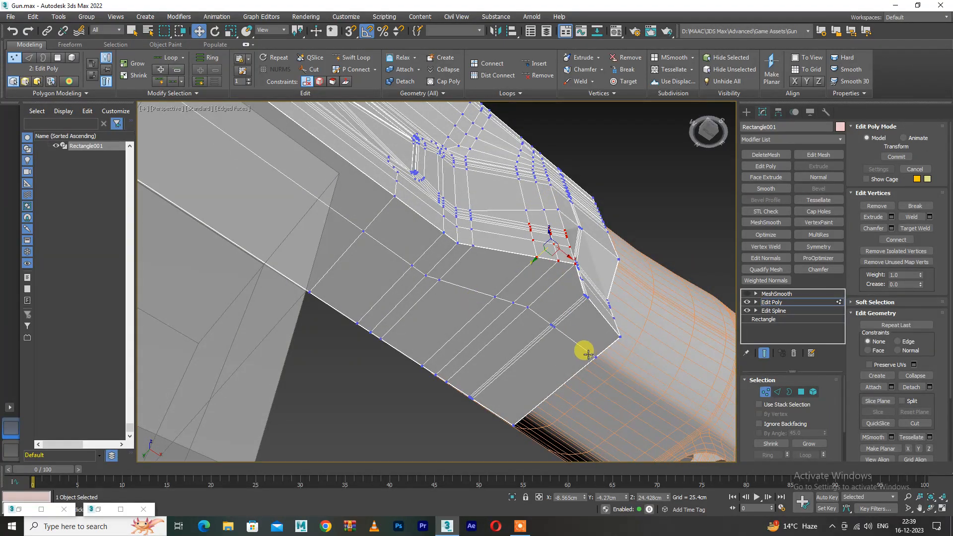
{"action": "key", "text": "F3"}
{"action": "mouse_move", "coordinate": [579, 349]}
{"action": "middle_mouse_down", "text": "alt"}
{"action": "mouse_move", "coordinate": [526, 343]}
{"action": "mouse_move", "coordinate": [526, 410]}
{"action": "mouse_move", "coordinate": [545, 268]}
{"action": "mouse_move", "coordinate": [564, 252]}
{"action": "middle_mouse_up", "text": "alt"}
{"action": "key", "text": "r"}
{"action": "middle_click_drag", "start_coordinate": [520, 366], "coordinate": [523, 295], "text": "alt"}
{"action": "key", "text": "w"}
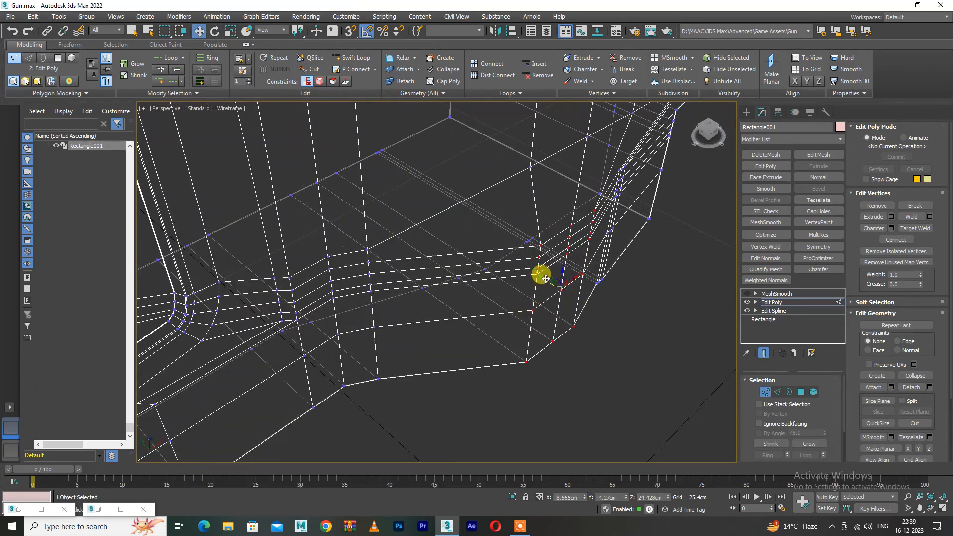
{"action": "middle_click_drag", "start_coordinate": [515, 230], "coordinate": [499, 303], "text": "alt"}
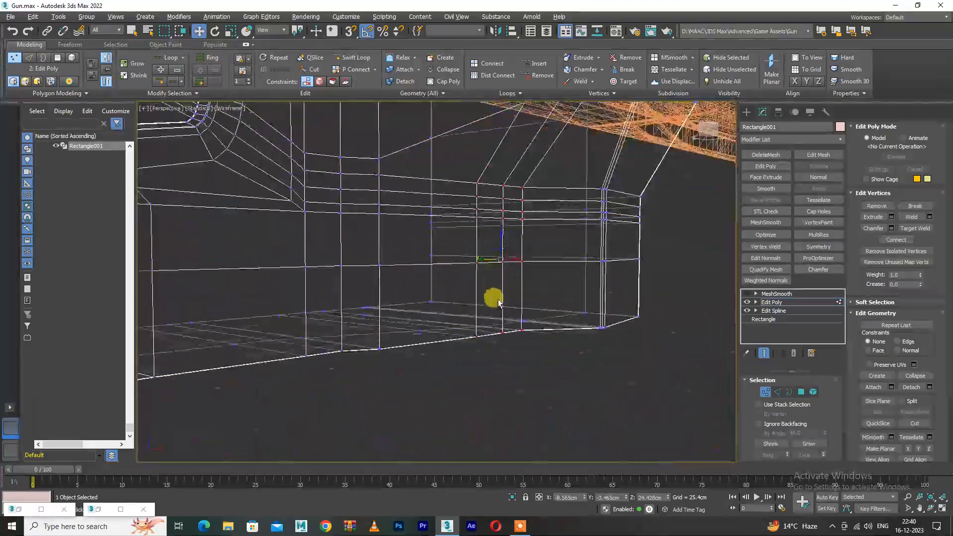
{"action": "mouse_move", "coordinate": [479, 259]}
{"action": "middle_mouse_down", "text": "alt"}
{"action": "mouse_move", "coordinate": [452, 296]}
{"action": "mouse_move", "coordinate": [396, 285]}
{"action": "mouse_move", "coordinate": [490, 298]}
{"action": "mouse_move", "coordinate": [467, 255]}
{"action": "mouse_move", "coordinate": [441, 328]}
{"action": "middle_mouse_up", "text": "alt"}
{"action": "key", "text": "F3"}
{"action": "scroll", "coordinate": [453, 310], "scroll_direction": "down", "scroll_amount": 5}
{"action": "middle_click_drag", "start_coordinate": [461, 279], "coordinate": [476, 293], "text": "alt"}
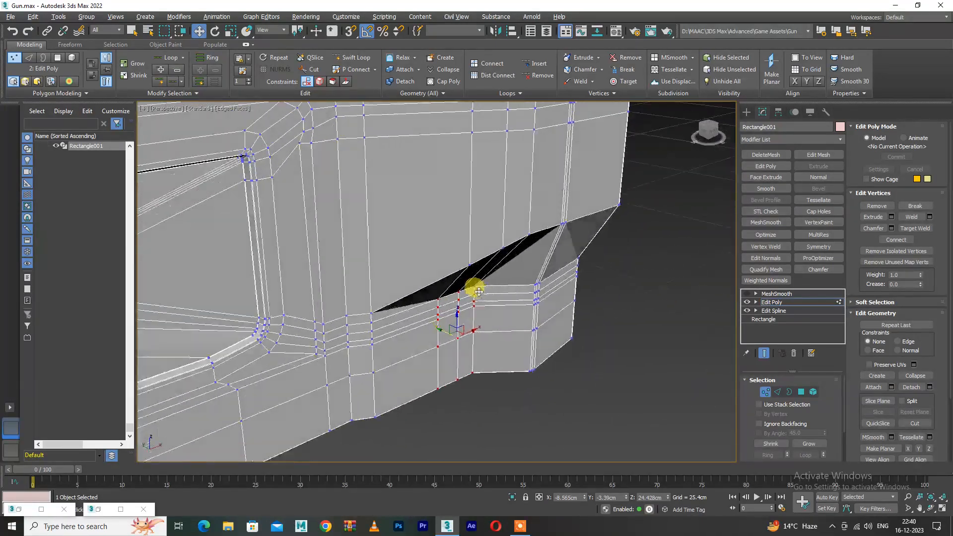
{"action": "middle_click_drag", "start_coordinate": [479, 292], "coordinate": [461, 287], "text": "alt"}
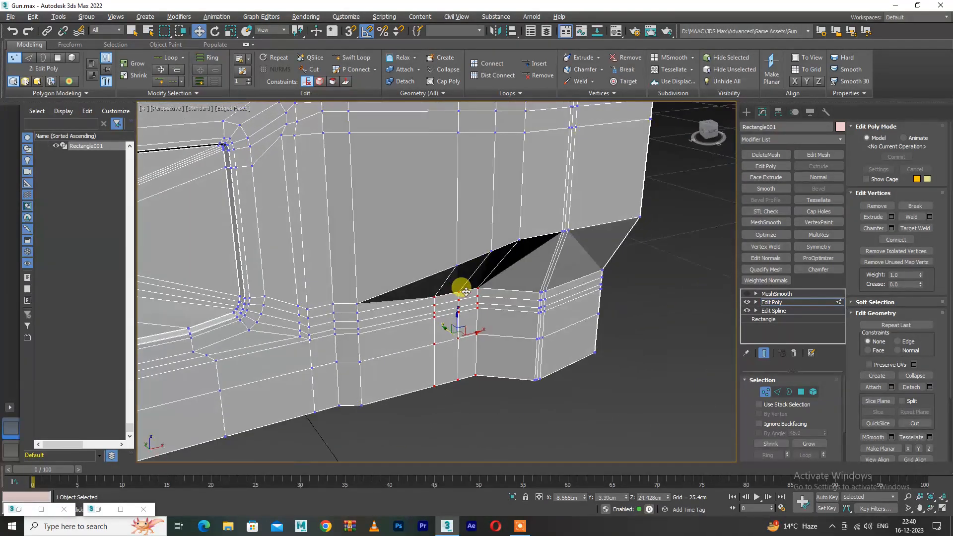
Check the rifle reference image again and preview the recessed lower front end with MeshSmooth on
{"action": "left_click", "coordinate": [40, 509]}
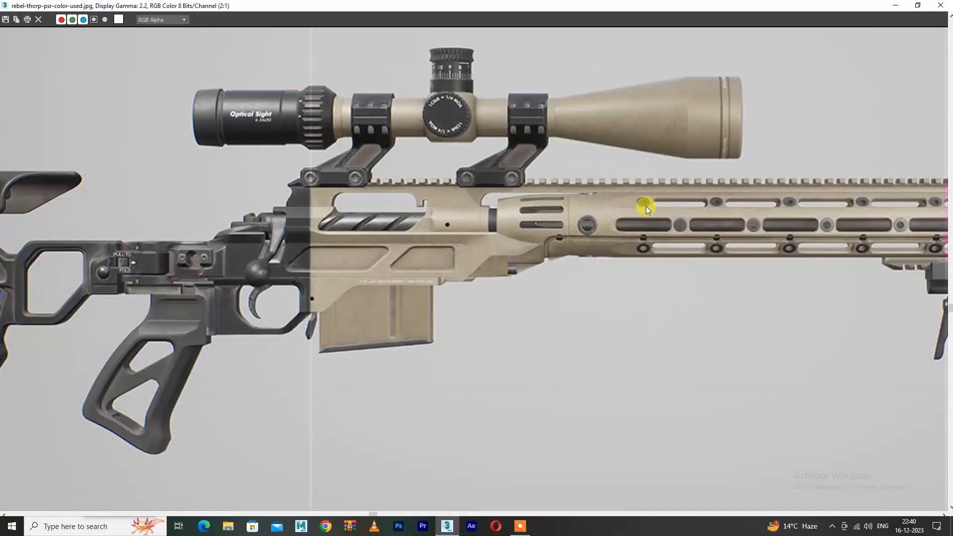
{"action": "left_click", "coordinate": [893, 5]}
{"action": "middle_click_drag", "start_coordinate": [589, 286], "coordinate": [567, 296], "text": "alt"}
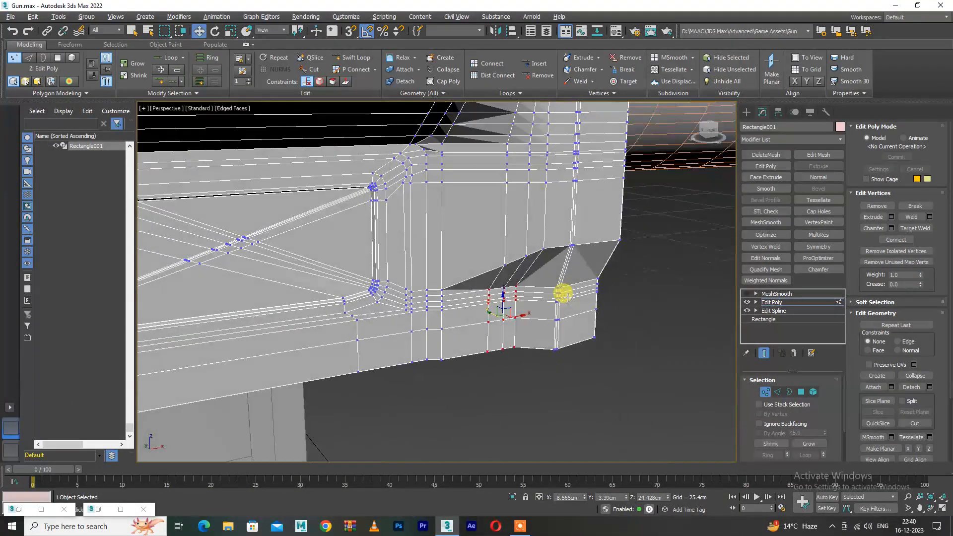
{"action": "left_click", "coordinate": [767, 302]}
{"action": "left_click", "coordinate": [747, 293]}
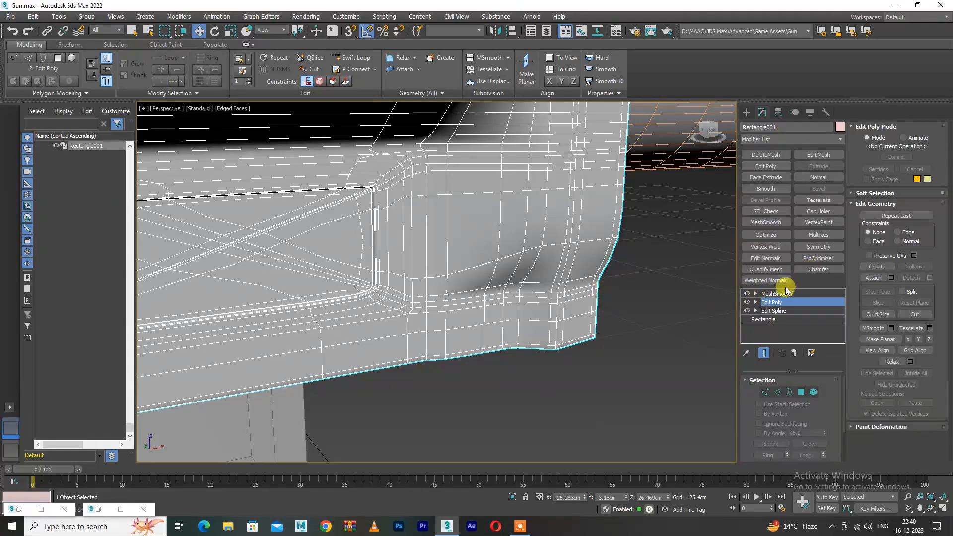
Turn MeshSmooth off and insert a SwiftLoop edge loop close to the recess's diagonal upper edge
{"action": "left_click", "coordinate": [748, 294]}
{"action": "scroll", "coordinate": [536, 292], "scroll_direction": "up", "scroll_amount": 4}
{"action": "key", "text": "shift+alt+w"}
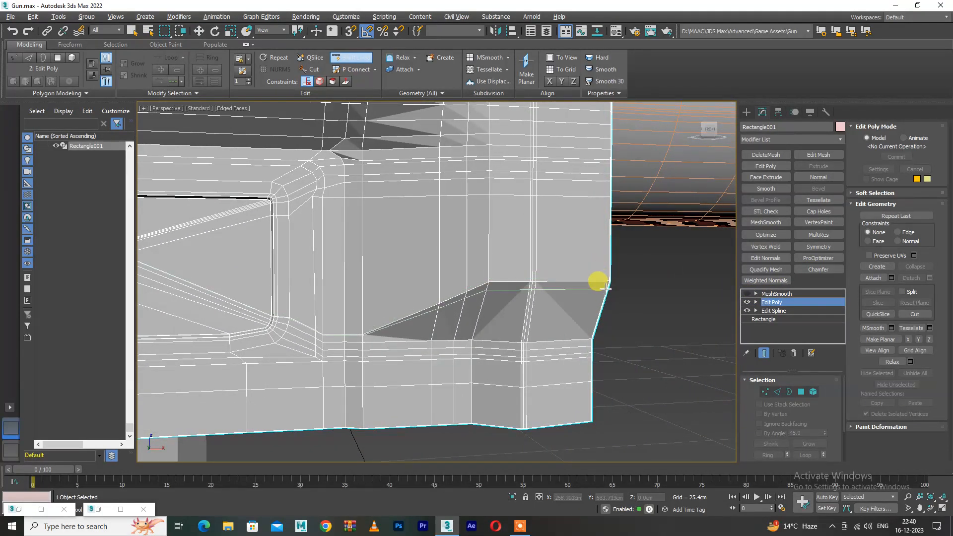
{"action": "scroll", "coordinate": [605, 285], "scroll_direction": "down", "scroll_amount": 5}
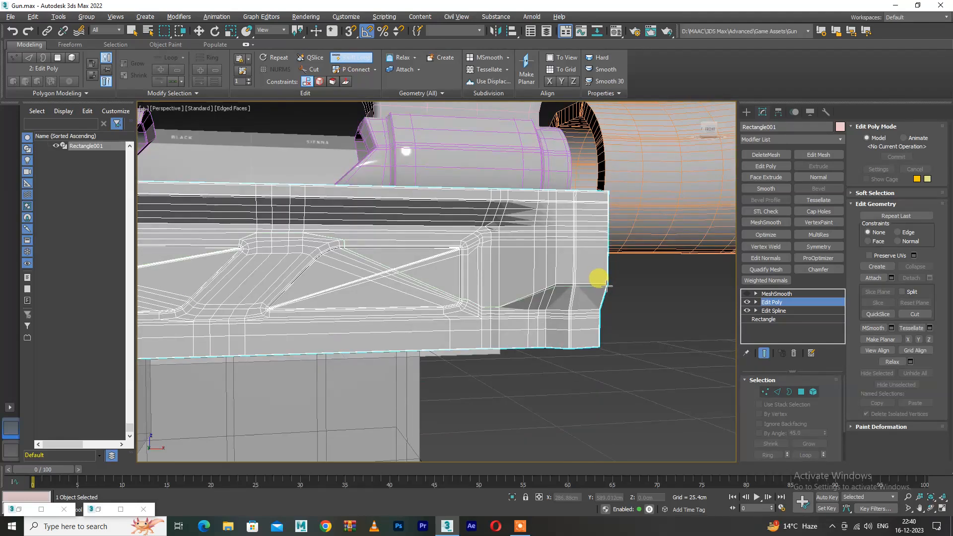
{"action": "scroll", "coordinate": [607, 285], "scroll_direction": "up", "scroll_amount": 3}
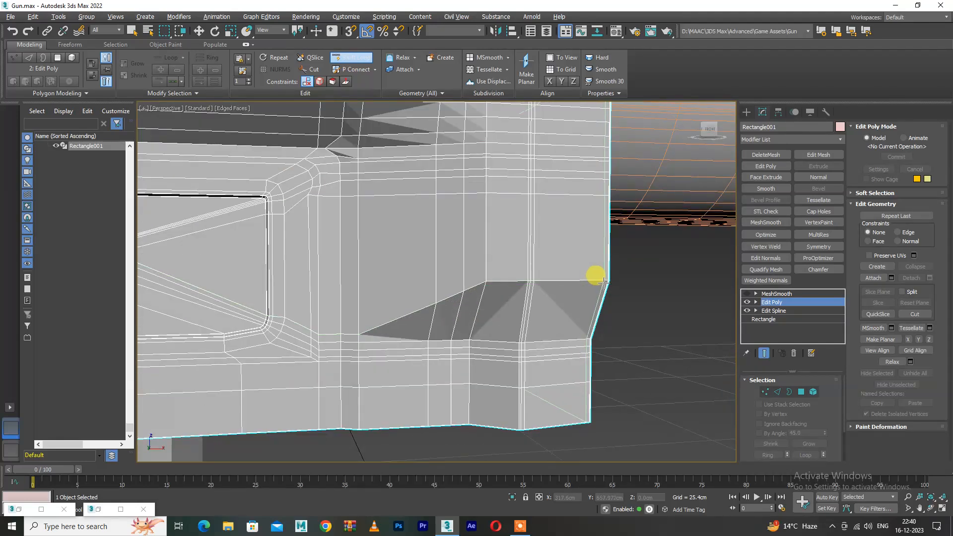
{"action": "left_click", "coordinate": [550, 294]}
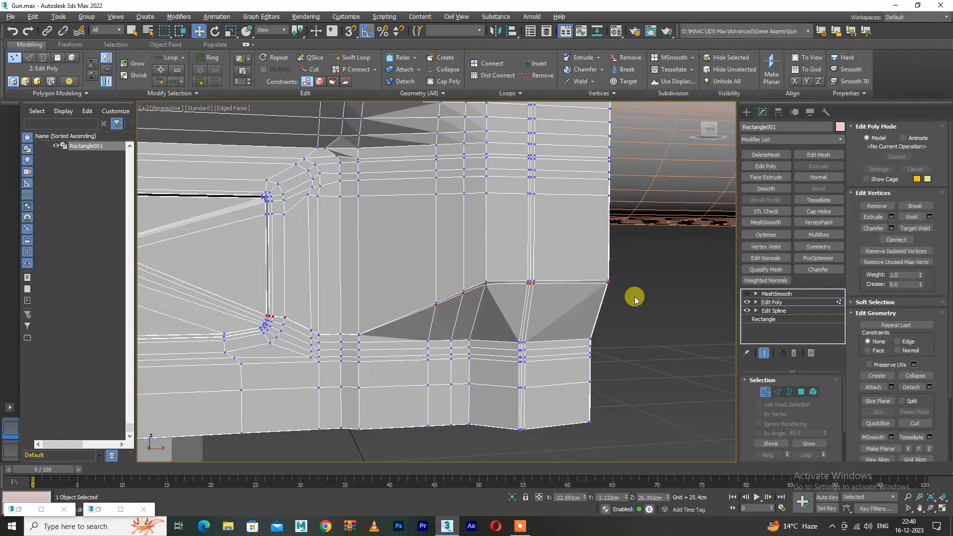
{"action": "key", "text": "w"}
Isolate the body with MeshSmooth on and edges hidden, and examine the smoothed recess at its lower front end
{"action": "left_click", "coordinate": [745, 294]}
{"action": "mouse_move", "coordinate": [580, 283]}
{"action": "middle_mouse_down", "text": "alt"}
{"action": "mouse_move", "coordinate": [524, 294]}
{"action": "mouse_move", "coordinate": [536, 288]}
{"action": "mouse_move", "coordinate": [506, 309]}
{"action": "mouse_move", "coordinate": [586, 314]}
{"action": "mouse_move", "coordinate": [584, 299]}
{"action": "mouse_move", "coordinate": [552, 288]}
{"action": "mouse_move", "coordinate": [509, 290]}
{"action": "mouse_move", "coordinate": [515, 310]}
{"action": "mouse_move", "coordinate": [536, 324]}
{"action": "mouse_move", "coordinate": [453, 308]}
{"action": "mouse_move", "coordinate": [483, 315]}
{"action": "mouse_move", "coordinate": [501, 335]}
{"action": "mouse_move", "coordinate": [502, 300]}
{"action": "mouse_move", "coordinate": [474, 298]}
{"action": "mouse_move", "coordinate": [511, 300]}
{"action": "mouse_move", "coordinate": [531, 314]}
{"action": "mouse_move", "coordinate": [597, 285]}
{"action": "middle_mouse_up", "text": "alt"}
{"action": "scroll", "coordinate": [561, 284], "scroll_direction": "down", "scroll_amount": 4}
{"action": "key", "text": "F4"}
{"action": "key", "text": "Page_Up"}
{"action": "key", "text": "alt+q"}
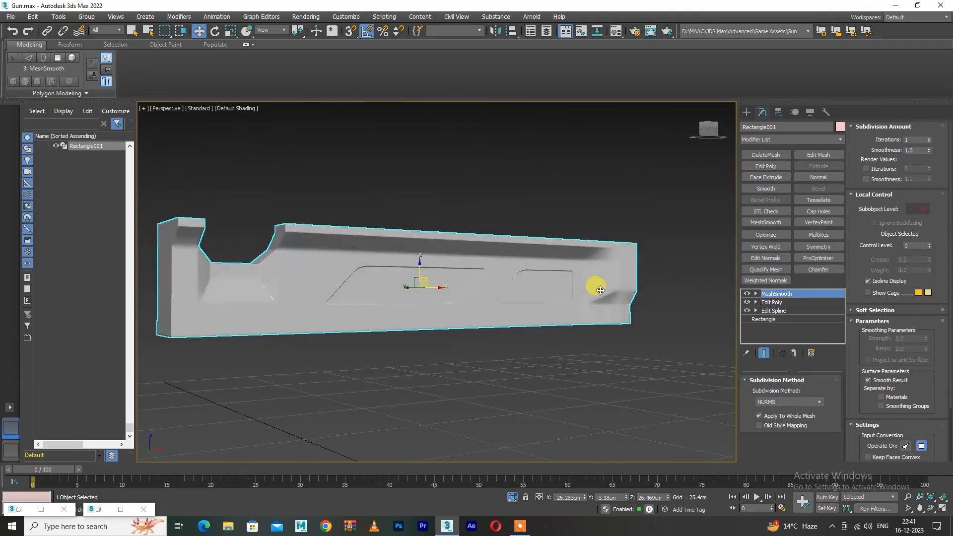
{"action": "scroll", "coordinate": [521, 347], "scroll_direction": "up", "scroll_amount": 4}
{"action": "middle_click_drag", "start_coordinate": [521, 347], "coordinate": [522, 327], "text": "alt"}
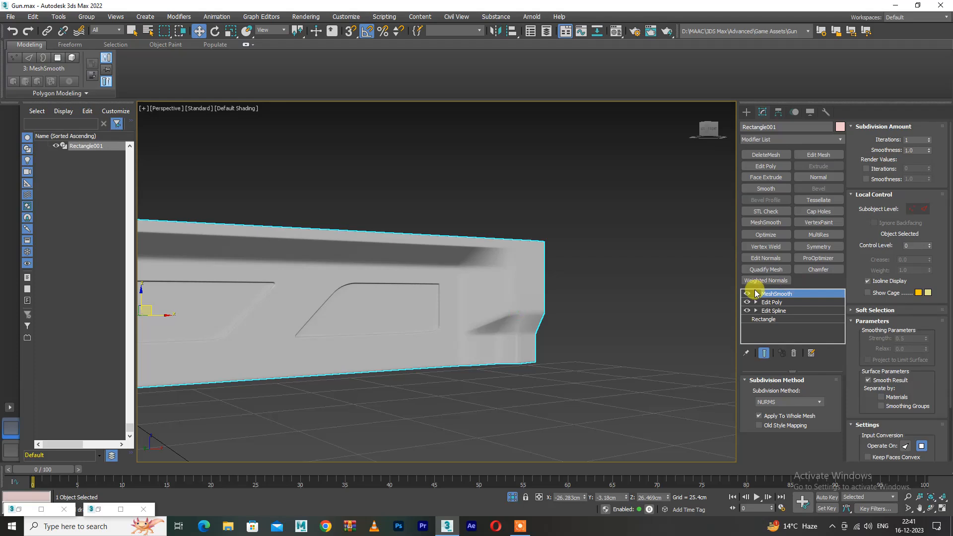
Try a SwiftLoop edge loop just above the recess's diagonal upper edge, previewing it with MeshSmooth
{"action": "left_click", "coordinate": [748, 293]}
{"action": "left_click", "coordinate": [772, 302]}
{"action": "key", "text": "F4"}
{"action": "scroll", "coordinate": [514, 323], "scroll_direction": "up", "scroll_amount": 4}
{"action": "key", "text": "alt+2"}
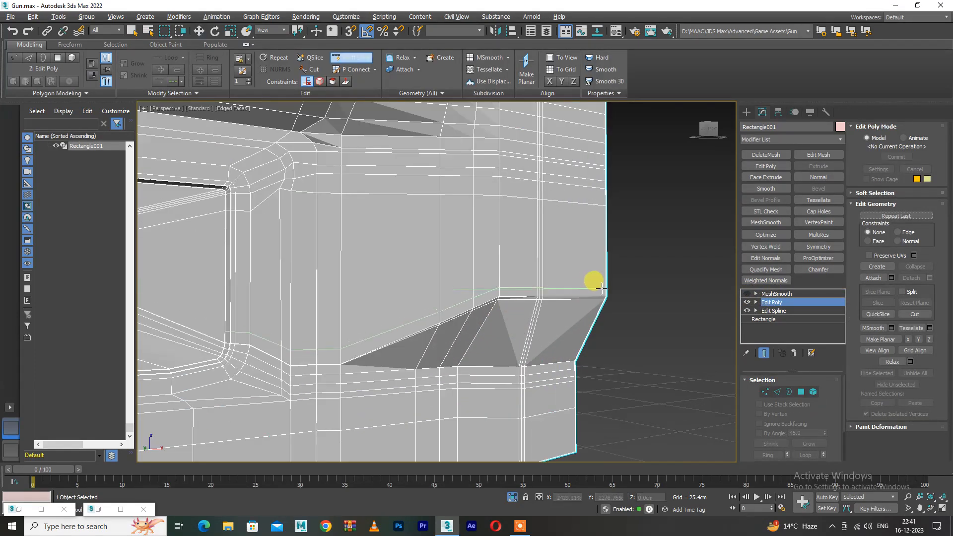
{"action": "scroll", "coordinate": [272, 345], "scroll_direction": "up", "scroll_amount": 4}
{"action": "middle_click_drag", "start_coordinate": [388, 336], "coordinate": [304, 283]}
{"action": "middle_click_drag", "start_coordinate": [576, 231], "coordinate": [438, 274]}
{"action": "scroll", "coordinate": [541, 218], "scroll_direction": "down", "scroll_amount": 4}
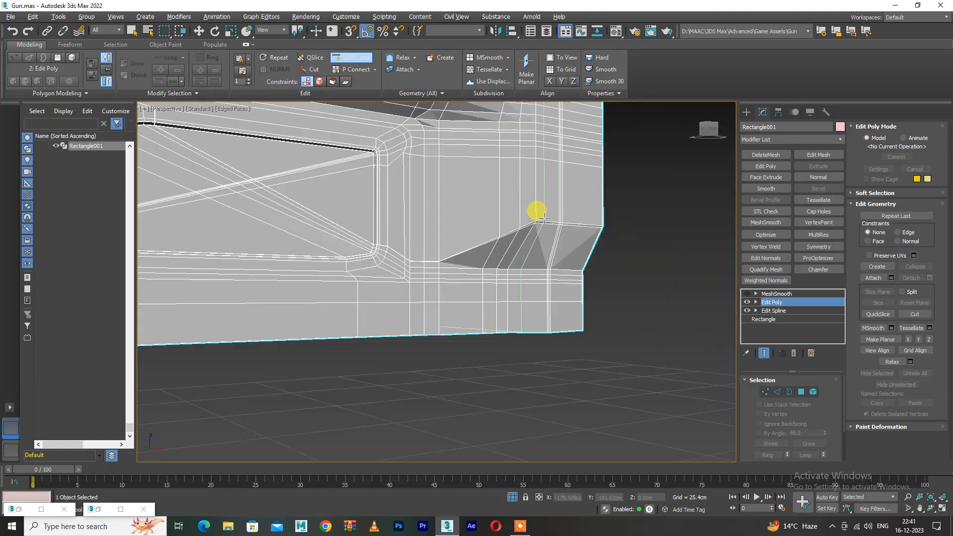
{"action": "left_click", "coordinate": [601, 222]}
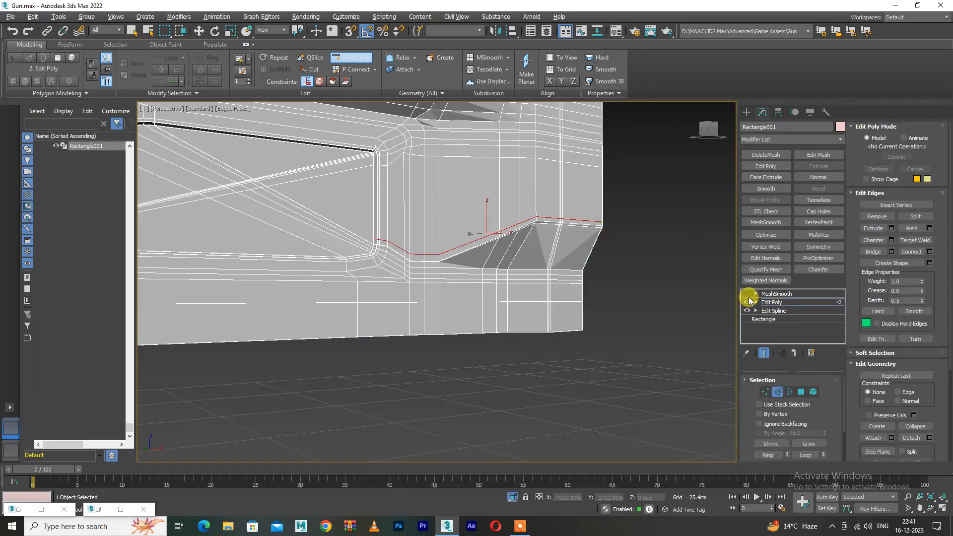
{"action": "left_click", "coordinate": [748, 294]}
{"action": "left_click", "coordinate": [748, 293]}
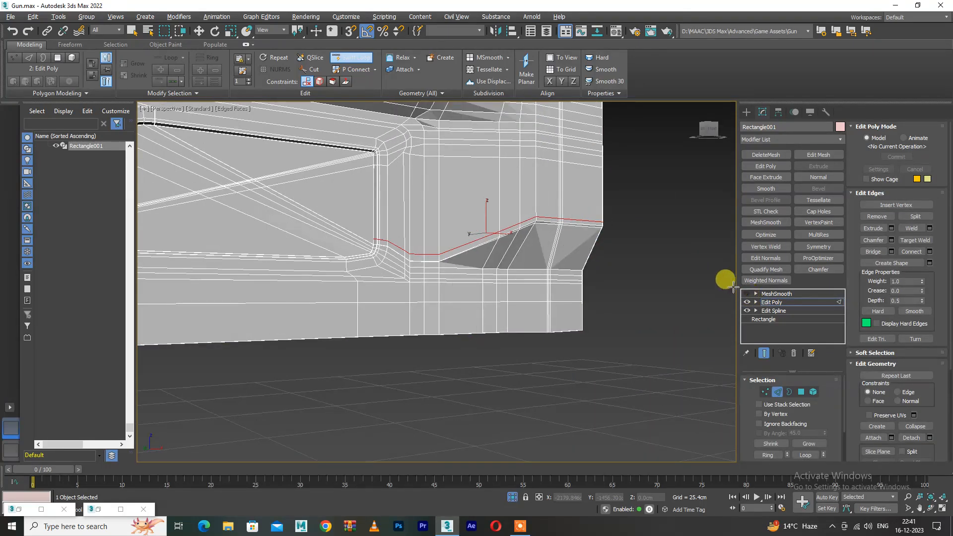
{"action": "left_click", "coordinate": [376, 201]}
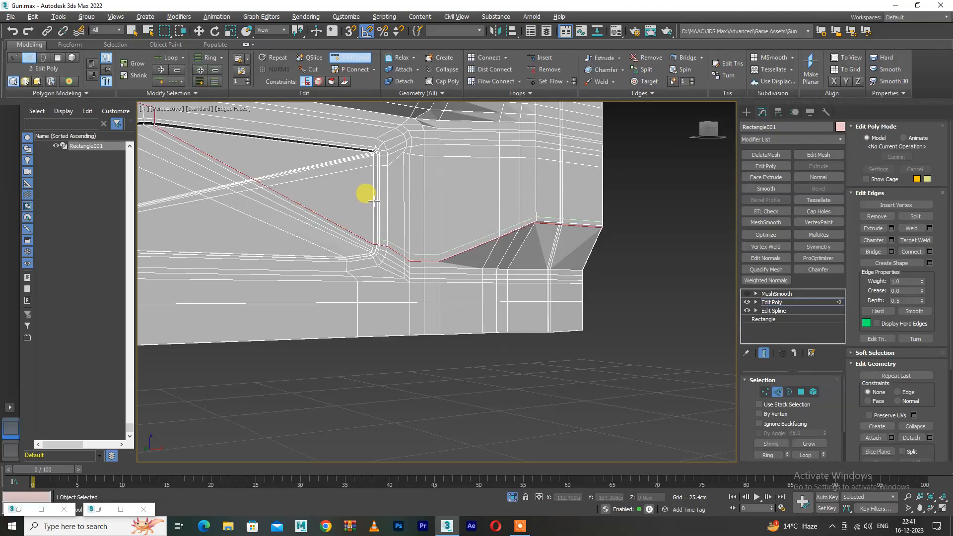
{"action": "key", "text": "1"}
{"action": "key", "text": "1"}
{"action": "scroll", "coordinate": [527, 242], "scroll_direction": "up", "scroll_amount": 5}
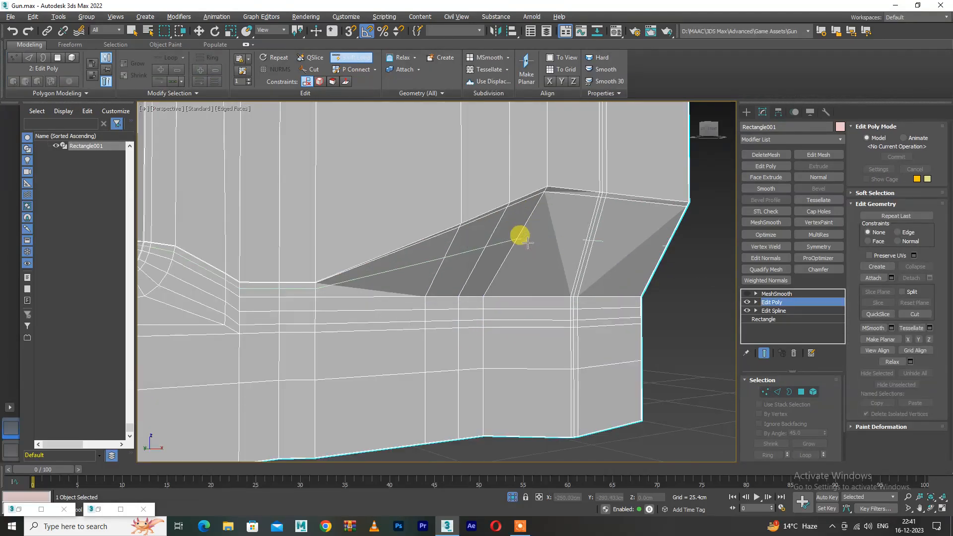
{"action": "scroll", "coordinate": [588, 246], "scroll_direction": "down", "scroll_amount": 4}
{"action": "right_click", "coordinate": [594, 253]}
Examine the unsmoothed recess at the body's lower front end and compare it with the two rifle reference images
{"action": "middle_click_drag", "start_coordinate": [579, 264], "coordinate": [479, 329], "text": "alt"}
{"action": "scroll", "coordinate": [551, 283], "scroll_direction": "up", "scroll_amount": 3}
{"action": "scroll", "coordinate": [546, 280], "scroll_direction": "down", "scroll_amount": 3}
{"action": "scroll", "coordinate": [439, 376], "scroll_direction": "down", "scroll_amount": 6}
{"action": "scroll", "coordinate": [452, 327], "scroll_direction": "up", "scroll_amount": 4}
{"action": "scroll", "coordinate": [438, 329], "scroll_direction": "down", "scroll_amount": 1}
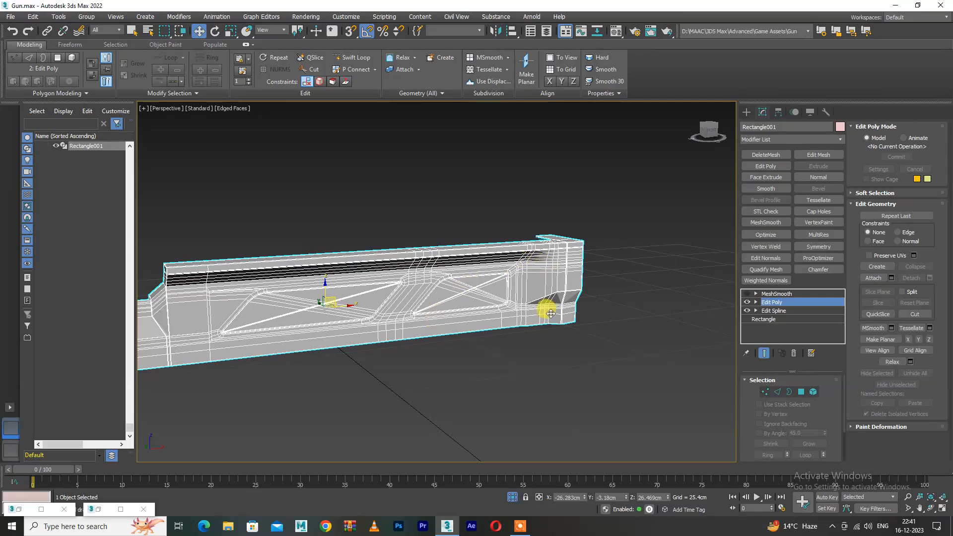
{"action": "scroll", "coordinate": [548, 308], "scroll_direction": "up", "scroll_amount": 4}
{"action": "scroll", "coordinate": [553, 281], "scroll_direction": "down", "scroll_amount": 1}
{"action": "scroll", "coordinate": [502, 373], "scroll_direction": "up", "scroll_amount": 1}
{"action": "middle_click_drag", "start_coordinate": [553, 281], "coordinate": [503, 371]}
{"action": "middle_click_drag", "start_coordinate": [554, 321], "coordinate": [544, 265]}
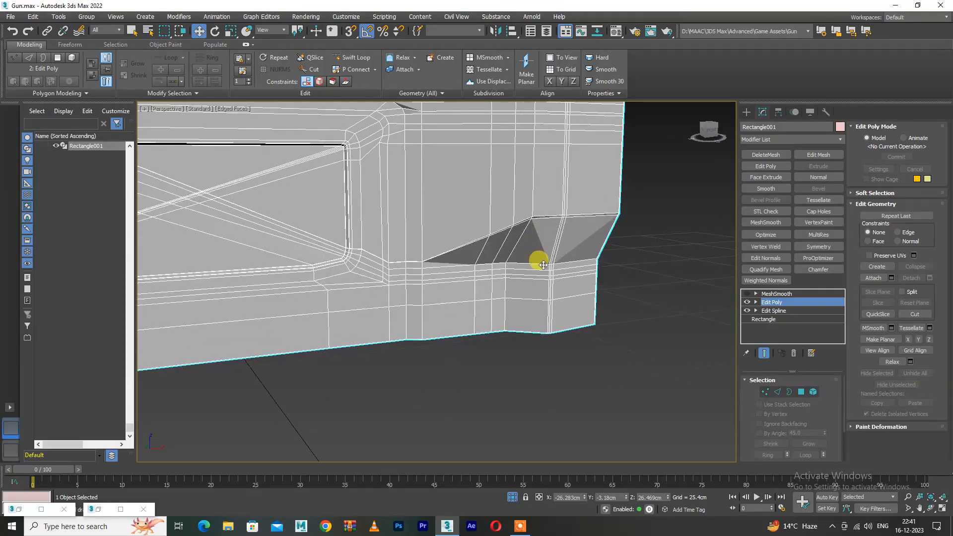
{"action": "key", "text": "1"}
{"action": "scroll", "coordinate": [547, 318], "scroll_direction": "up", "scroll_amount": 4}
{"action": "middle_click_drag", "start_coordinate": [513, 293], "coordinate": [497, 224]}
{"action": "scroll", "coordinate": [496, 224], "scroll_direction": "down", "scroll_amount": 3}
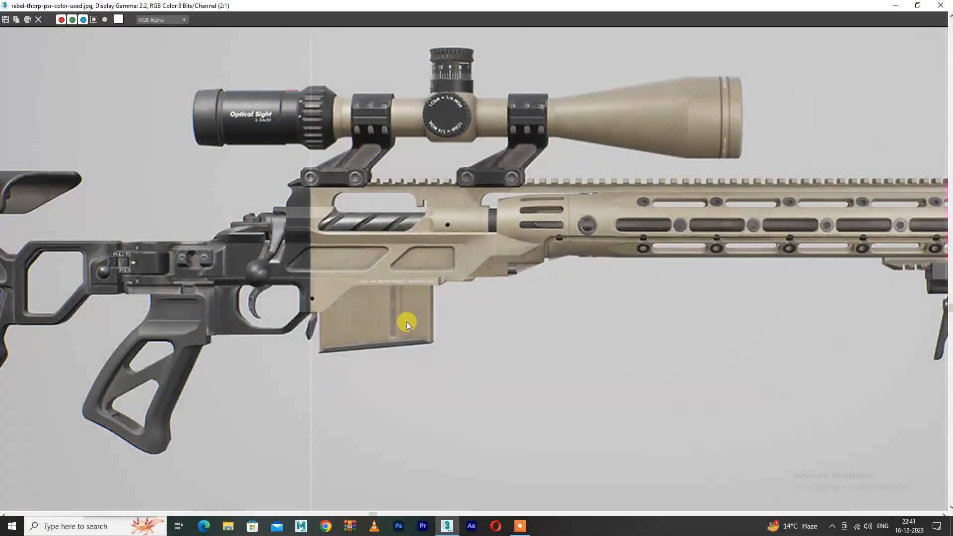
{"action": "left_click", "coordinate": [896, 6]}
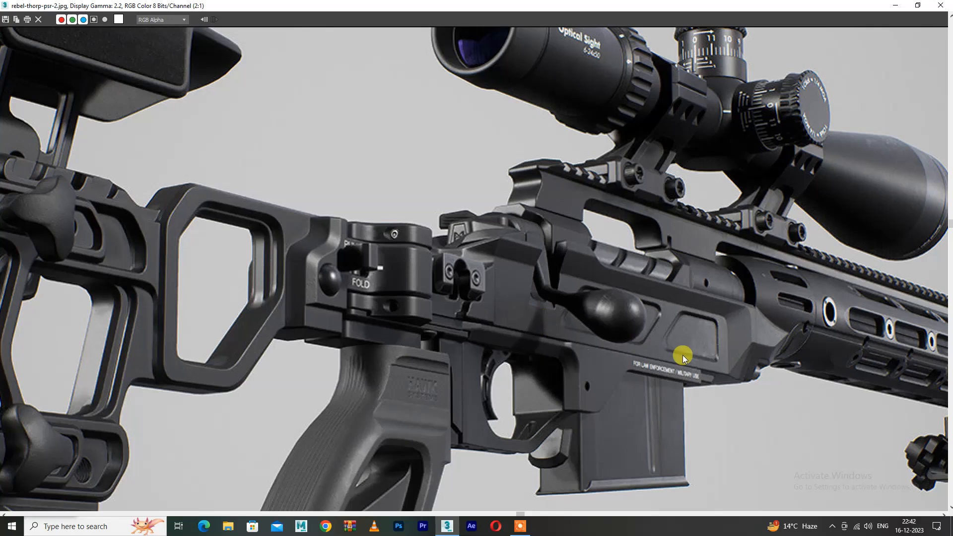
{"action": "left_click", "coordinate": [896, 5]}
In wireframe, move the column of vertices at the front end below the recess along Y by about 0.19 cm
{"action": "middle_click_drag", "start_coordinate": [579, 342], "coordinate": [581, 365], "text": "alt"}
{"action": "left_click_drag", "start_coordinate": [552, 310], "coordinate": [596, 213]}
{"action": "middle_click_drag", "start_coordinate": [596, 213], "coordinate": [477, 193], "text": "alt"}
{"action": "key", "text": "F3"}
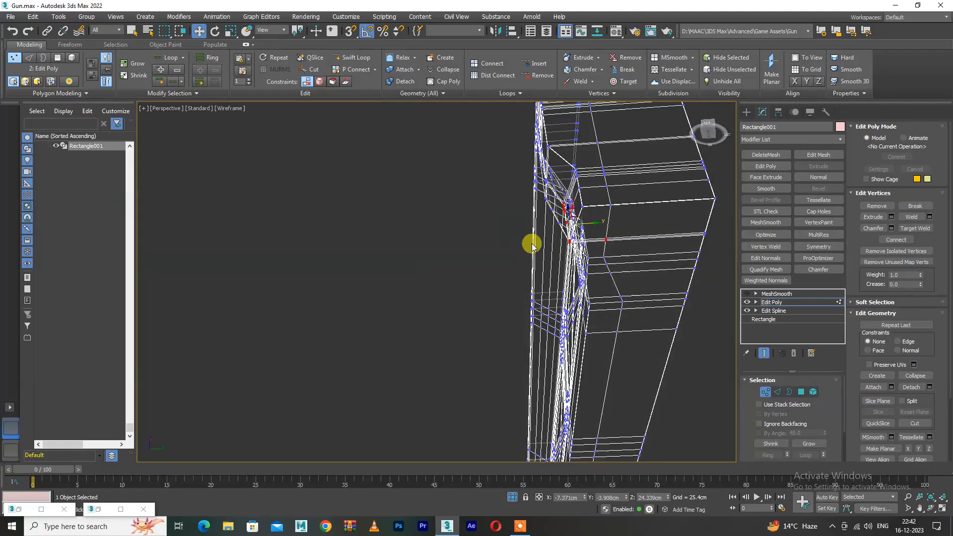
{"action": "middle_click_drag", "start_coordinate": [630, 219], "coordinate": [536, 217], "text": "alt"}
{"action": "middle_click_drag", "start_coordinate": [596, 237], "coordinate": [578, 335], "text": "alt"}
{"action": "middle_click_drag", "start_coordinate": [645, 263], "coordinate": [612, 270], "text": "alt"}
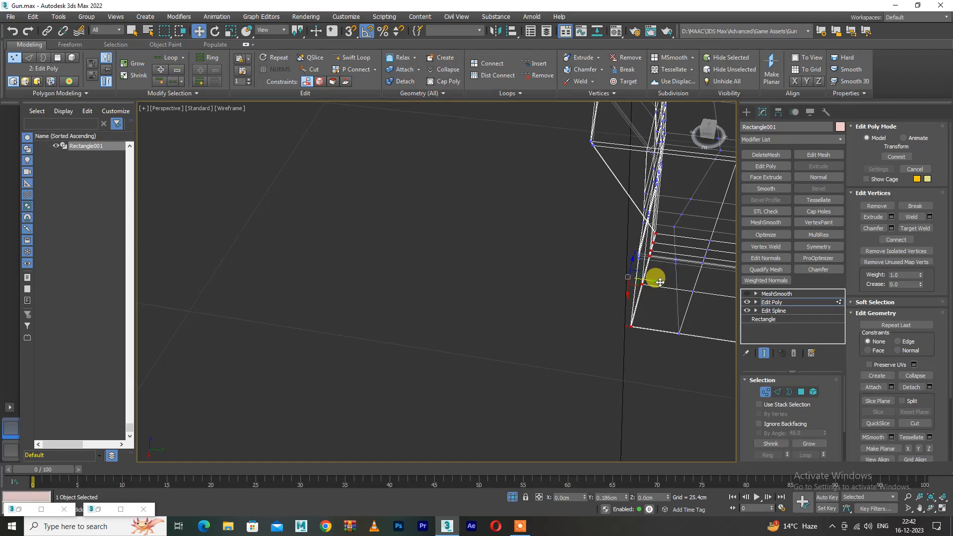
Move the front vertices of the underside's middle row along Y to about -2.64 cm
{"action": "middle_click_drag", "start_coordinate": [657, 282], "coordinate": [561, 266], "text": "alt"}
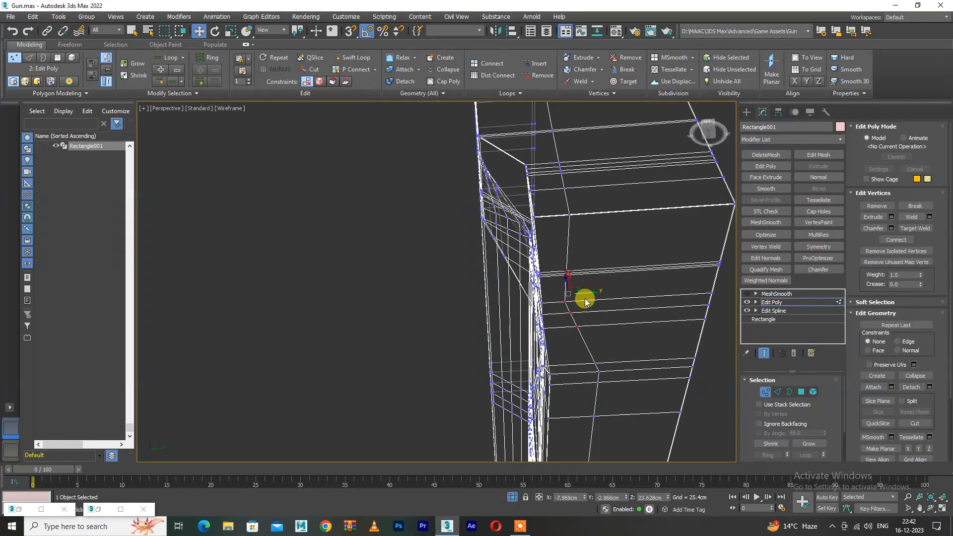
{"action": "scroll", "coordinate": [597, 302], "scroll_direction": "down", "scroll_amount": 3}
{"action": "middle_click_drag", "start_coordinate": [592, 297], "coordinate": [585, 273], "text": "alt"}
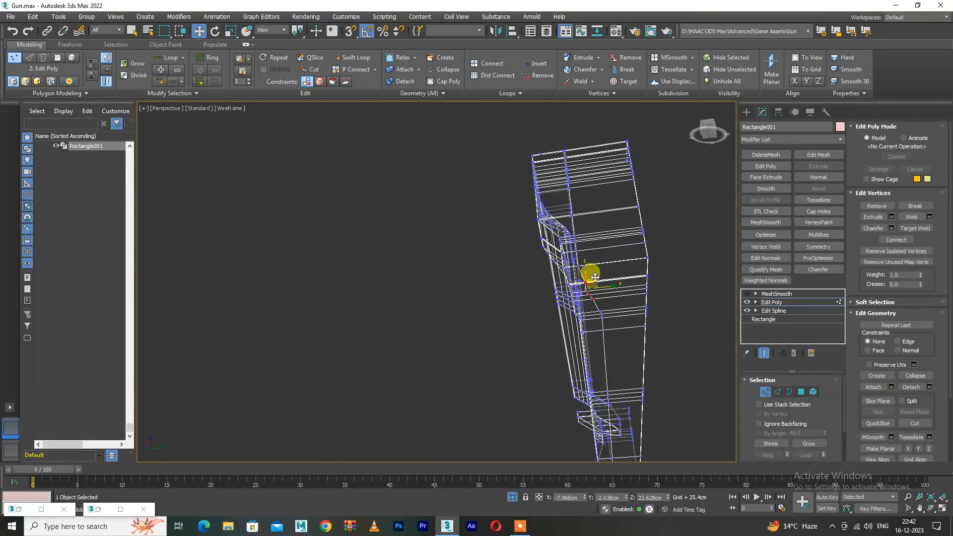
{"action": "scroll", "coordinate": [599, 295], "scroll_direction": "up", "scroll_amount": 3}
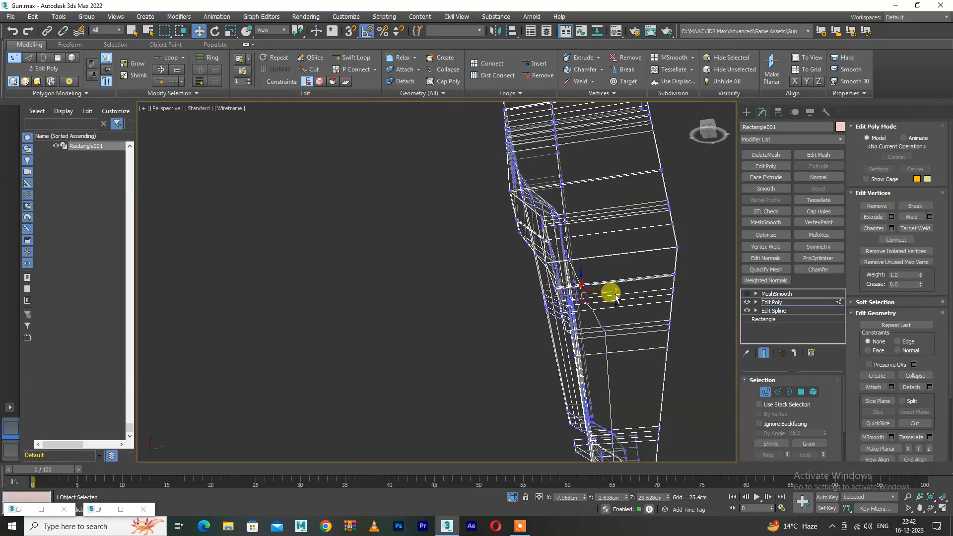
Align two neighbouring vertices of the underside's middle row with Scale and move them along Y to about -2.26 cm
{"action": "scroll", "coordinate": [611, 298], "scroll_direction": "up", "scroll_amount": 2}
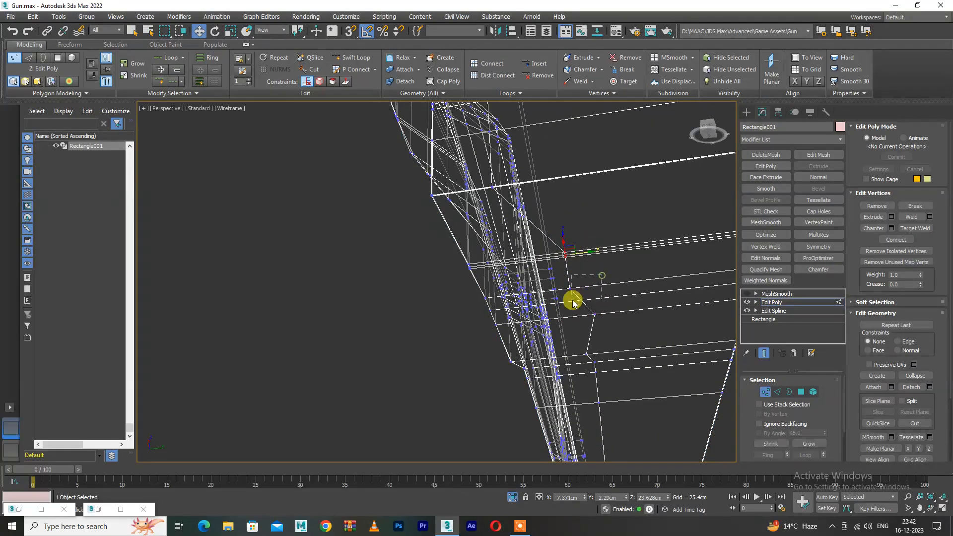
{"action": "left_click", "coordinate": [592, 317], "text": "ctrl"}
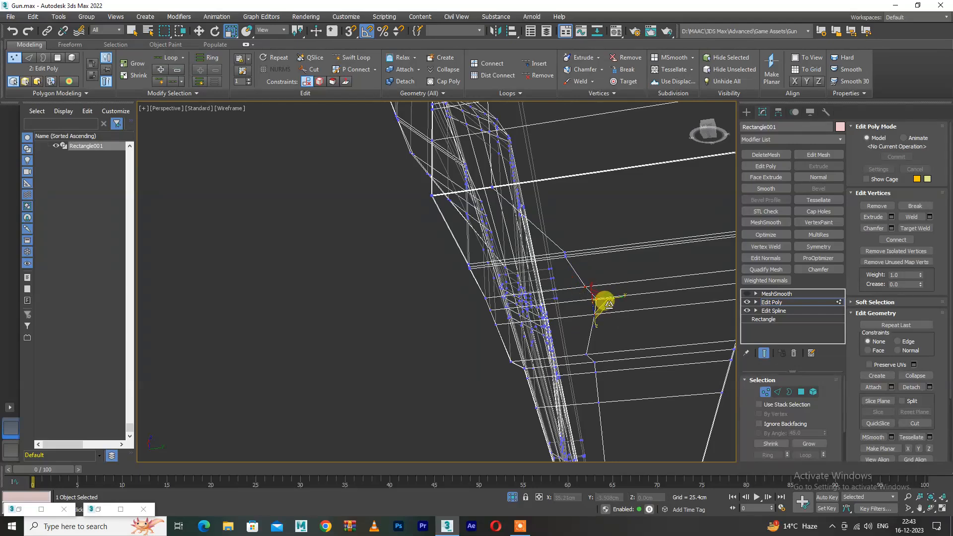
{"action": "left_click_drag", "start_coordinate": [605, 300], "coordinate": [594, 309]}
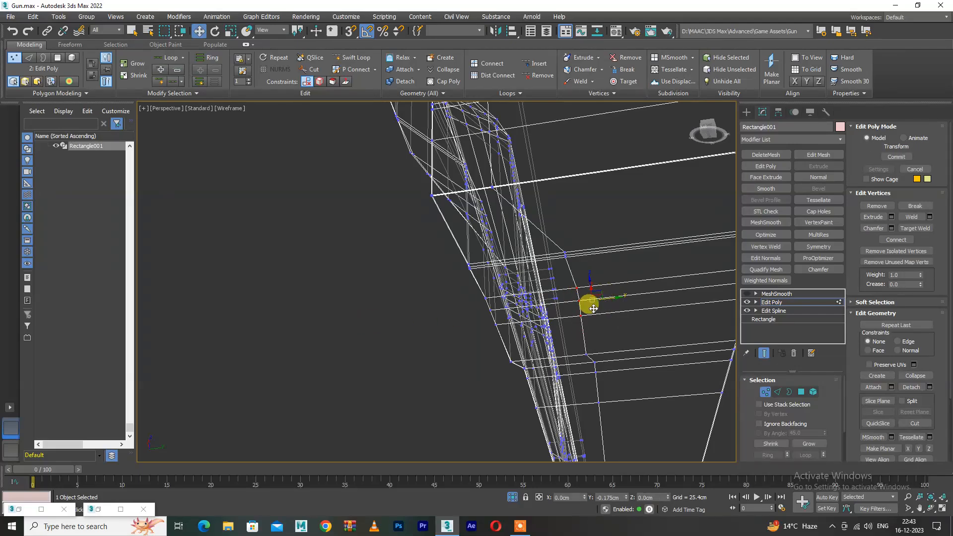
{"action": "middle_click_drag", "start_coordinate": [589, 314], "coordinate": [596, 400], "text": "alt"}
Try to align the front vertices of the body's bottom outer edge with Scale, checking them in shaded view
{"action": "middle_click_drag", "start_coordinate": [533, 424], "coordinate": [517, 351], "text": "alt"}
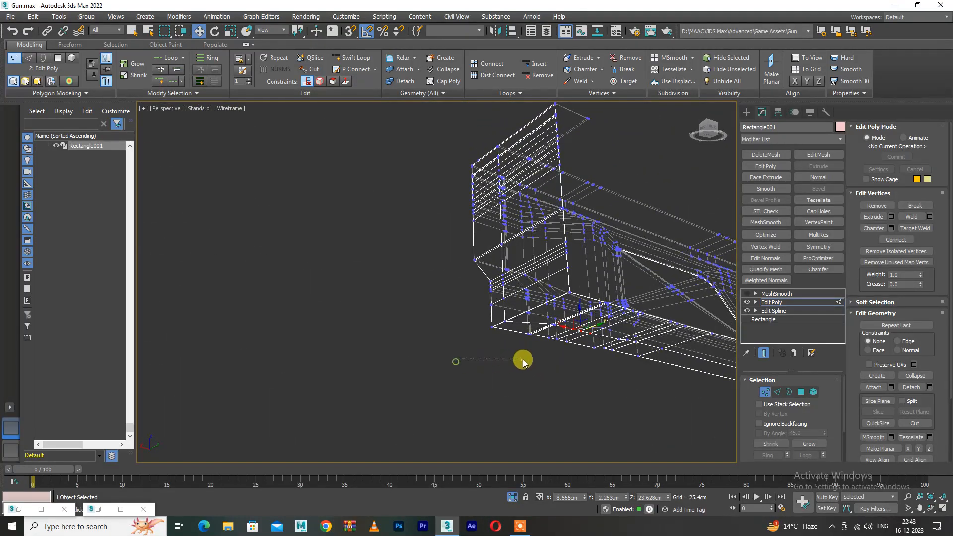
{"action": "left_click_drag", "start_coordinate": [524, 361], "coordinate": [540, 334]}
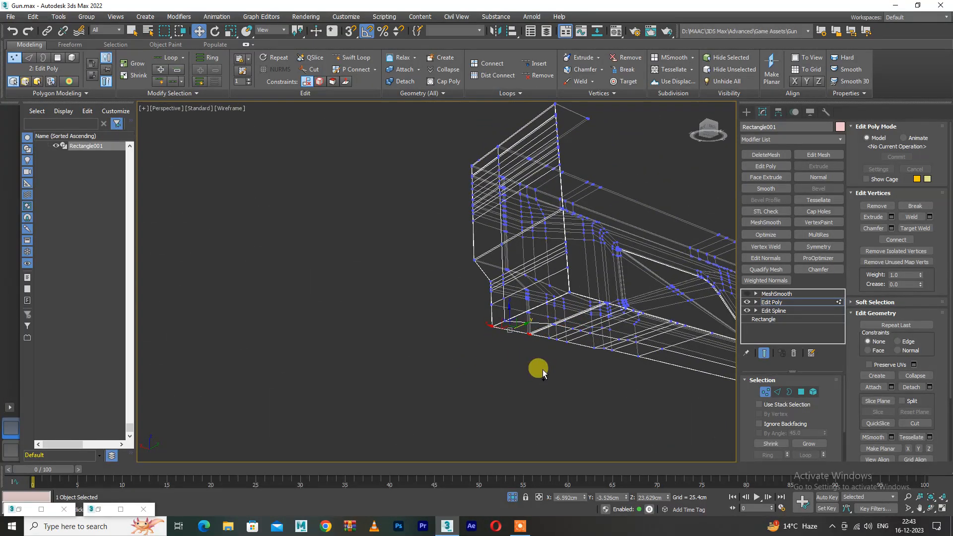
{"action": "middle_click_drag", "start_coordinate": [601, 350], "coordinate": [451, 398], "text": "alt"}
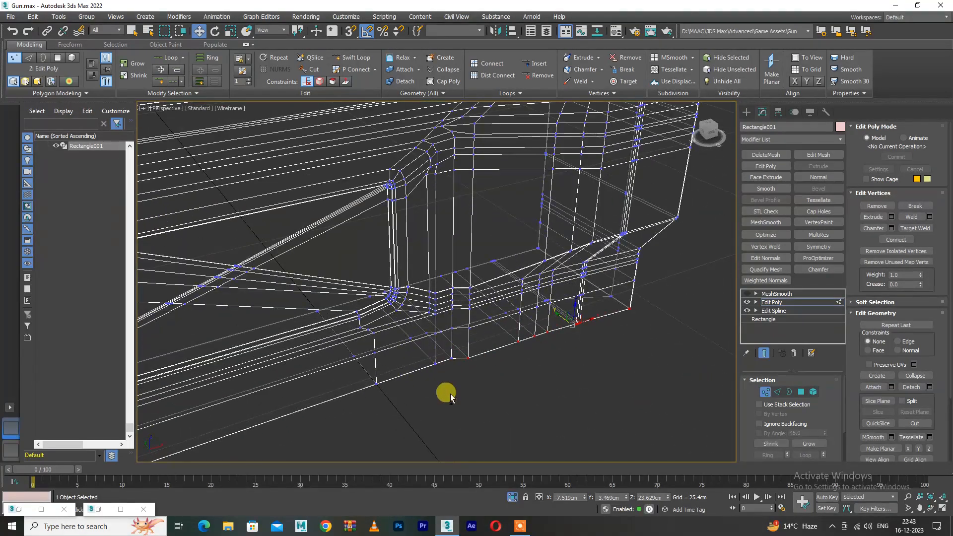
{"action": "key", "text": "F3"}
{"action": "mouse_move", "coordinate": [461, 366]}
{"action": "middle_mouse_down", "text": "alt"}
{"action": "mouse_move", "coordinate": [440, 351]}
{"action": "mouse_move", "coordinate": [483, 347]}
{"action": "mouse_move", "coordinate": [482, 371]}
{"action": "middle_mouse_up", "text": "alt"}
{"action": "key", "text": "r"}
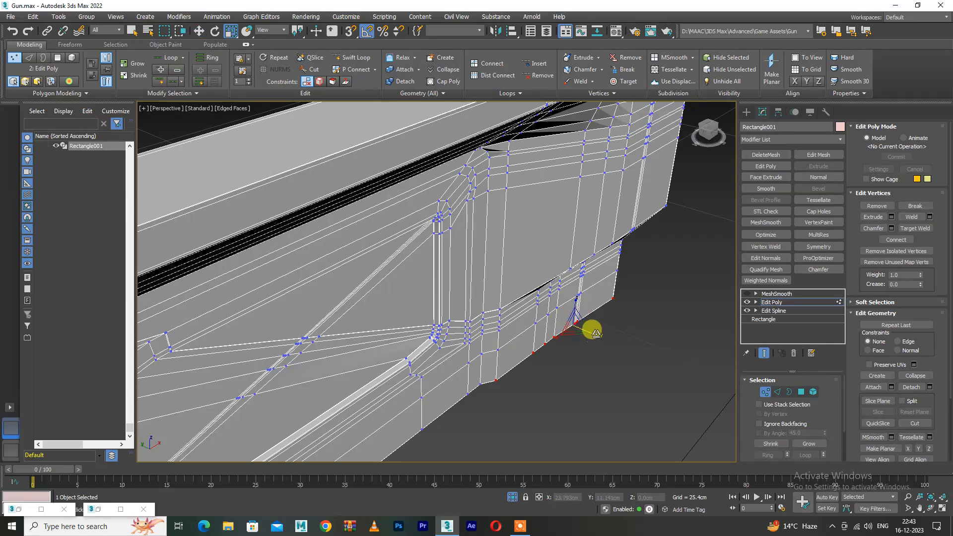
{"action": "left_click_drag", "start_coordinate": [596, 333], "coordinate": [378, 286]}
{"action": "middle_click_drag", "start_coordinate": [670, 300], "coordinate": [651, 329], "text": "alt"}
{"action": "scroll", "coordinate": [566, 371], "scroll_direction": "down", "scroll_amount": 5}
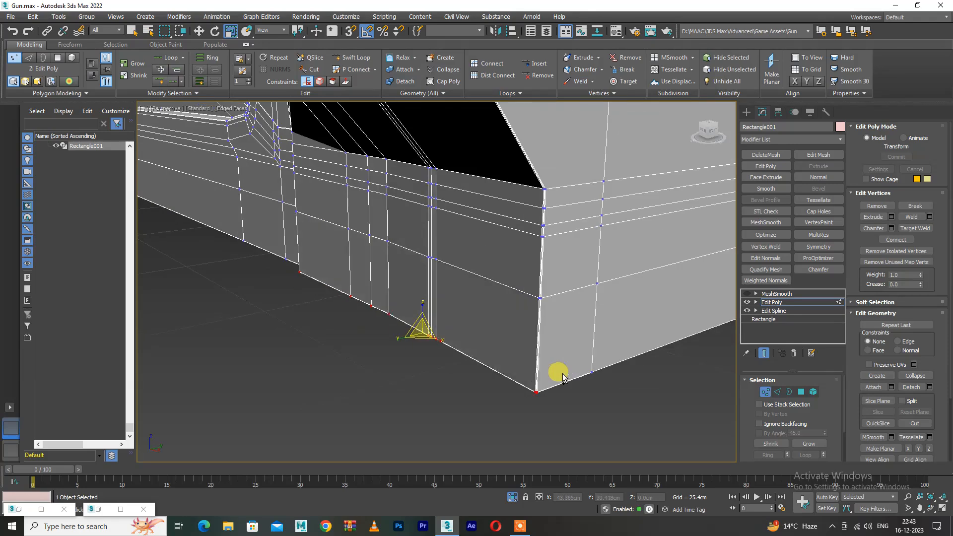
{"action": "scroll", "coordinate": [539, 396], "scroll_direction": "down", "scroll_amount": 4}
{"action": "scroll", "coordinate": [539, 396], "scroll_direction": "down", "scroll_amount": 3}
{"action": "middle_click_drag", "start_coordinate": [511, 387], "coordinate": [556, 400], "text": "alt"}
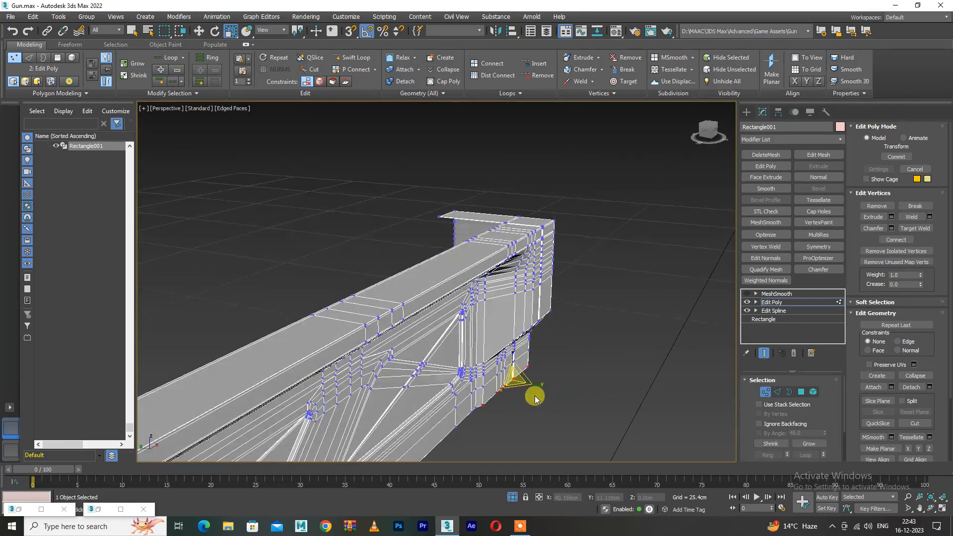
{"action": "scroll", "coordinate": [496, 387], "scroll_direction": "up", "scroll_amount": 8}
{"action": "key", "text": "w"}
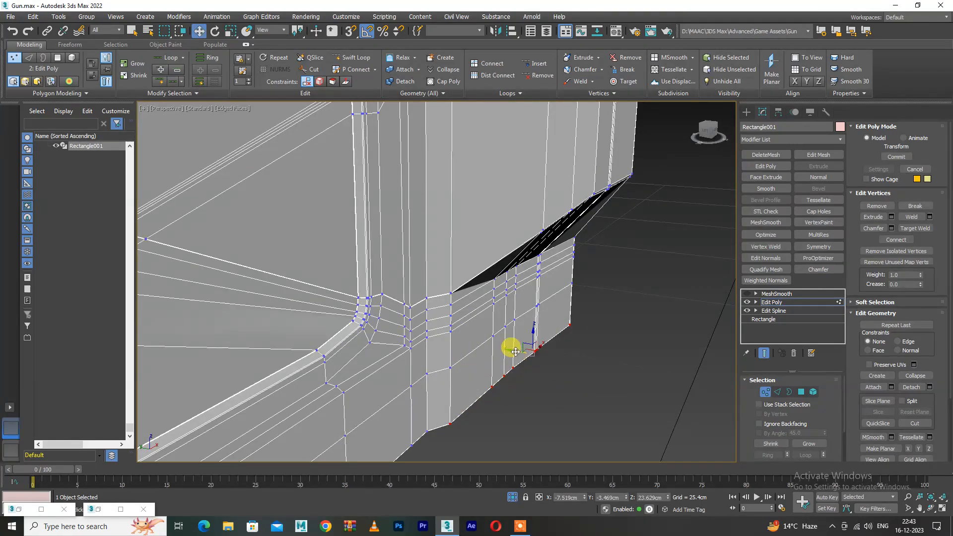
Reduce the vertex selection on the bottom outer edge to the vertices closest to the front corner
{"action": "middle_click_drag", "start_coordinate": [515, 352], "coordinate": [397, 310], "text": "alt"}
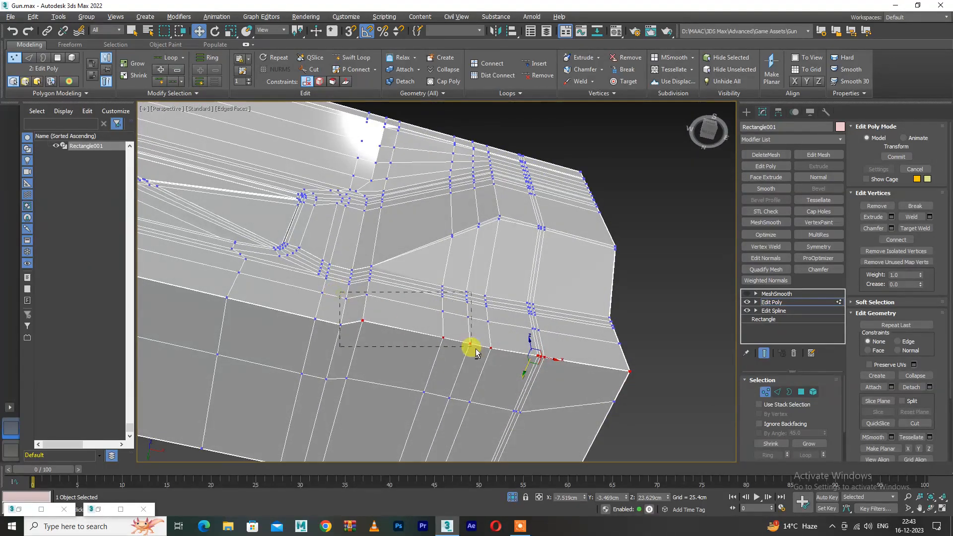
{"action": "middle_click_drag", "start_coordinate": [545, 378], "coordinate": [473, 387], "text": "alt"}
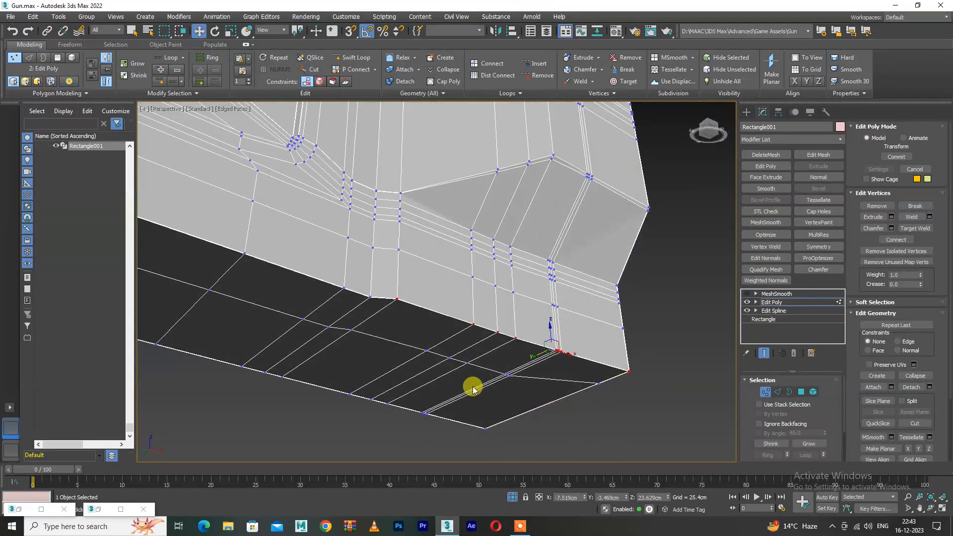
{"action": "middle_click_drag", "start_coordinate": [500, 313], "coordinate": [535, 397], "text": "alt"}
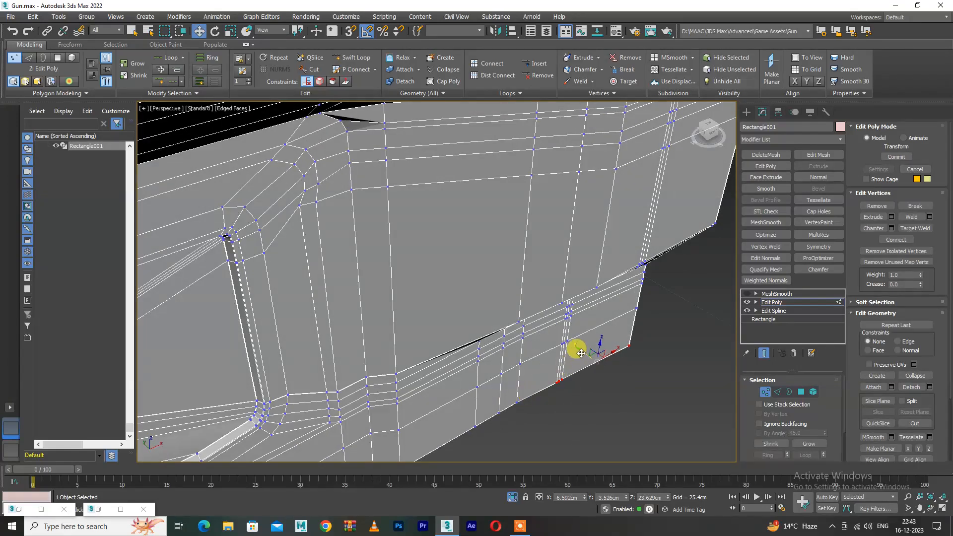
{"action": "middle_click_drag", "start_coordinate": [579, 353], "coordinate": [552, 359], "text": "alt"}
Turn MeshSmooth on with edges hidden, leave vertex editing and examine the smoothed recess and front end
{"action": "left_click", "coordinate": [747, 293]}
{"action": "middle_click_drag", "start_coordinate": [606, 293], "coordinate": [591, 323], "text": "alt"}
{"action": "key", "text": "F4"}
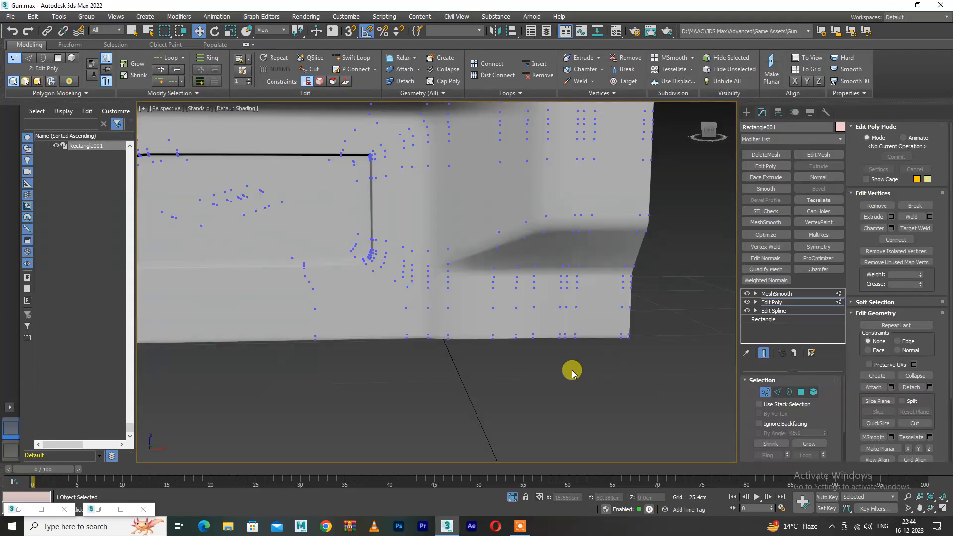
{"action": "scroll", "coordinate": [564, 360], "scroll_direction": "down", "scroll_amount": 5}
{"action": "key", "text": "1"}
{"action": "key", "text": "1"}
{"action": "key", "text": "1"}
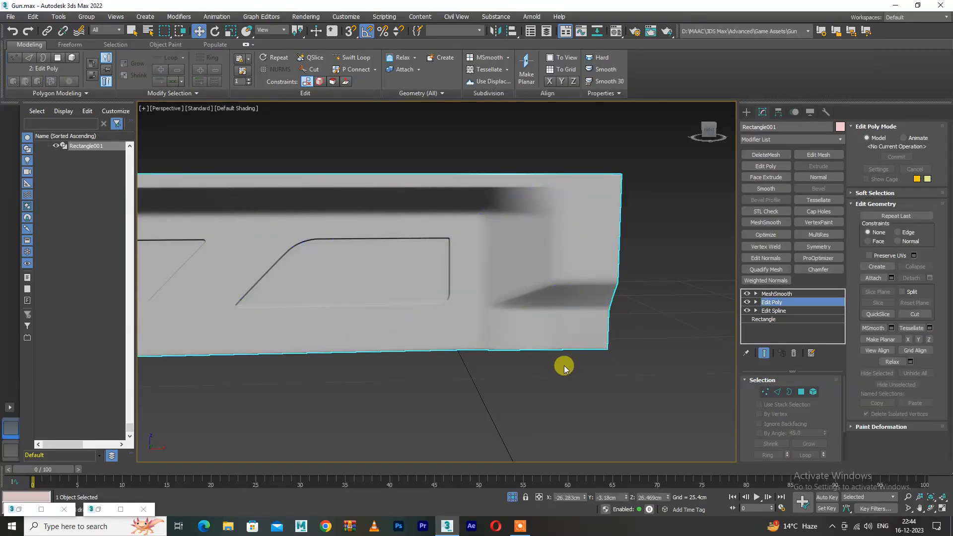
{"action": "scroll", "coordinate": [576, 369], "scroll_direction": "down", "scroll_amount": 2}
{"action": "middle_click_drag", "start_coordinate": [589, 373], "coordinate": [521, 377], "text": "alt"}
{"action": "scroll", "coordinate": [521, 378], "scroll_direction": "up", "scroll_amount": 4}
In Edit Poly with MeshSmooth shown, move the support-loop vertices at the recess's lower edge along Y by about 0.02 cm
{"action": "left_click", "coordinate": [742, 293]}
{"action": "left_click", "coordinate": [747, 294]}
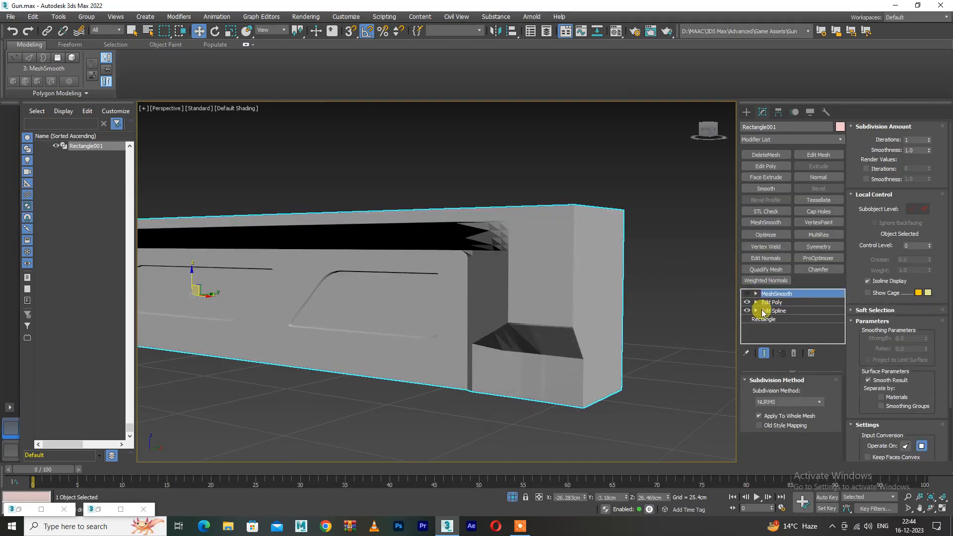
{"action": "left_click", "coordinate": [755, 302]}
{"action": "key", "text": "F4"}
{"action": "key", "text": "1"}
{"action": "middle_click_drag", "start_coordinate": [543, 388], "coordinate": [695, 283], "text": "alt"}
{"action": "left_click", "coordinate": [747, 293]}
{"action": "middle_click_drag", "start_coordinate": [578, 282], "coordinate": [446, 332], "text": "alt"}
{"action": "scroll", "coordinate": [432, 332], "scroll_direction": "up", "scroll_amount": 4}
{"action": "scroll", "coordinate": [412, 328], "scroll_direction": "up", "scroll_amount": 3}
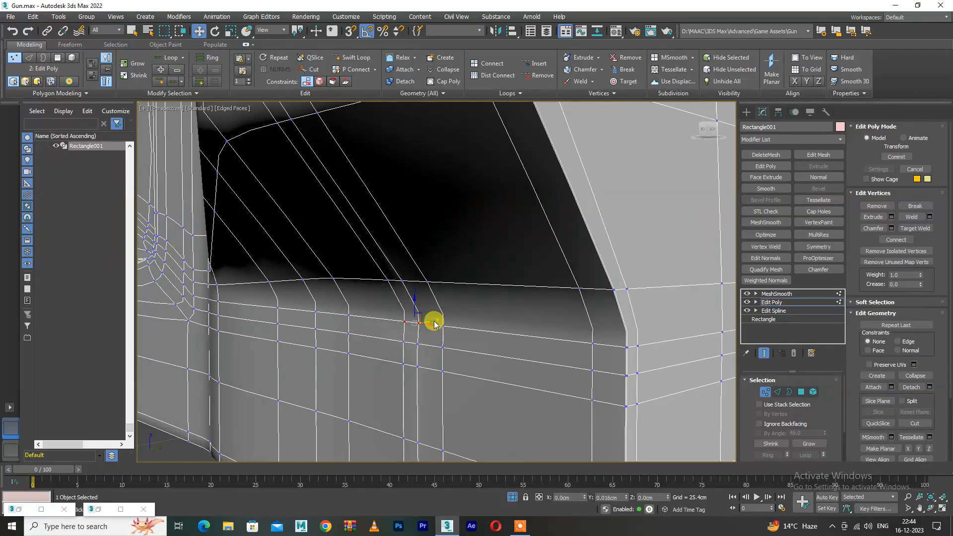
Leave vertex editing, deselect the body and inspect its smoothed front end with edges hidden
{"action": "scroll", "coordinate": [433, 328], "scroll_direction": "down", "scroll_amount": 5}
{"action": "middle_click_drag", "start_coordinate": [434, 341], "coordinate": [613, 293], "text": "alt"}
{"action": "scroll", "coordinate": [591, 334], "scroll_direction": "down", "scroll_amount": 5}
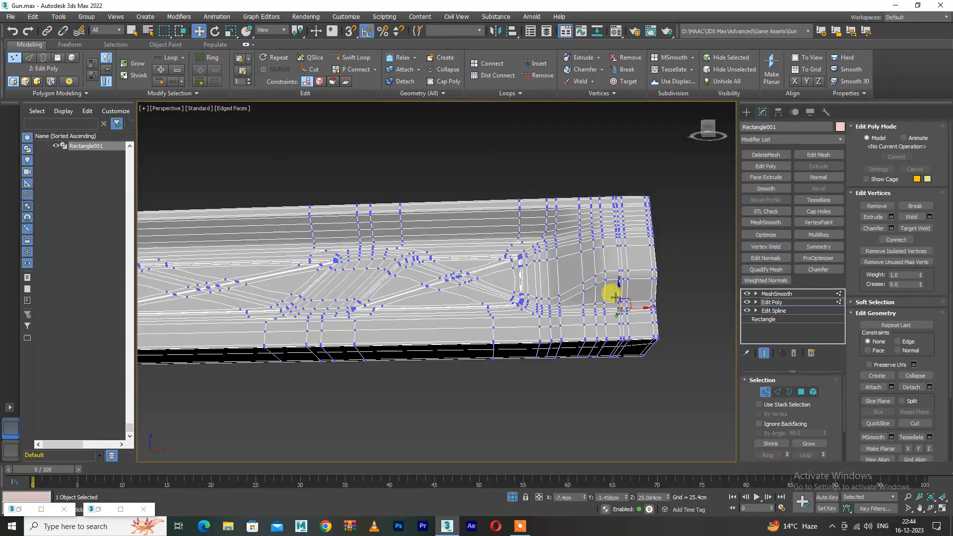
{"action": "key", "text": "1"}
{"action": "left_click", "coordinate": [671, 375]}
{"action": "key", "text": "F4"}
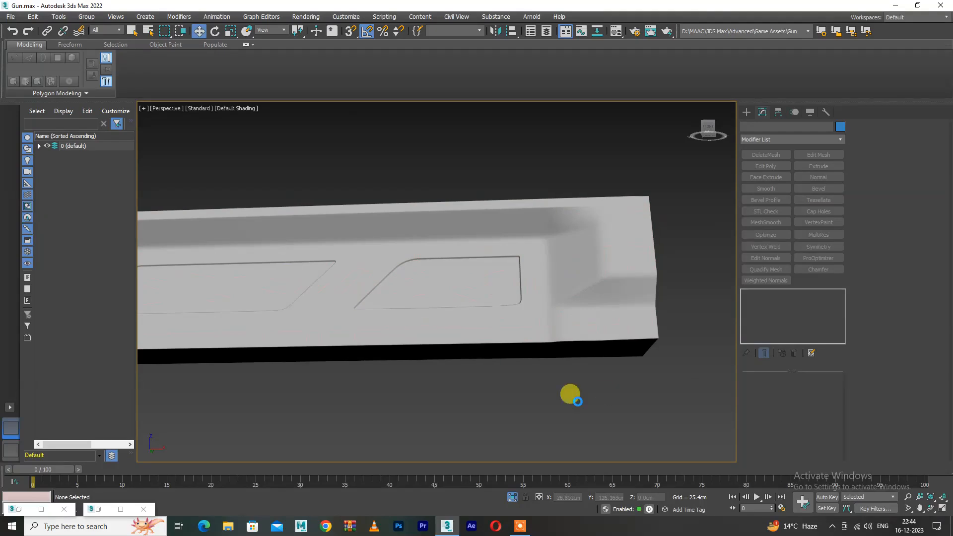
Select the whole body piece and add a Symmetry modifier above MeshSmooth
{"action": "scroll", "coordinate": [582, 354], "scroll_direction": "down", "scroll_amount": 5}
{"action": "middle_click_drag", "start_coordinate": [574, 347], "coordinate": [605, 395], "text": "alt"}
{"action": "scroll", "coordinate": [556, 394], "scroll_direction": "down", "scroll_amount": 3}
{"action": "left_click", "coordinate": [541, 398]}
{"action": "left_click", "coordinate": [822, 247]}
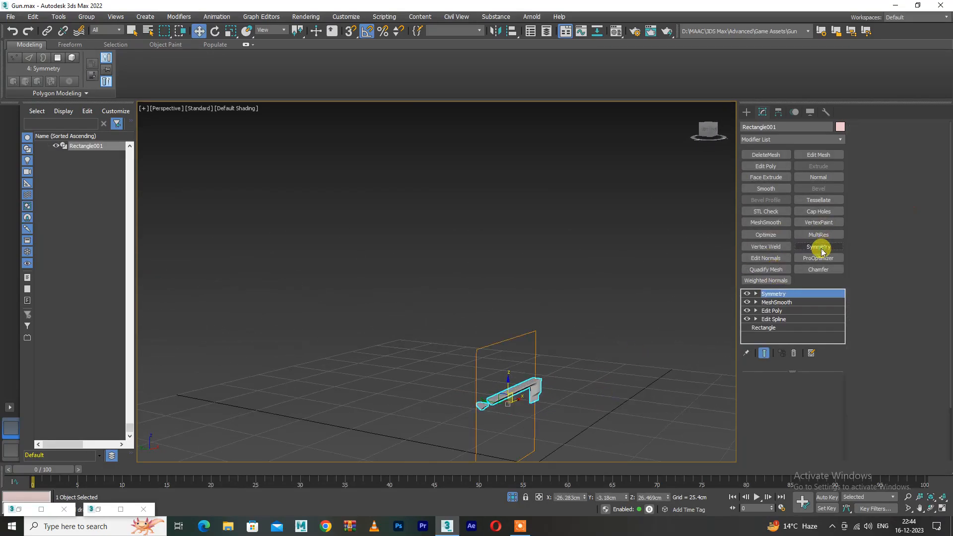
Set the Symmetry modifier's mirror axis to Z
{"action": "left_click", "coordinate": [771, 426]}
{"action": "left_click", "coordinate": [775, 411]}
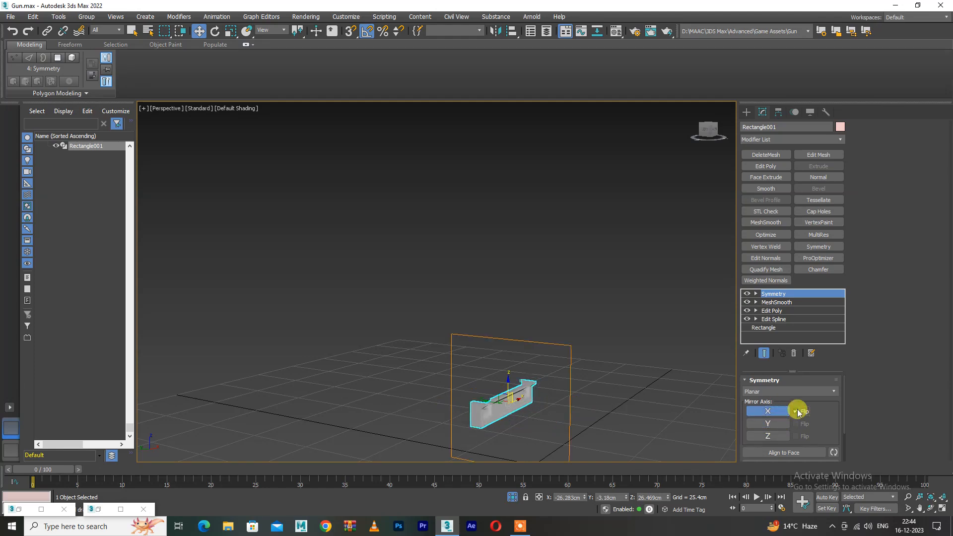
{"action": "left_click", "coordinate": [773, 424]}
{"action": "left_click", "coordinate": [786, 436]}
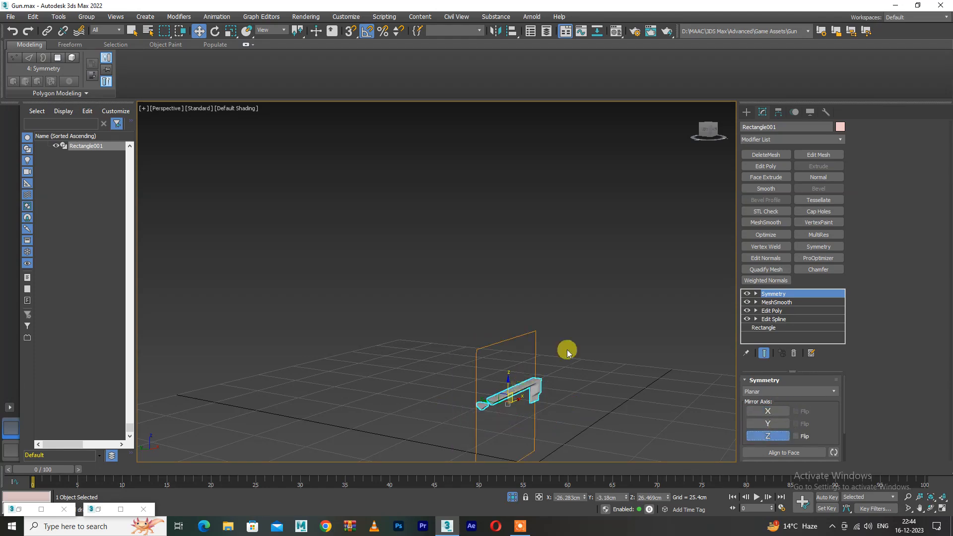
Move the Symmetry mirror plane to Y 0 cm to join the body halves, and shift it along X to about -23.51 cm
{"action": "left_click", "coordinate": [764, 302]}
{"action": "left_click_drag", "start_coordinate": [494, 406], "coordinate": [527, 404]}
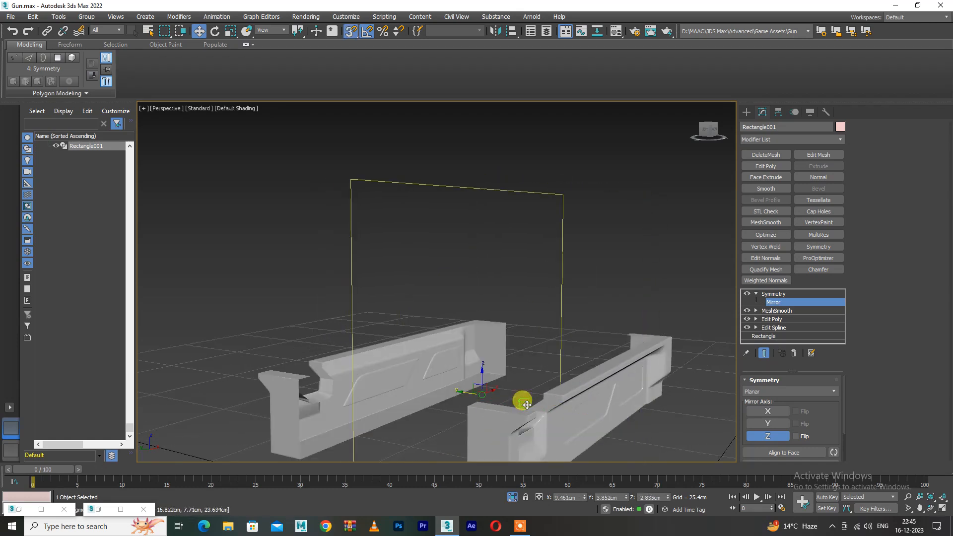
{"action": "middle_click_drag", "start_coordinate": [484, 395], "coordinate": [487, 392], "text": "alt"}
{"action": "left_click_drag", "start_coordinate": [464, 393], "coordinate": [546, 410]}
{"action": "middle_click_drag", "start_coordinate": [593, 325], "coordinate": [620, 278], "text": "alt"}
{"action": "key", "text": "r"}
{"action": "key", "text": "w"}
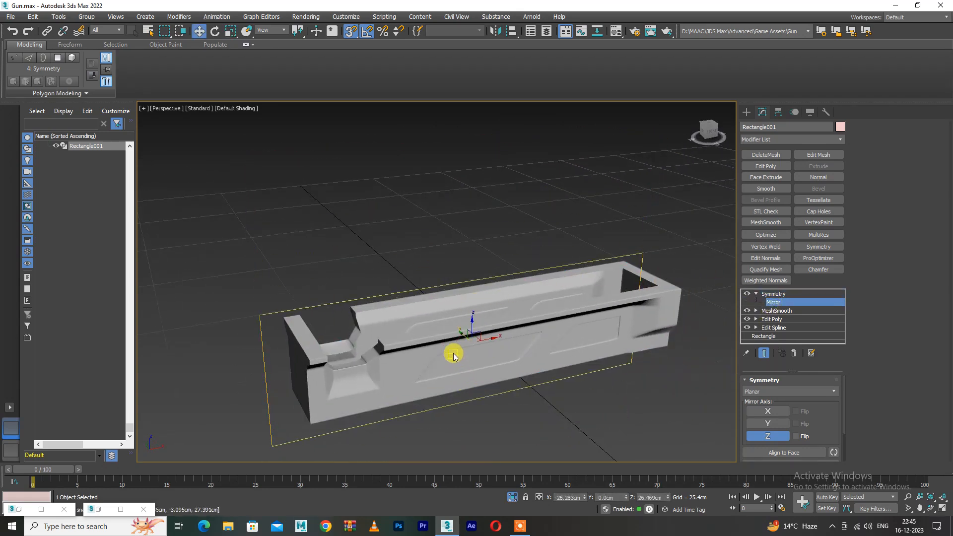
{"action": "left_click_drag", "start_coordinate": [485, 335], "coordinate": [516, 336]}
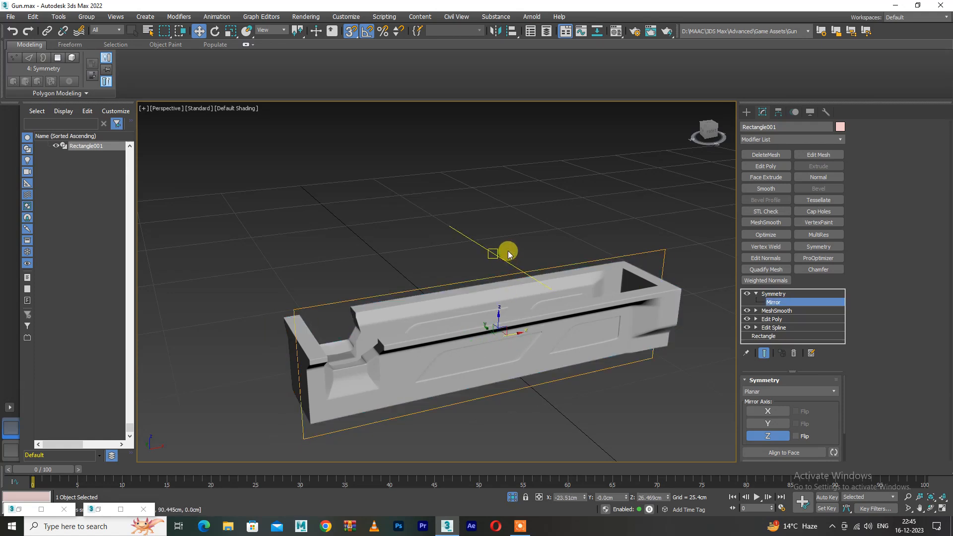
End isolation of the body piece to show it in place with the rest of the rifle and the reference plane
{"action": "scroll", "coordinate": [522, 247], "scroll_direction": "down", "scroll_amount": 10}
{"action": "scroll", "coordinate": [558, 262], "scroll_direction": "up", "scroll_amount": 5}
{"action": "left_click", "coordinate": [512, 497]}
{"action": "scroll", "coordinate": [527, 344], "scroll_direction": "down", "scroll_amount": 4}
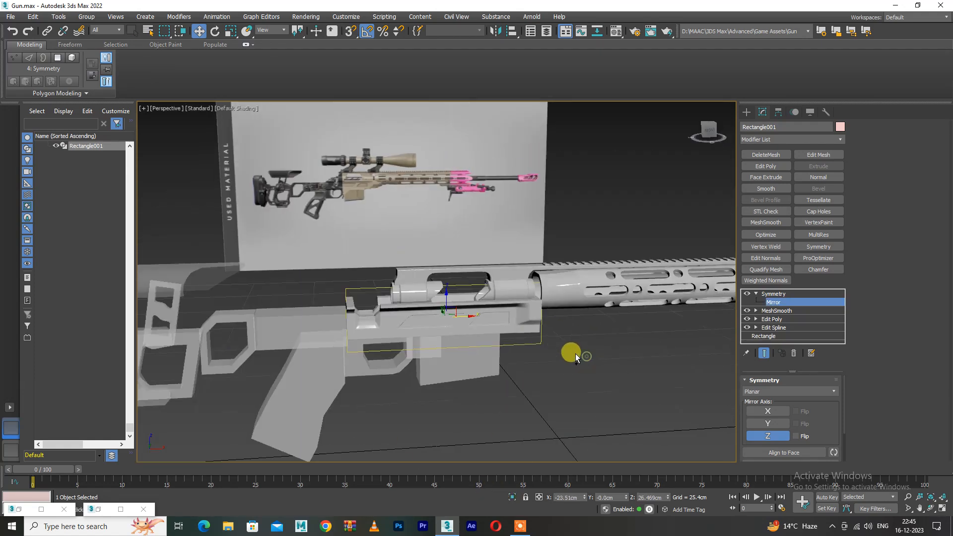
{"action": "mouse_move", "coordinate": [522, 335]}
{"action": "middle_mouse_down", "text": "alt"}
{"action": "mouse_move", "coordinate": [353, 349]}
{"action": "mouse_move", "coordinate": [397, 308]}
{"action": "mouse_move", "coordinate": [426, 314]}
{"action": "mouse_move", "coordinate": [474, 355]}
{"action": "mouse_move", "coordinate": [566, 332]}
{"action": "mouse_move", "coordinate": [534, 345]}
{"action": "mouse_move", "coordinate": [507, 334]}
{"action": "middle_mouse_up", "text": "alt"}
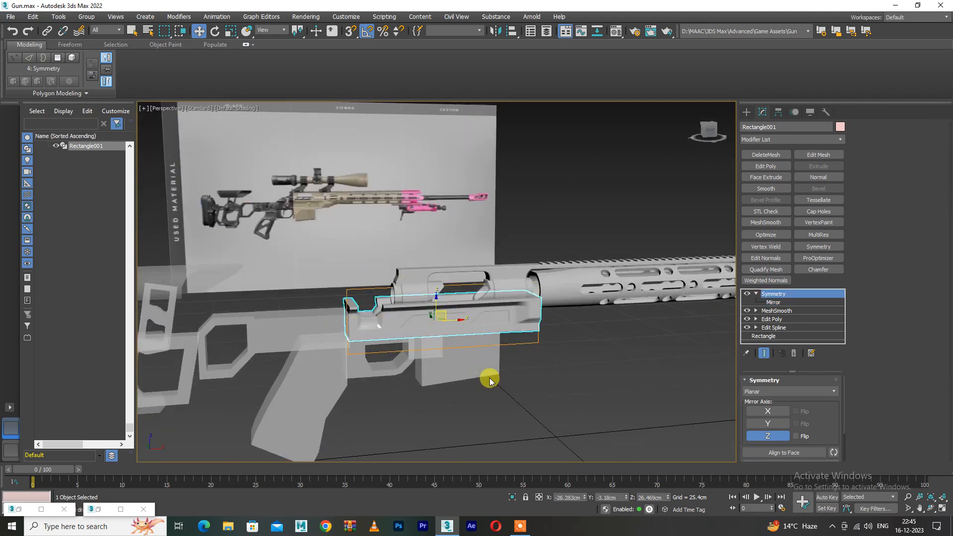
In the front view, compare the body and magazine area with the reference images rebel-thorp-psr-color-used.jpg and rebel-thorp-psr-2.jpg
{"action": "key", "text": "f"}
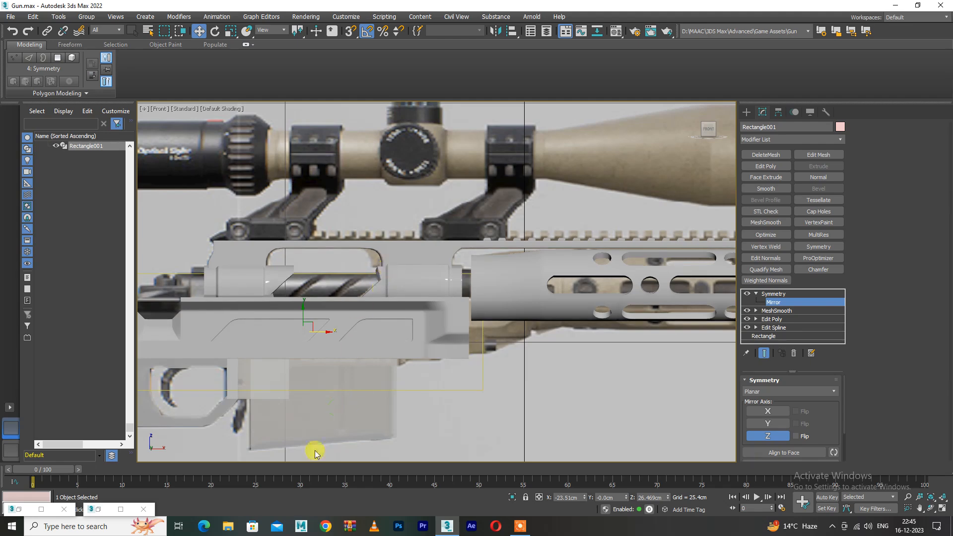
{"action": "left_click", "coordinate": [42, 510]}
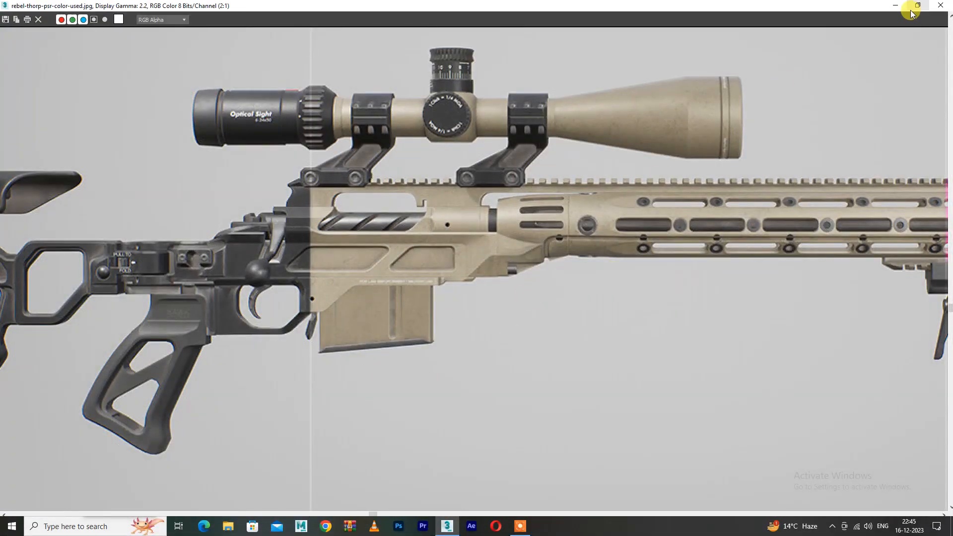
{"action": "left_click", "coordinate": [896, 5]}
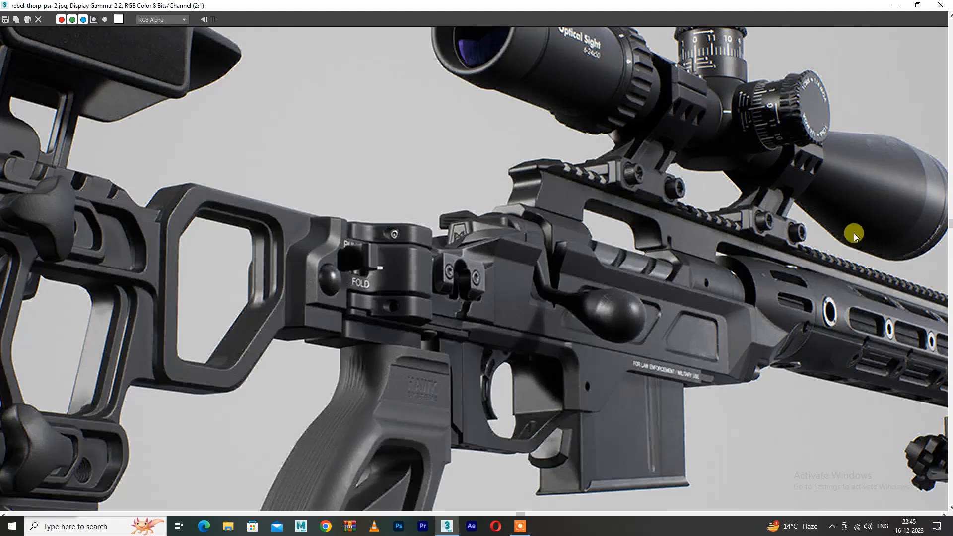
{"action": "left_click", "coordinate": [896, 7]}
{"action": "left_click", "coordinate": [20, 510]}
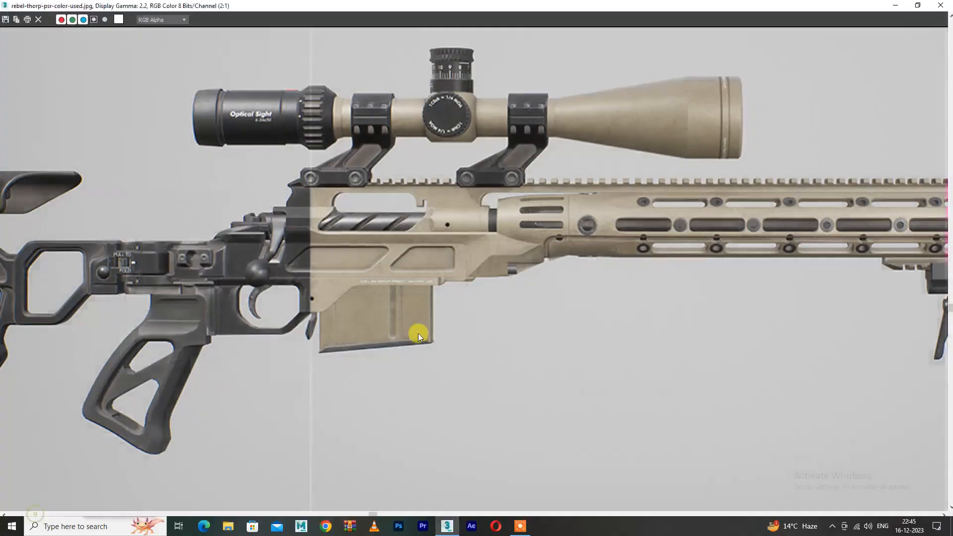
{"action": "left_click", "coordinate": [896, 5]}
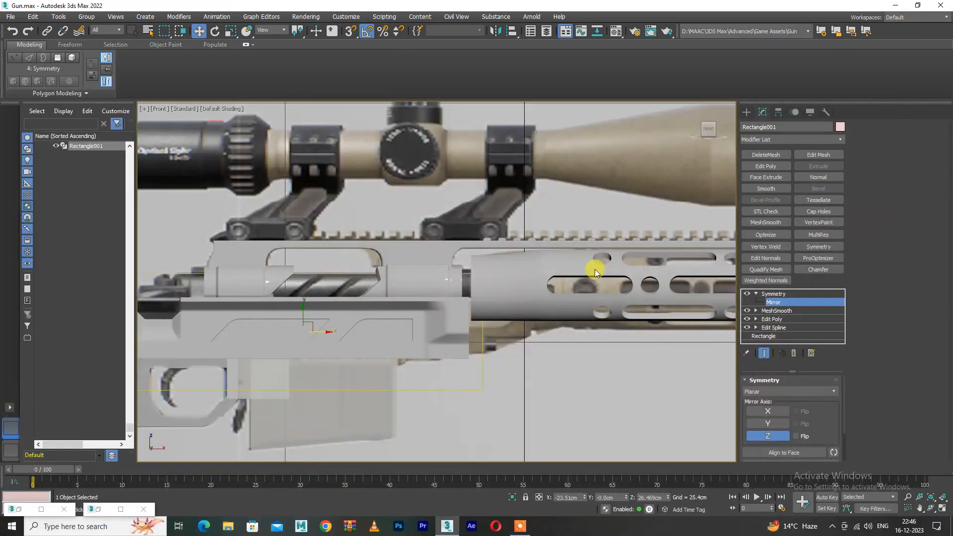
Leave mirror-plane editing on the body and select the magazine box beneath it
{"action": "scroll", "coordinate": [596, 270], "scroll_direction": "up", "scroll_amount": 4}
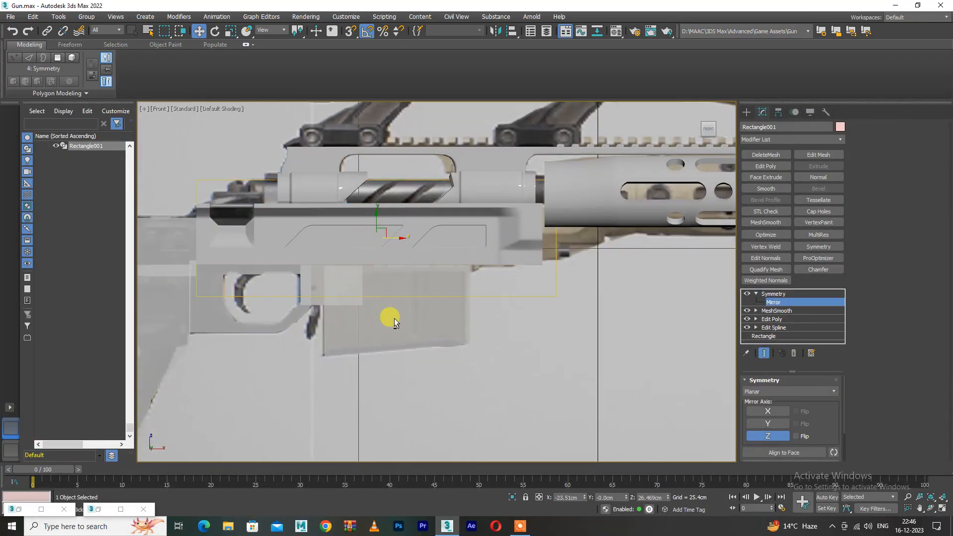
{"action": "left_click", "coordinate": [756, 293]}
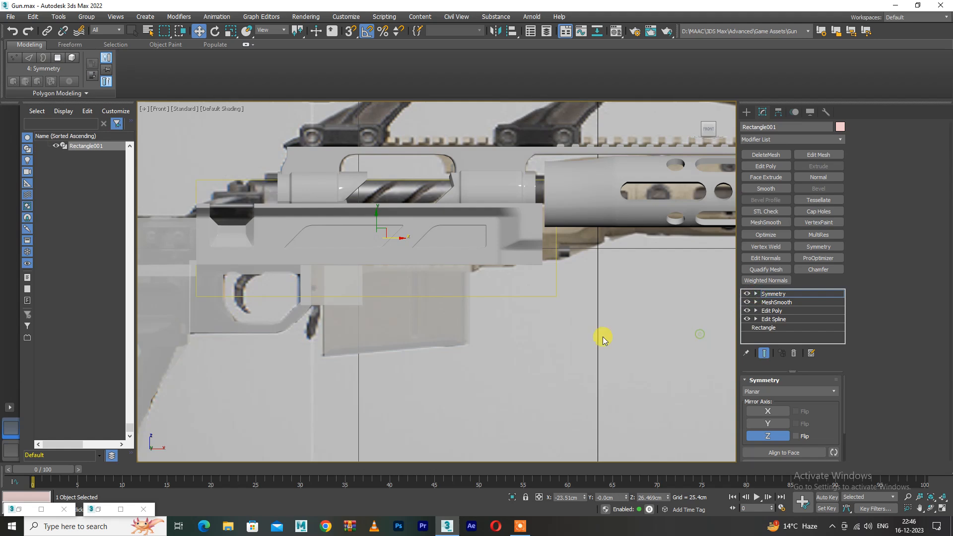
{"action": "left_click", "coordinate": [771, 311]}
{"action": "left_click", "coordinate": [394, 308]}
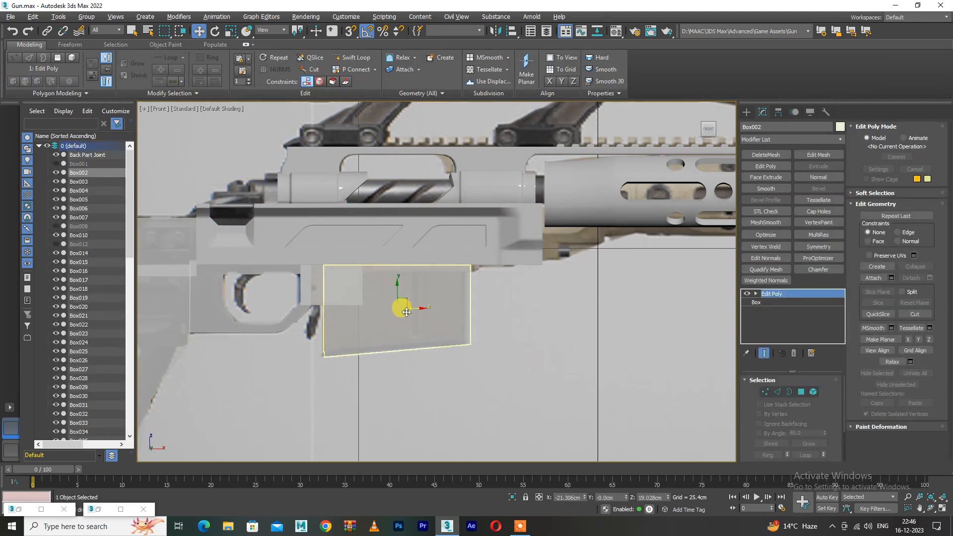
{"action": "right_click", "coordinate": [404, 310]}
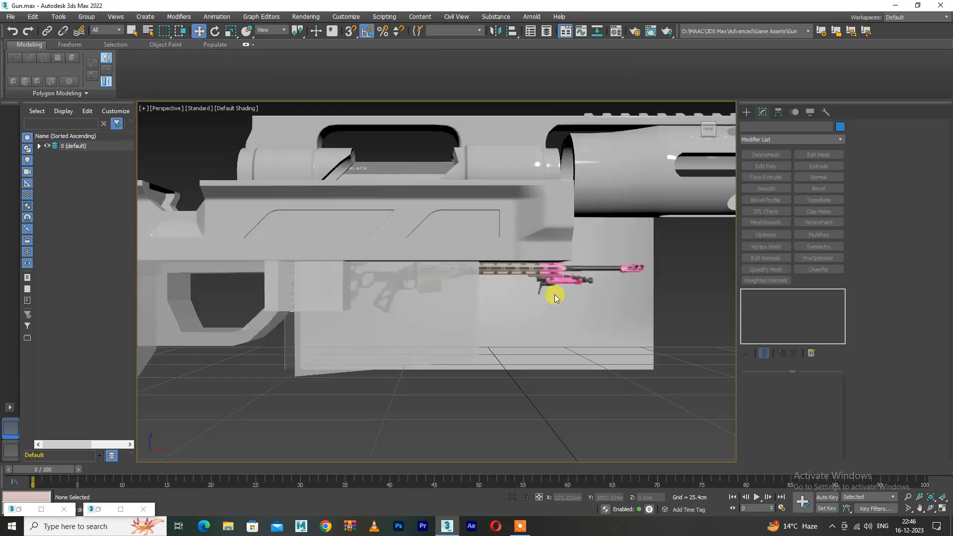
View the whole rifle in perspective with nothing selected, and close the modelling program
{"action": "scroll", "coordinate": [487, 292], "scroll_direction": "down", "scroll_amount": 4}
{"action": "middle_click_drag", "start_coordinate": [486, 293], "coordinate": [536, 332], "text": "alt"}
{"action": "scroll", "coordinate": [542, 338], "scroll_direction": "down", "scroll_amount": 4}
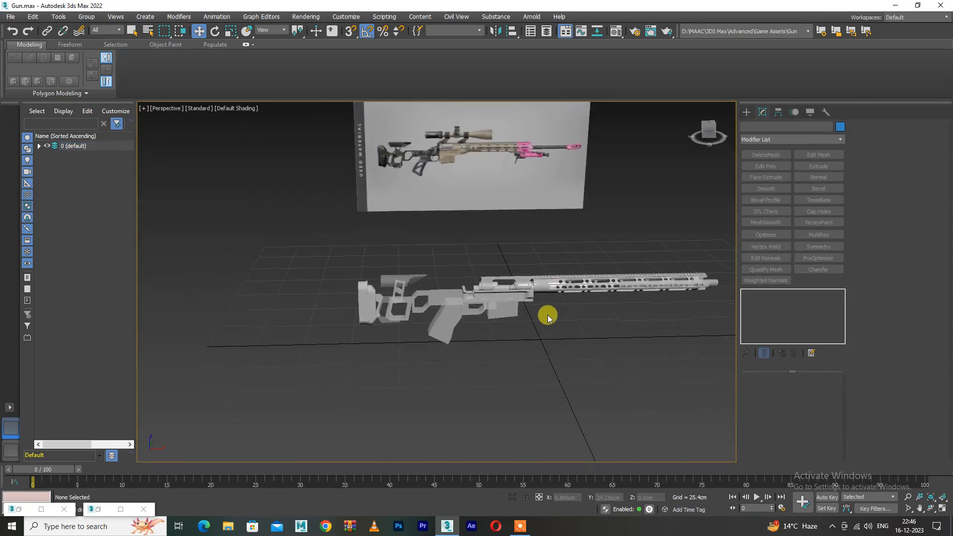
{"action": "left_click", "coordinate": [941, 6]}
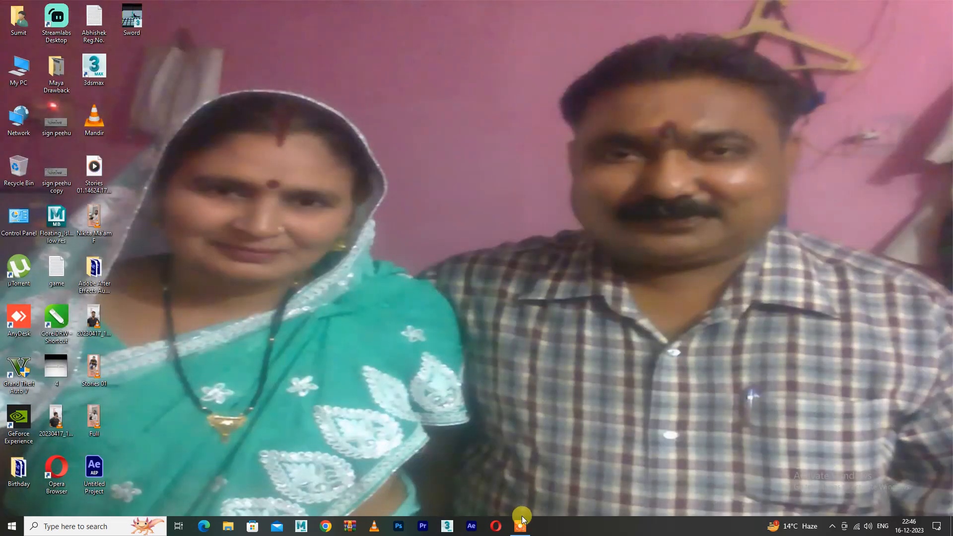
{"action": "left_click", "coordinate": [520, 526]}
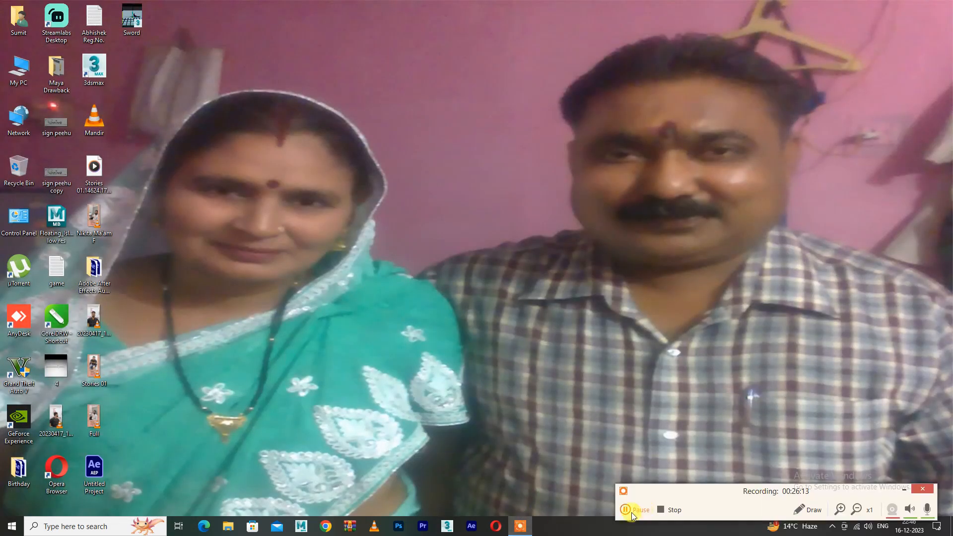